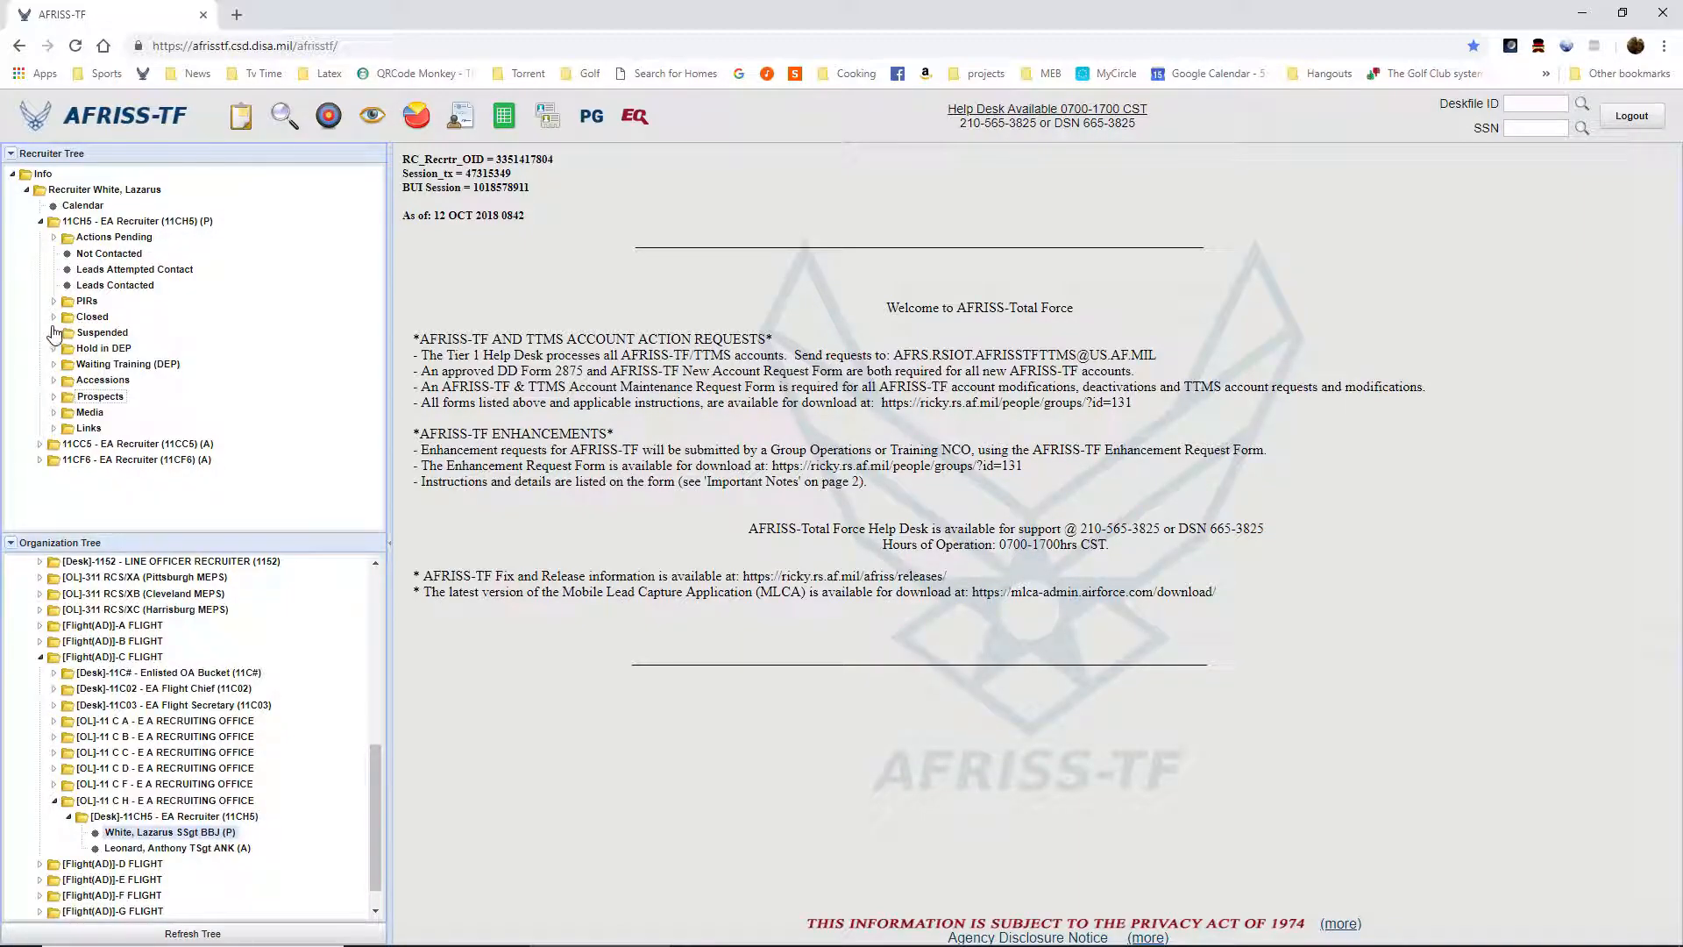
- Expand the Prospects and Schools folders in the Recruiter Tree, entering the smart card PIN
left_click(53, 396)
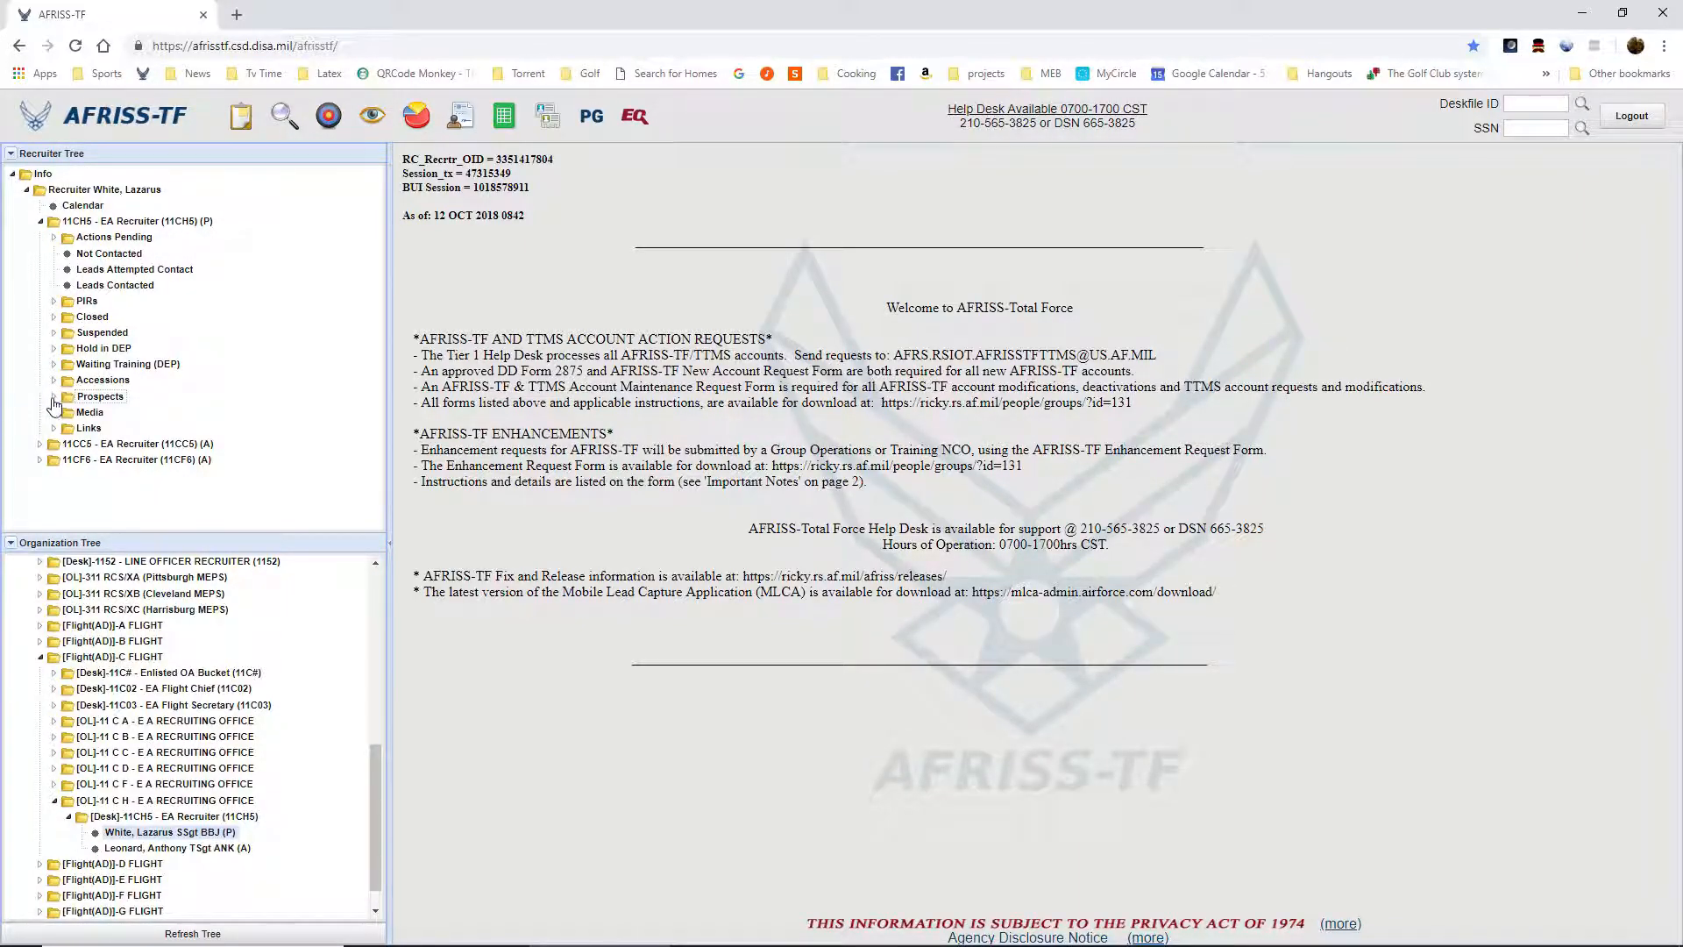
left_click(69, 412)
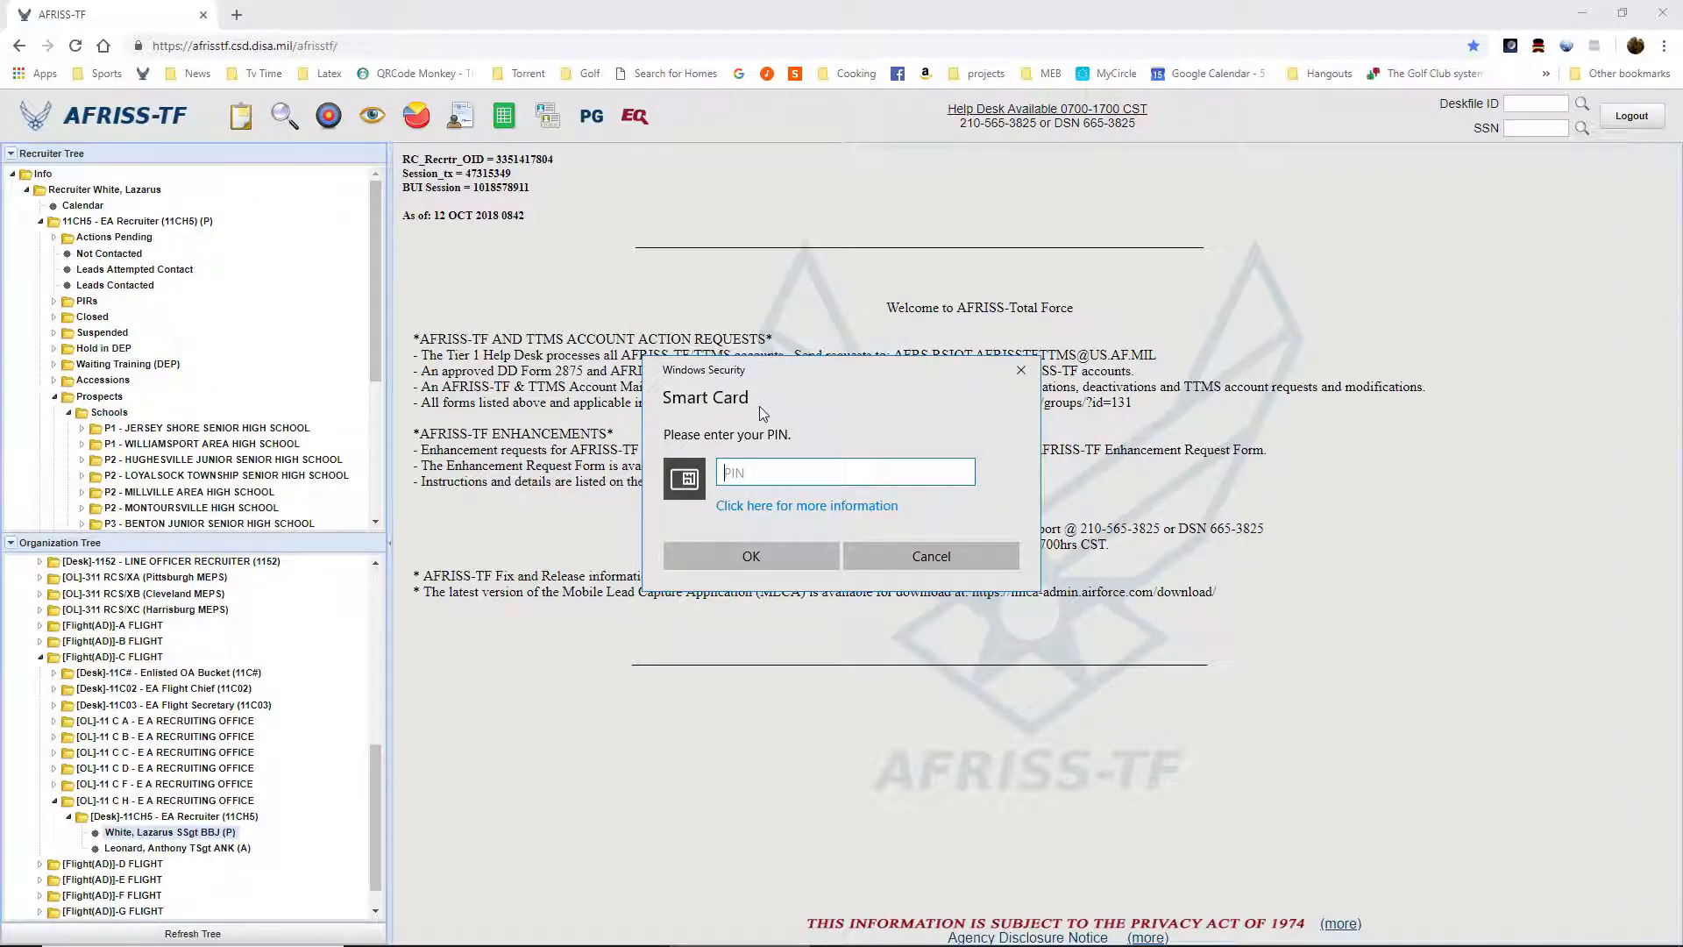
type("********")
key("Return")
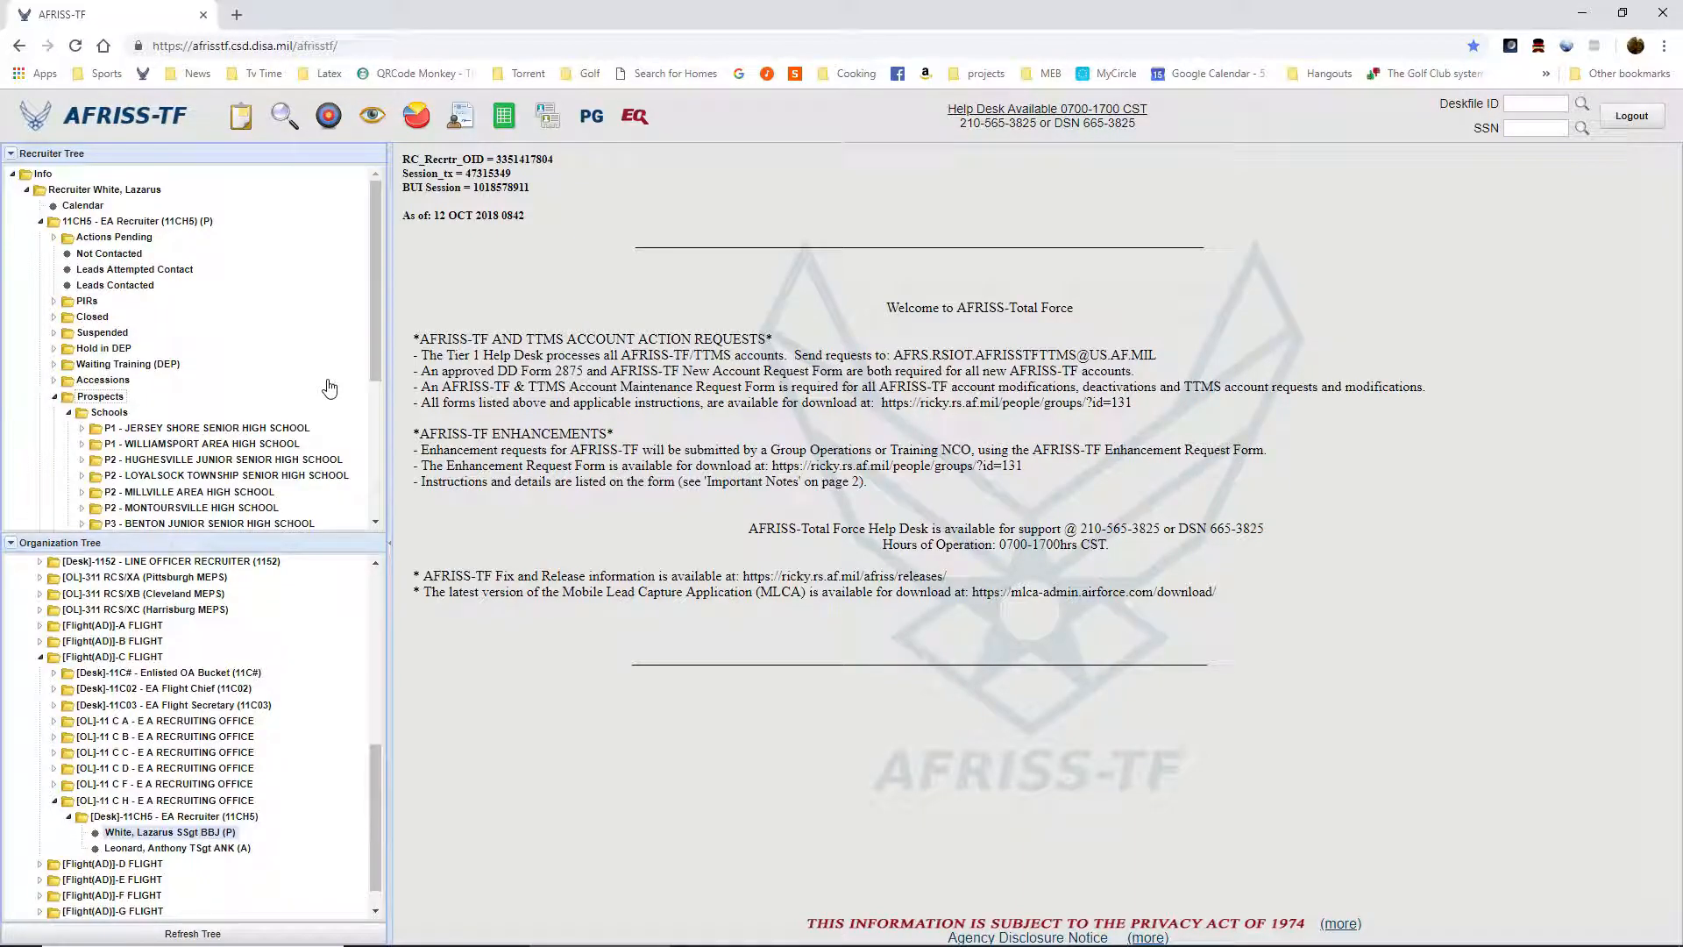
scroll(329, 389, "down", 3)
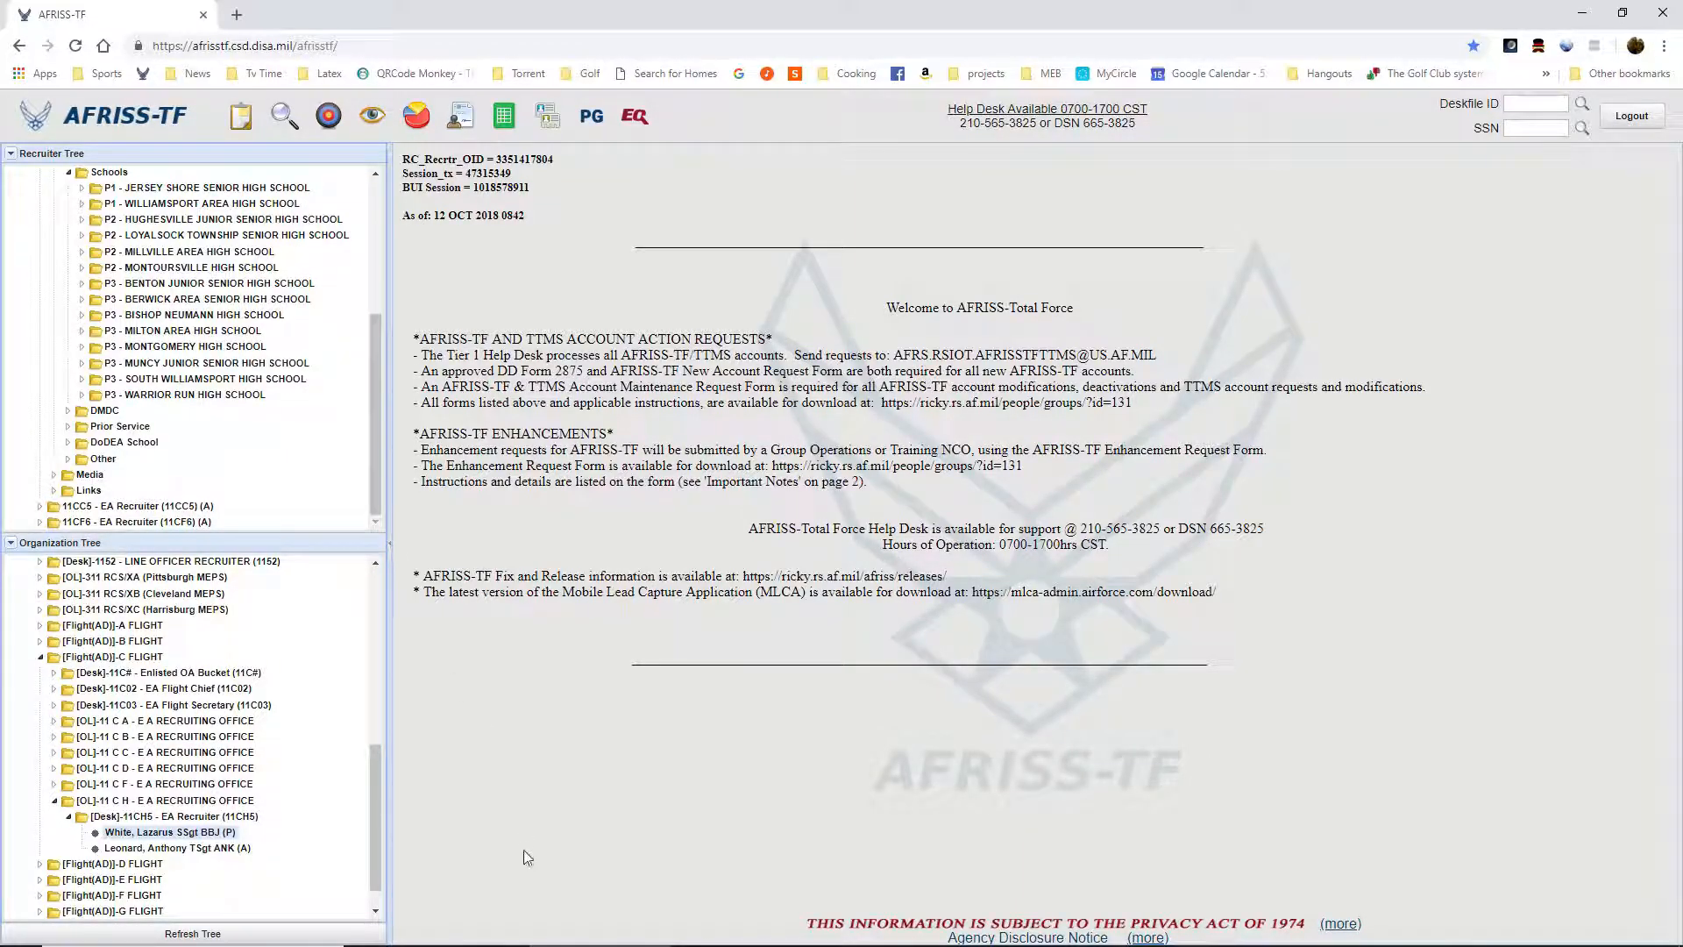
- Switch to the S. Williamsport graduate 2018 workbook in Excel and enter the header City_State_Zip in cell E1
left_click(736, 936)
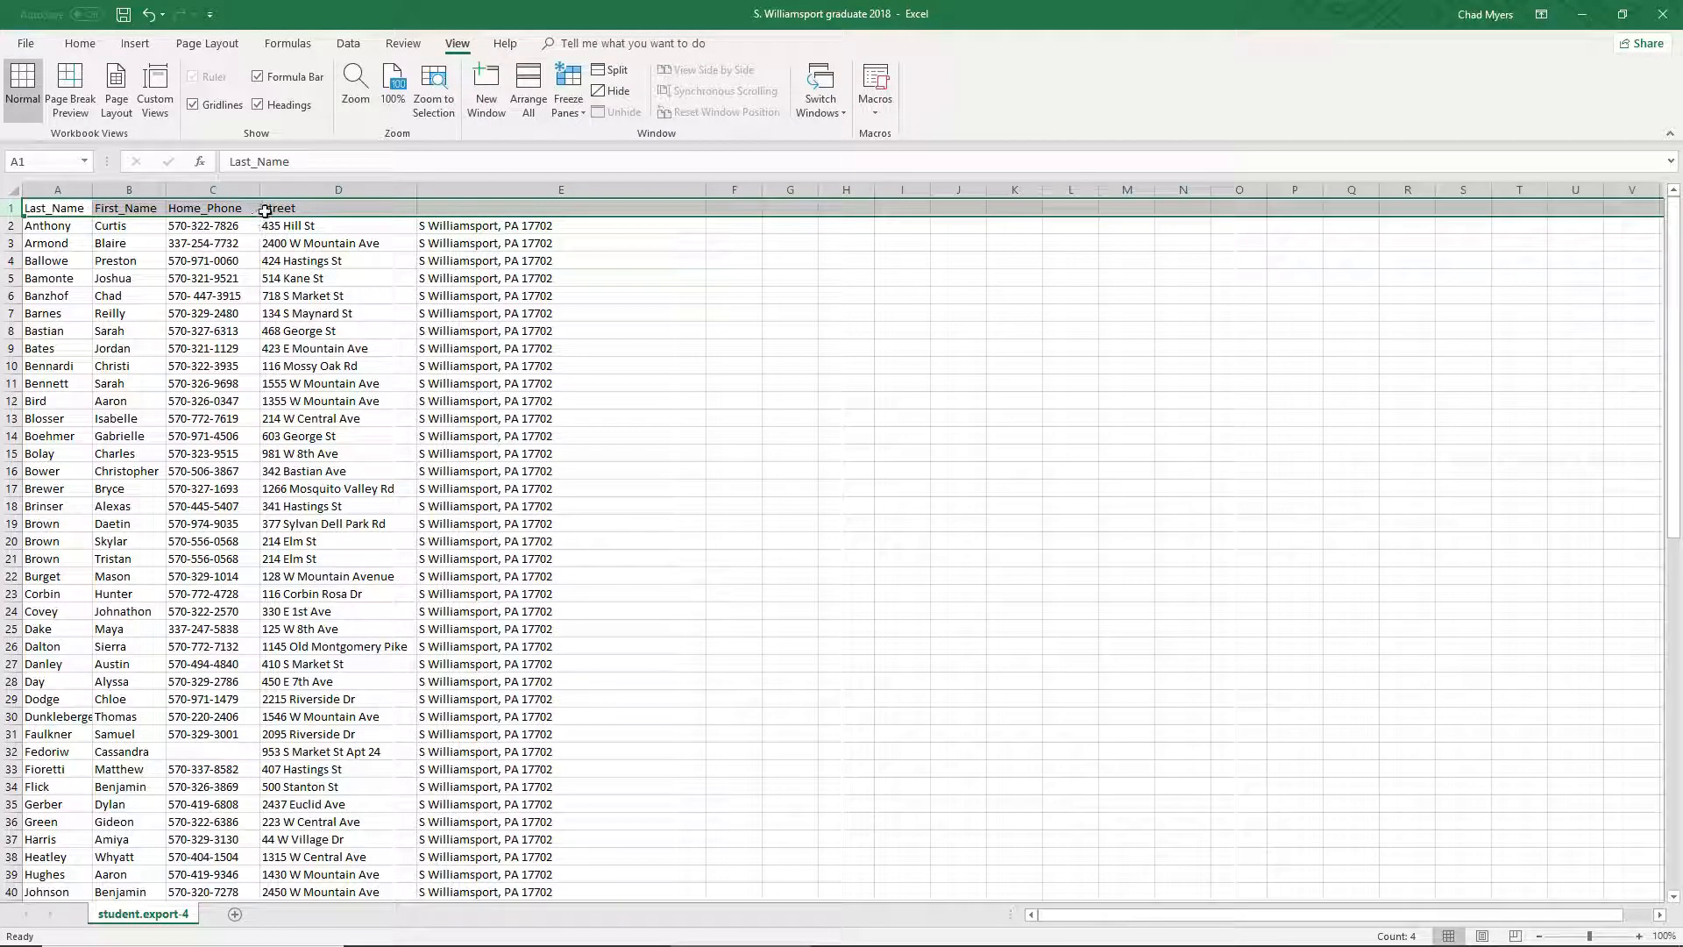
left_click(450, 212)
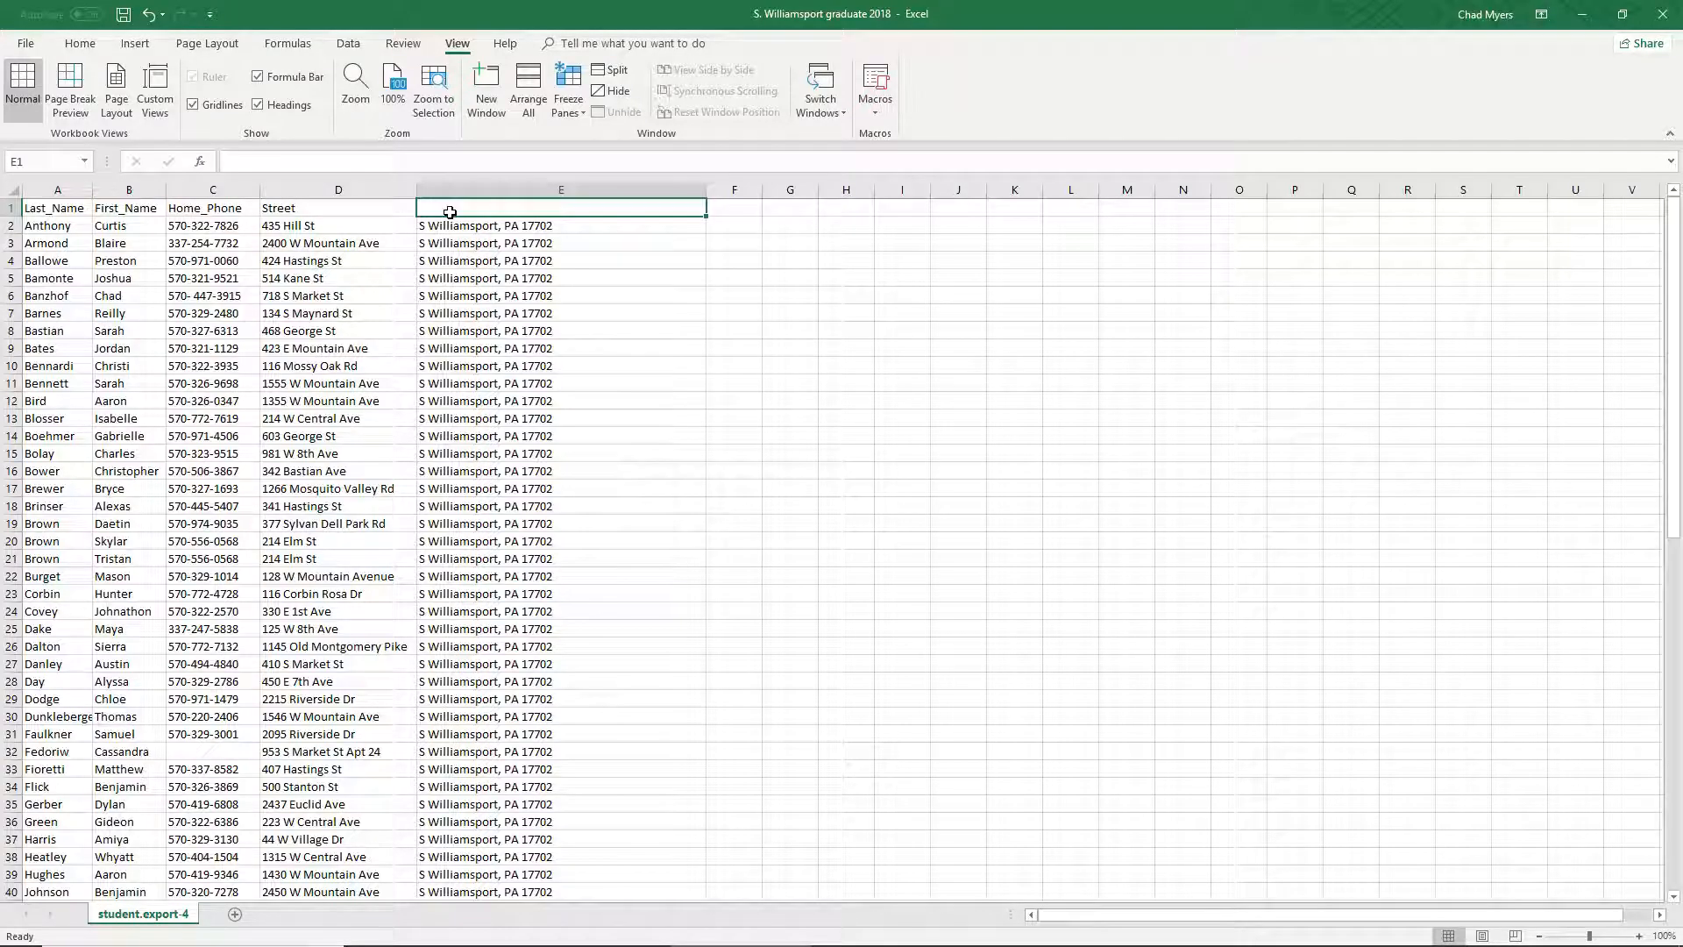
type("Ci")
key("BackSpace")
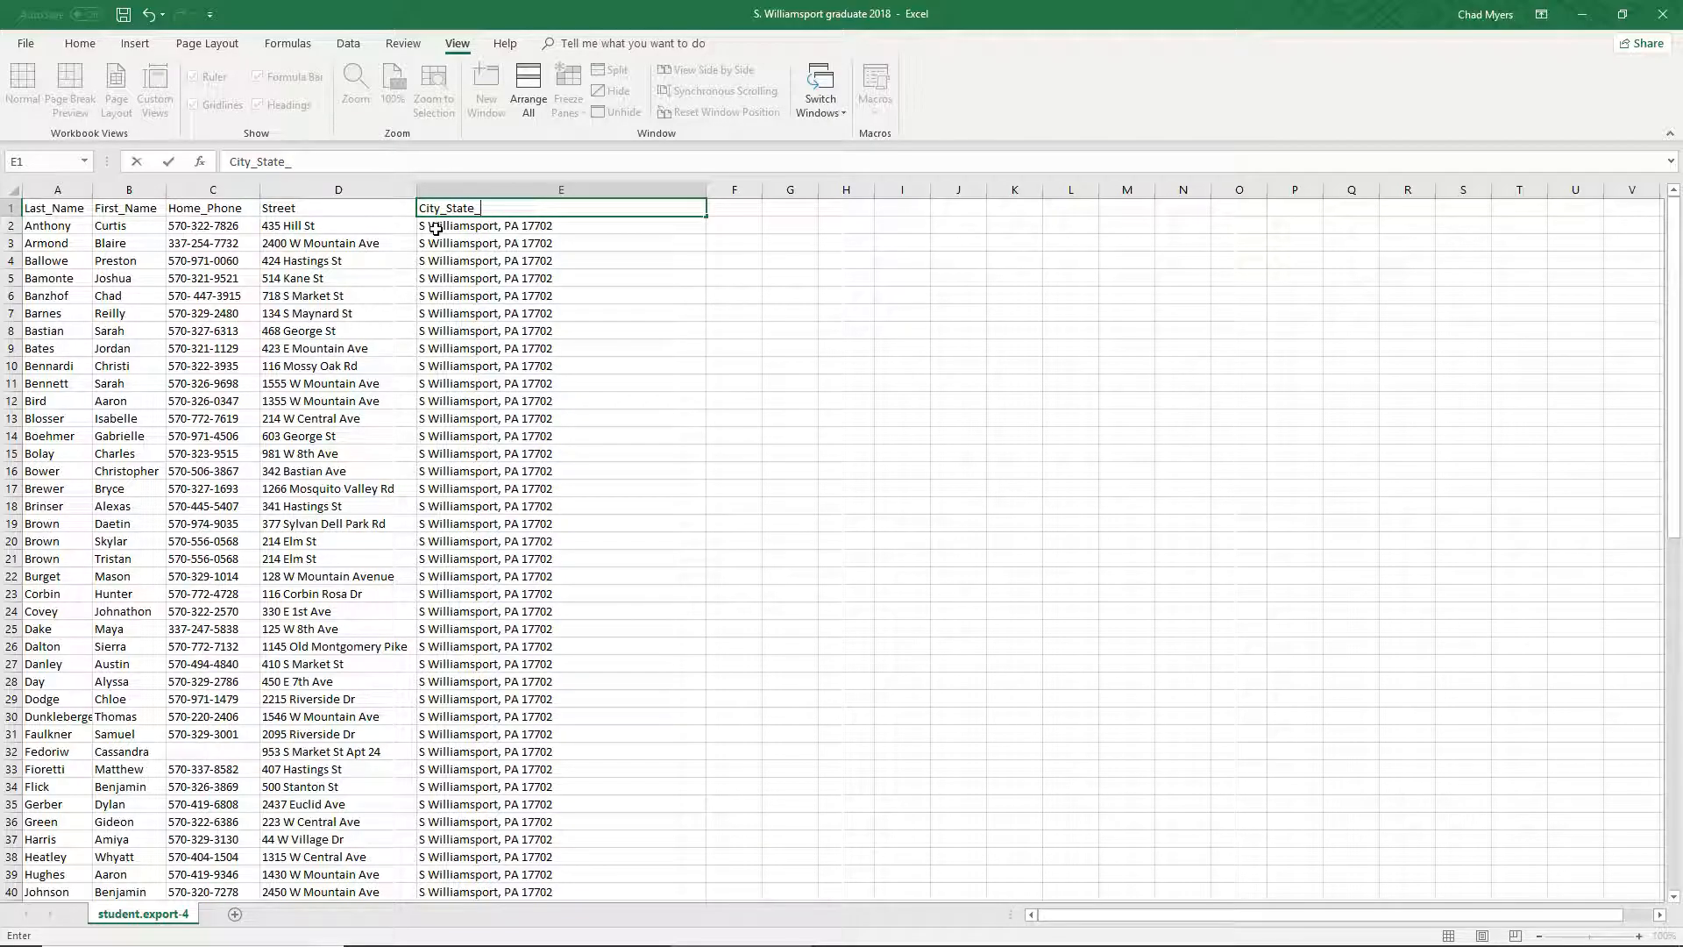
type("ip")
- Freeze the top header row of the student list
scroll(193, 329, "down", 9)
scroll(191, 328, "down", 5)
scroll(191, 328, "up", 14)
scroll(199, 250, "down", 15)
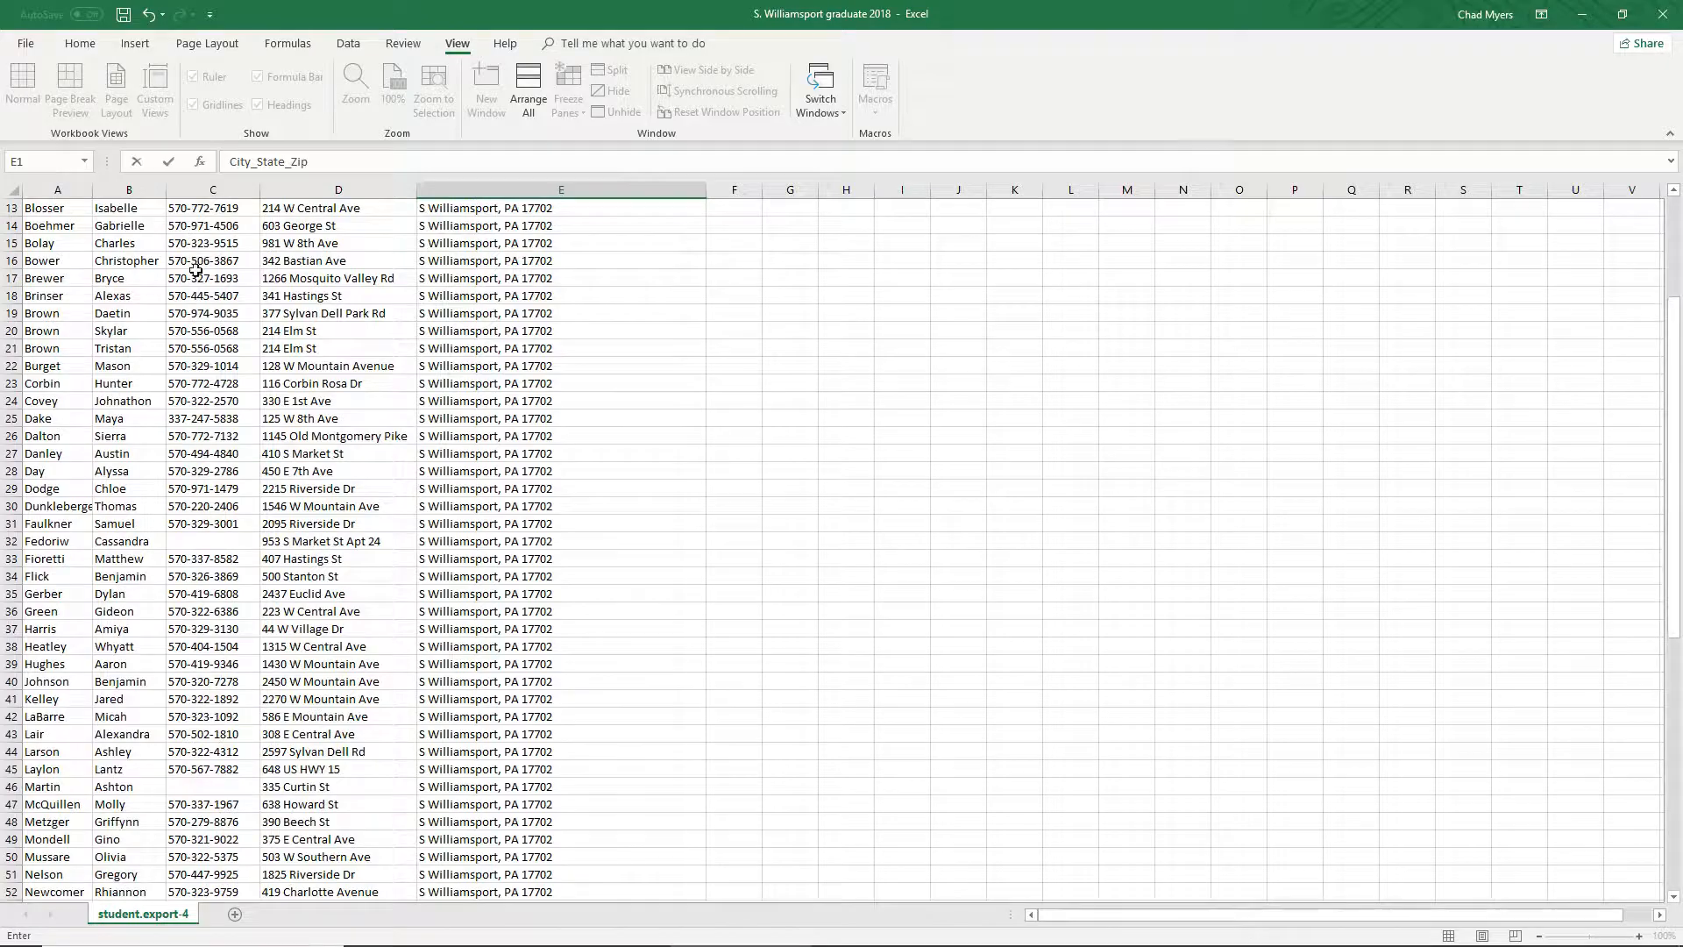
scroll(214, 278, "up", 15)
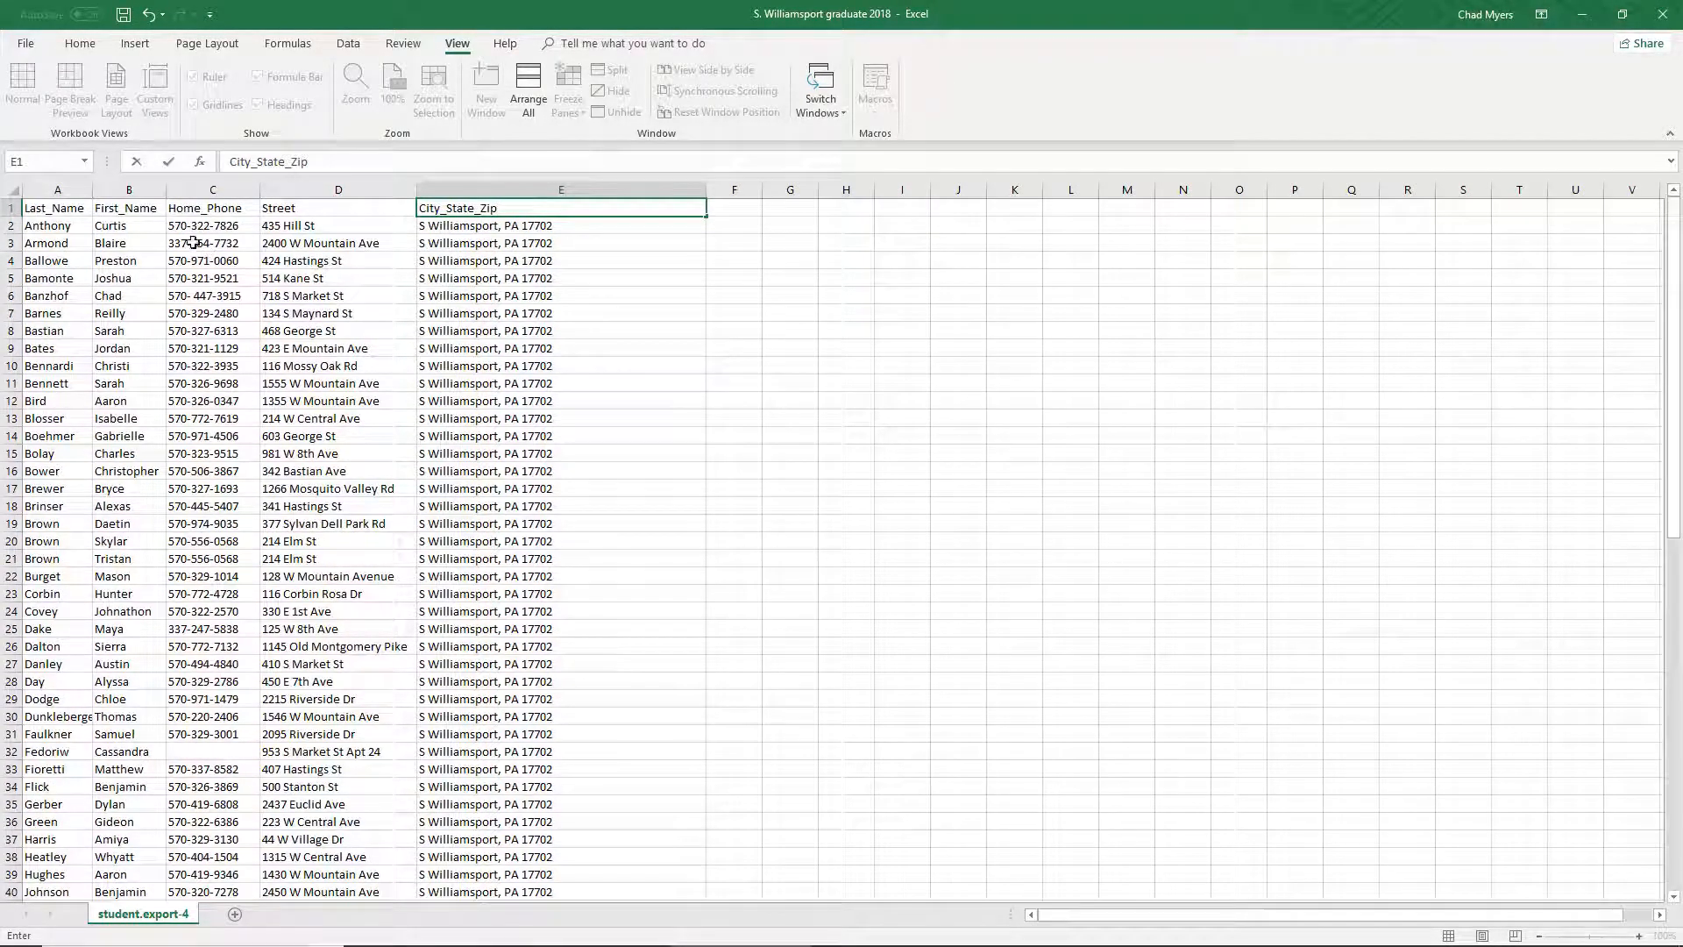
left_click(11, 208)
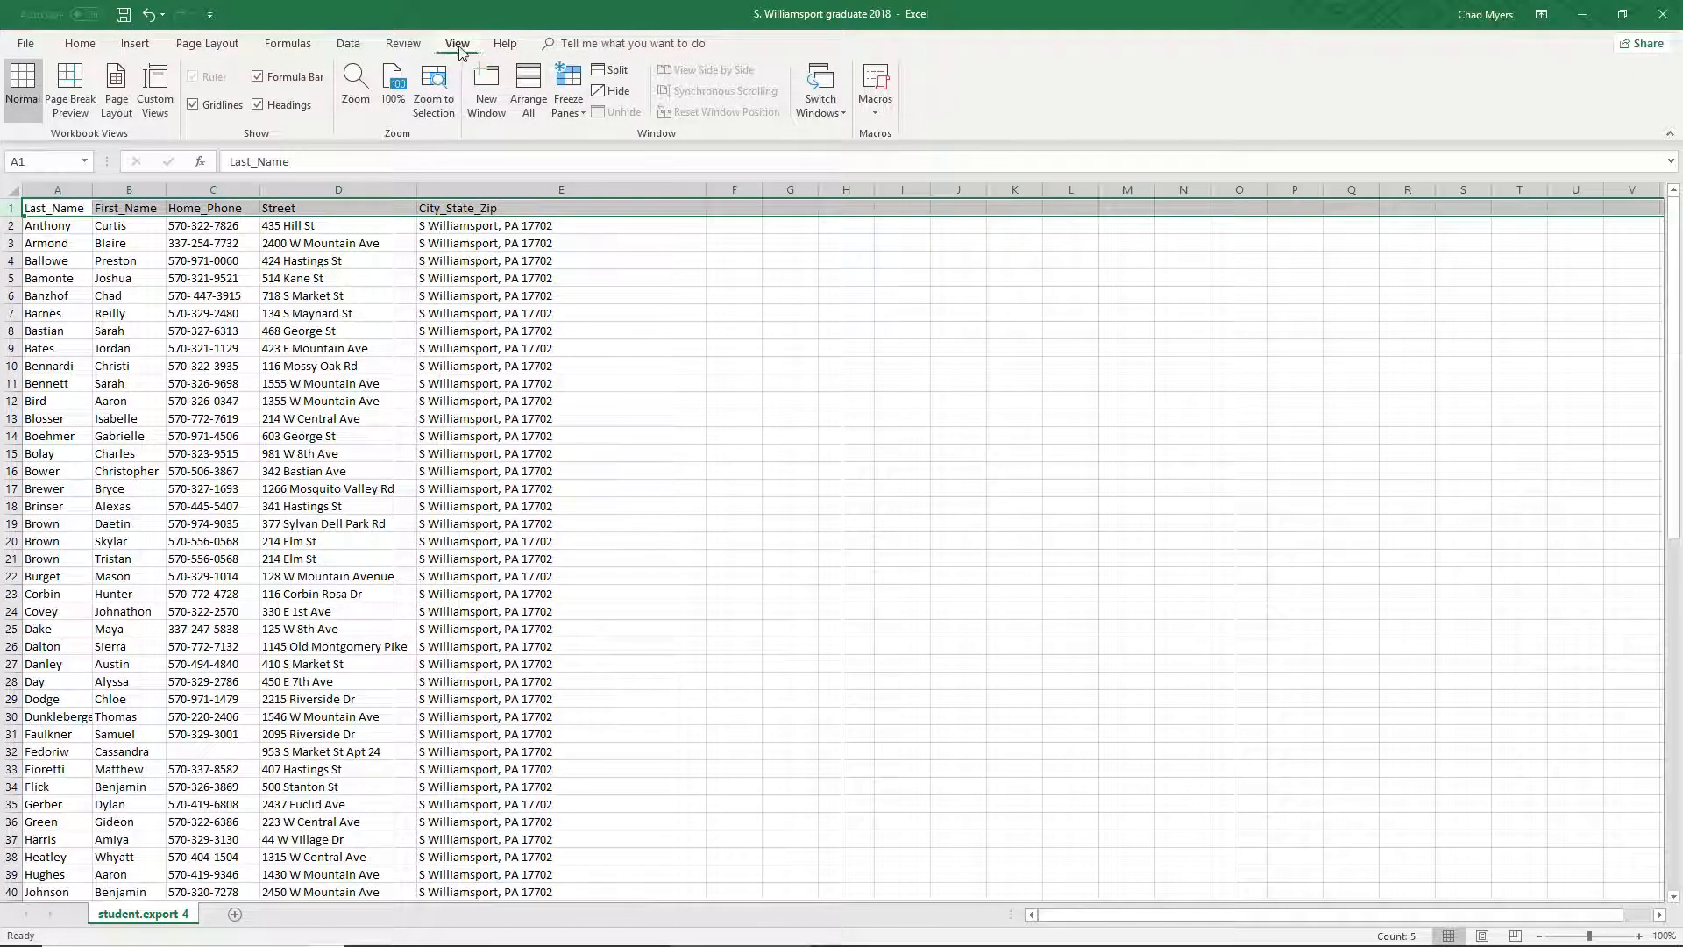
left_click(575, 86)
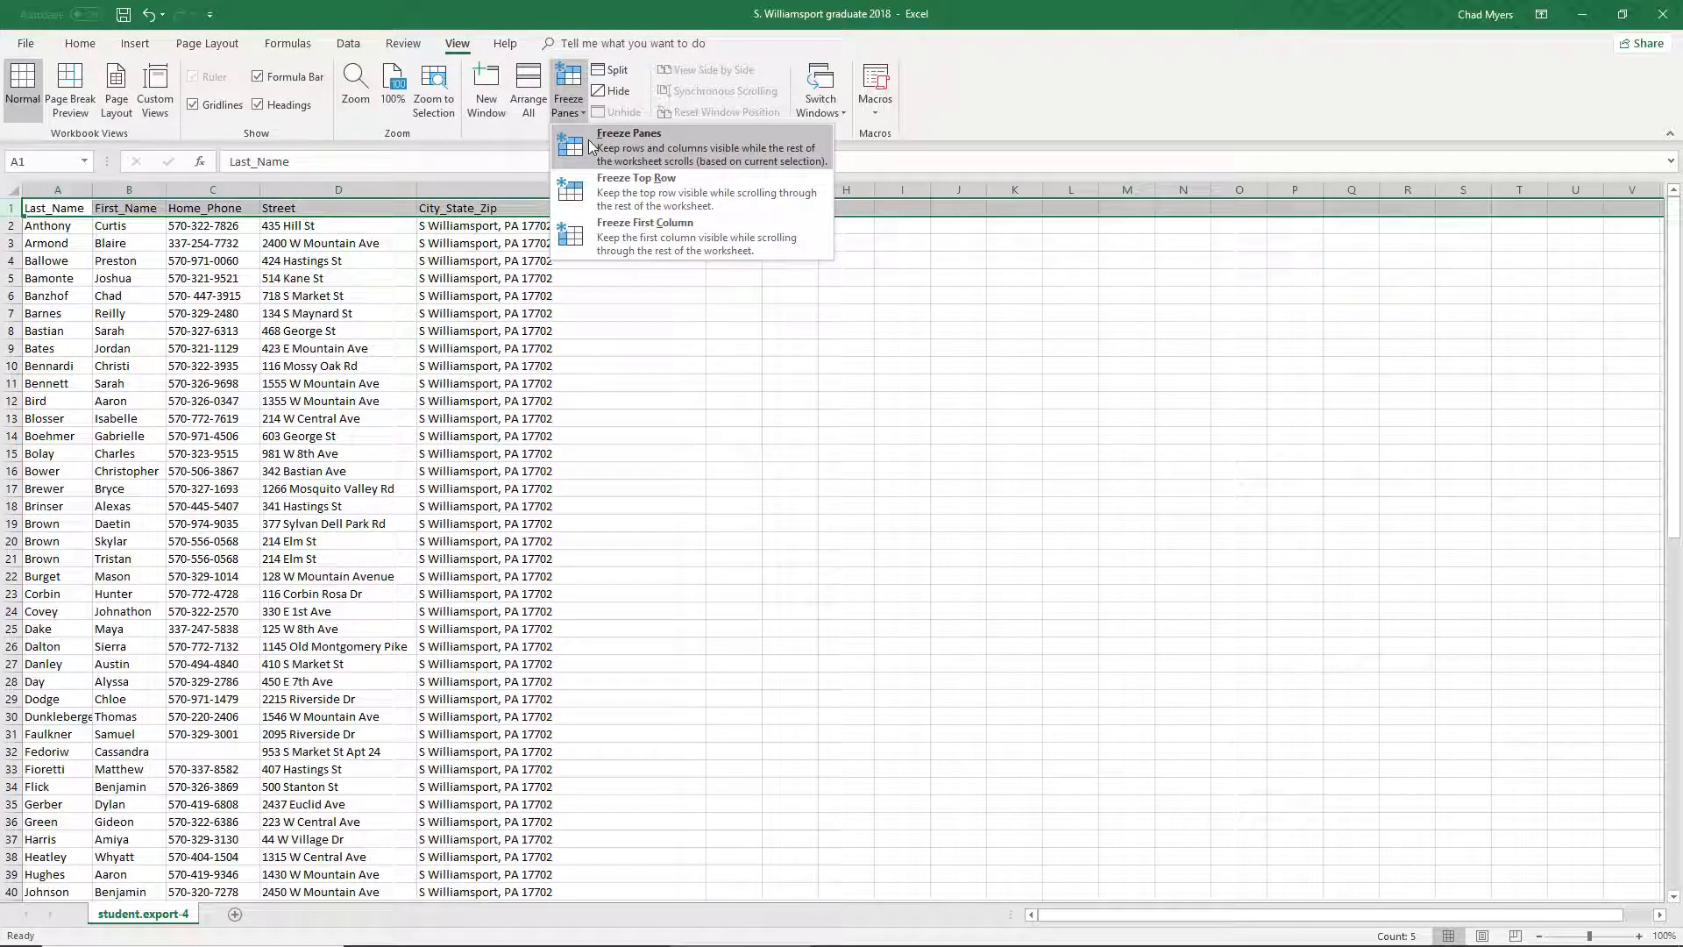
left_click(611, 190)
left_click(512, 282)
- Check through the student rows that the column headers stay in view above the list
scroll(512, 283, "down", 9)
scroll(509, 283, "up", 4)
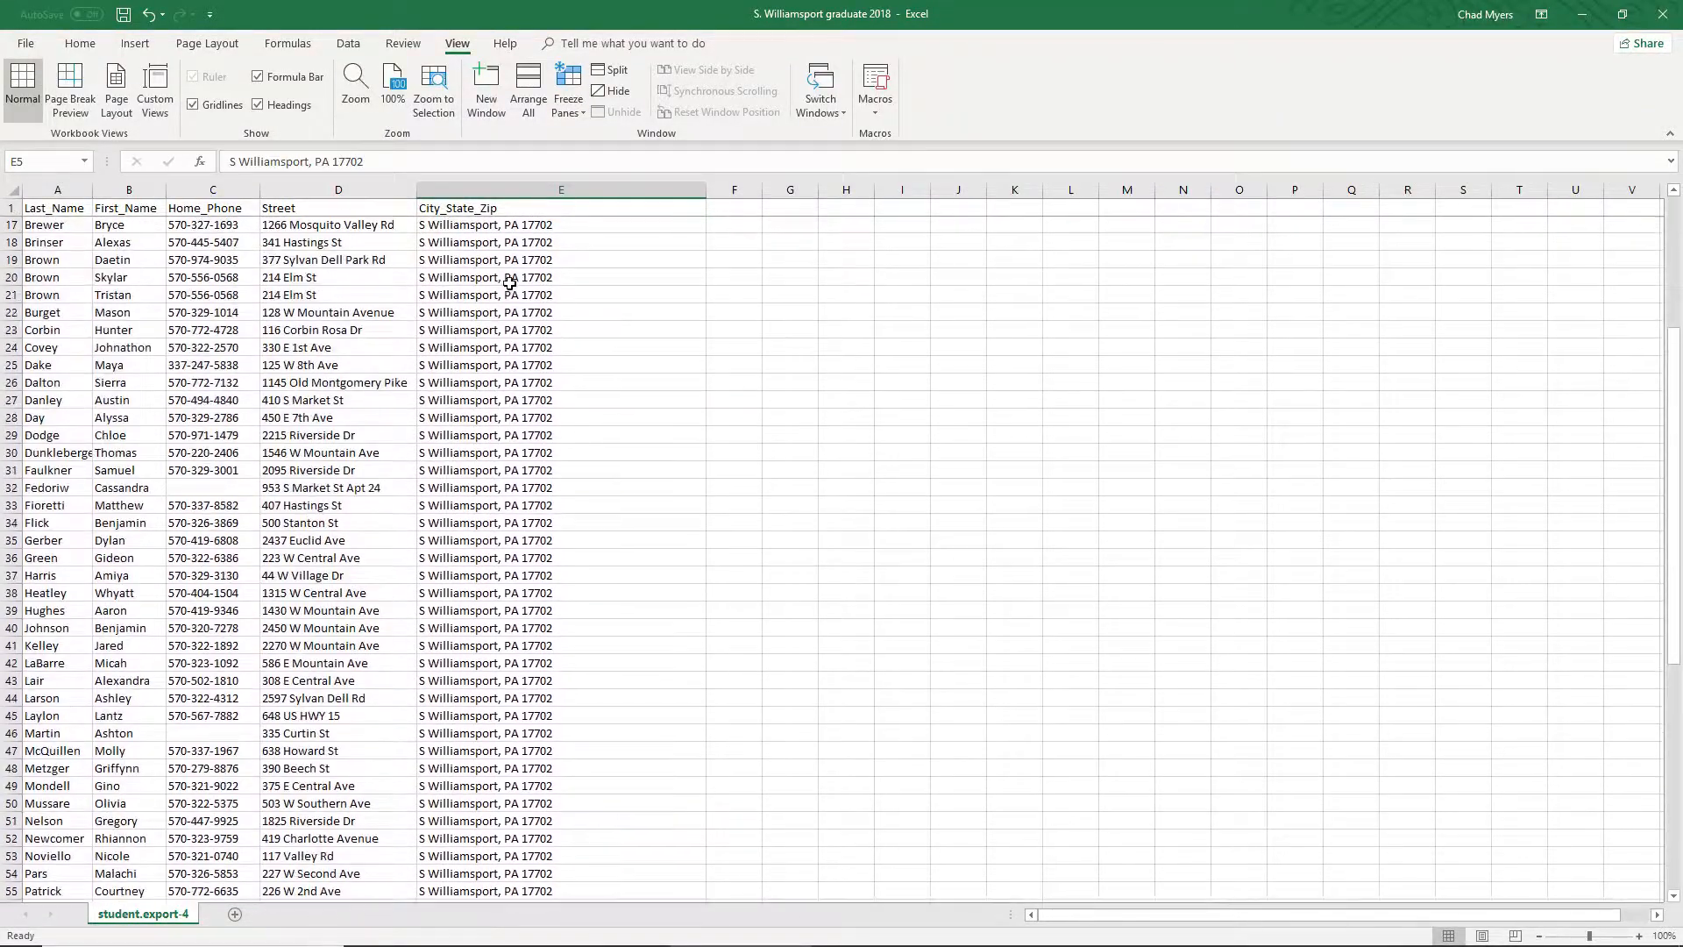
scroll(509, 283, "up", 5)
scroll(509, 283, "down", 4)
scroll(509, 283, "up", 4)
scroll(509, 283, "down", 9)
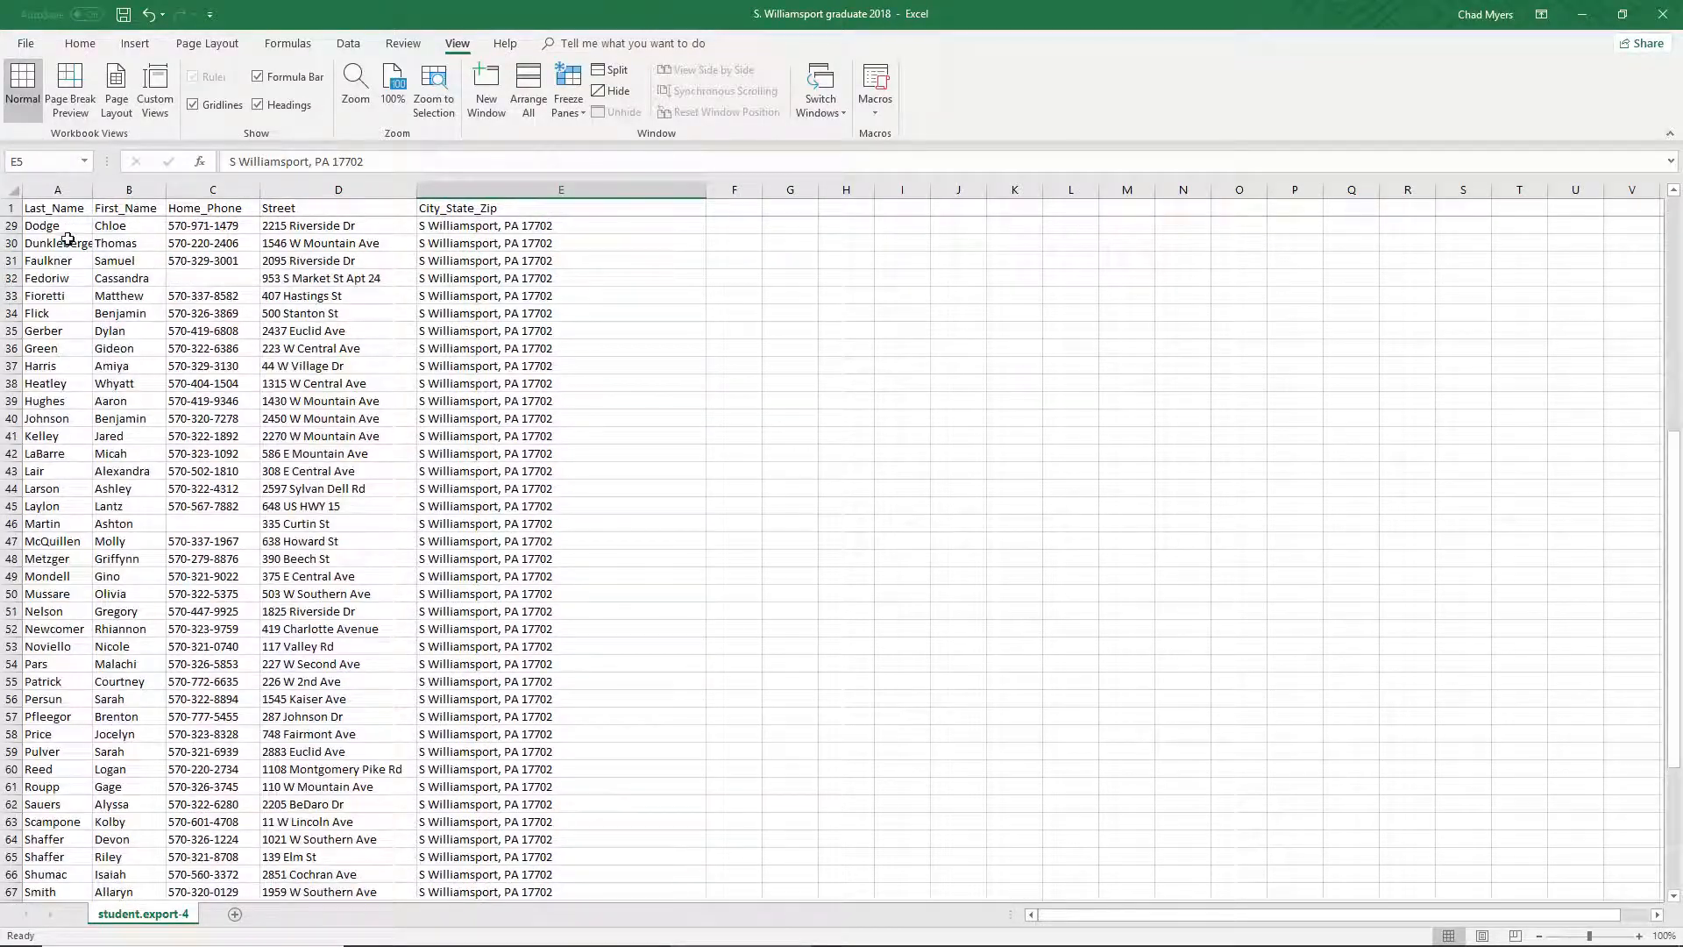
scroll(151, 271, "down", 3)
scroll(150, 271, "up", 12)
scroll(154, 278, "down", 3)
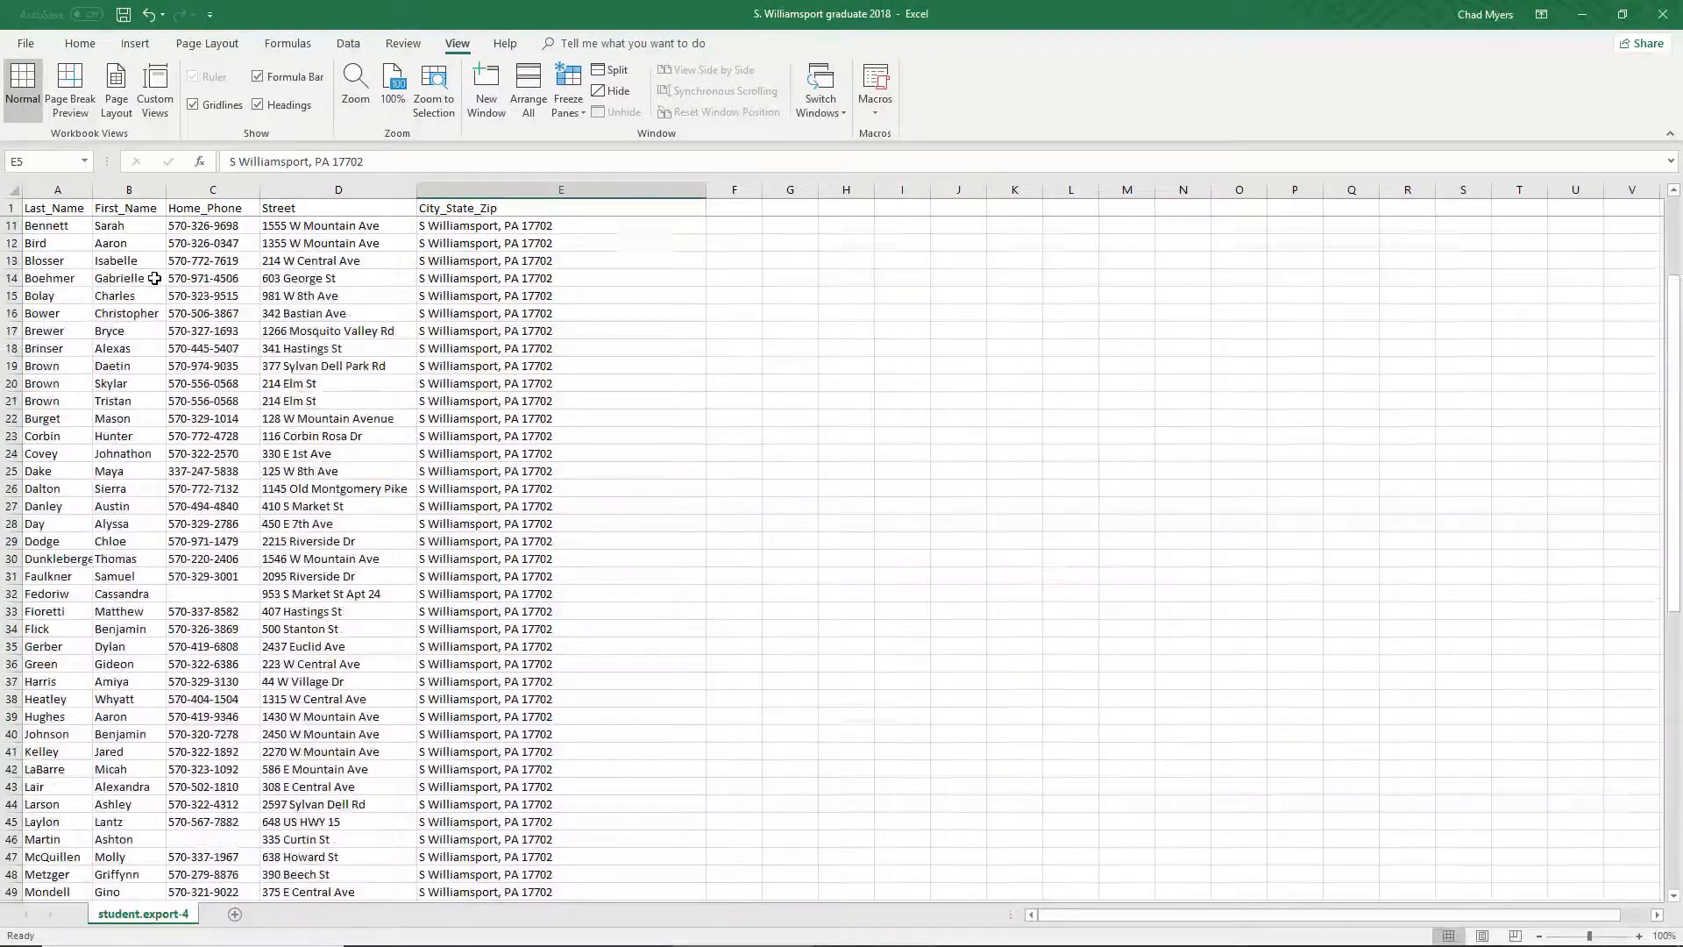
scroll(154, 278, "up", 3)
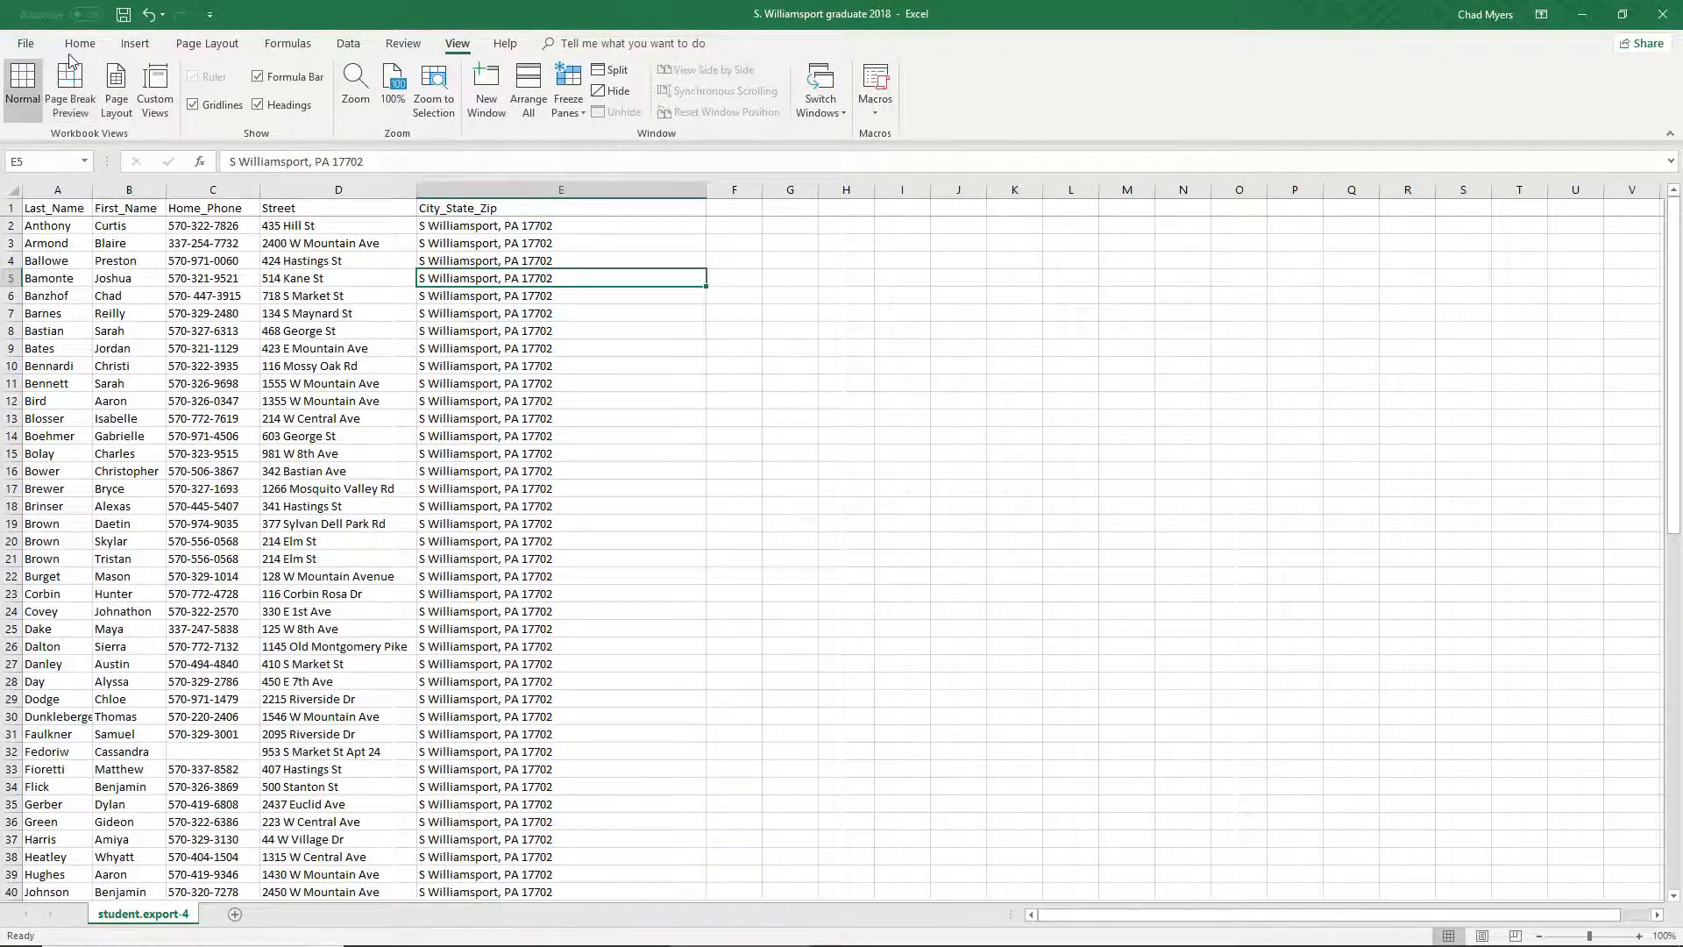
- Save the workbook, and save a CSV (Comma delimited) copy named "S. Williamsport graduate 2018 CSV" in the Upload SL AFRISS folder
left_click(29, 46)
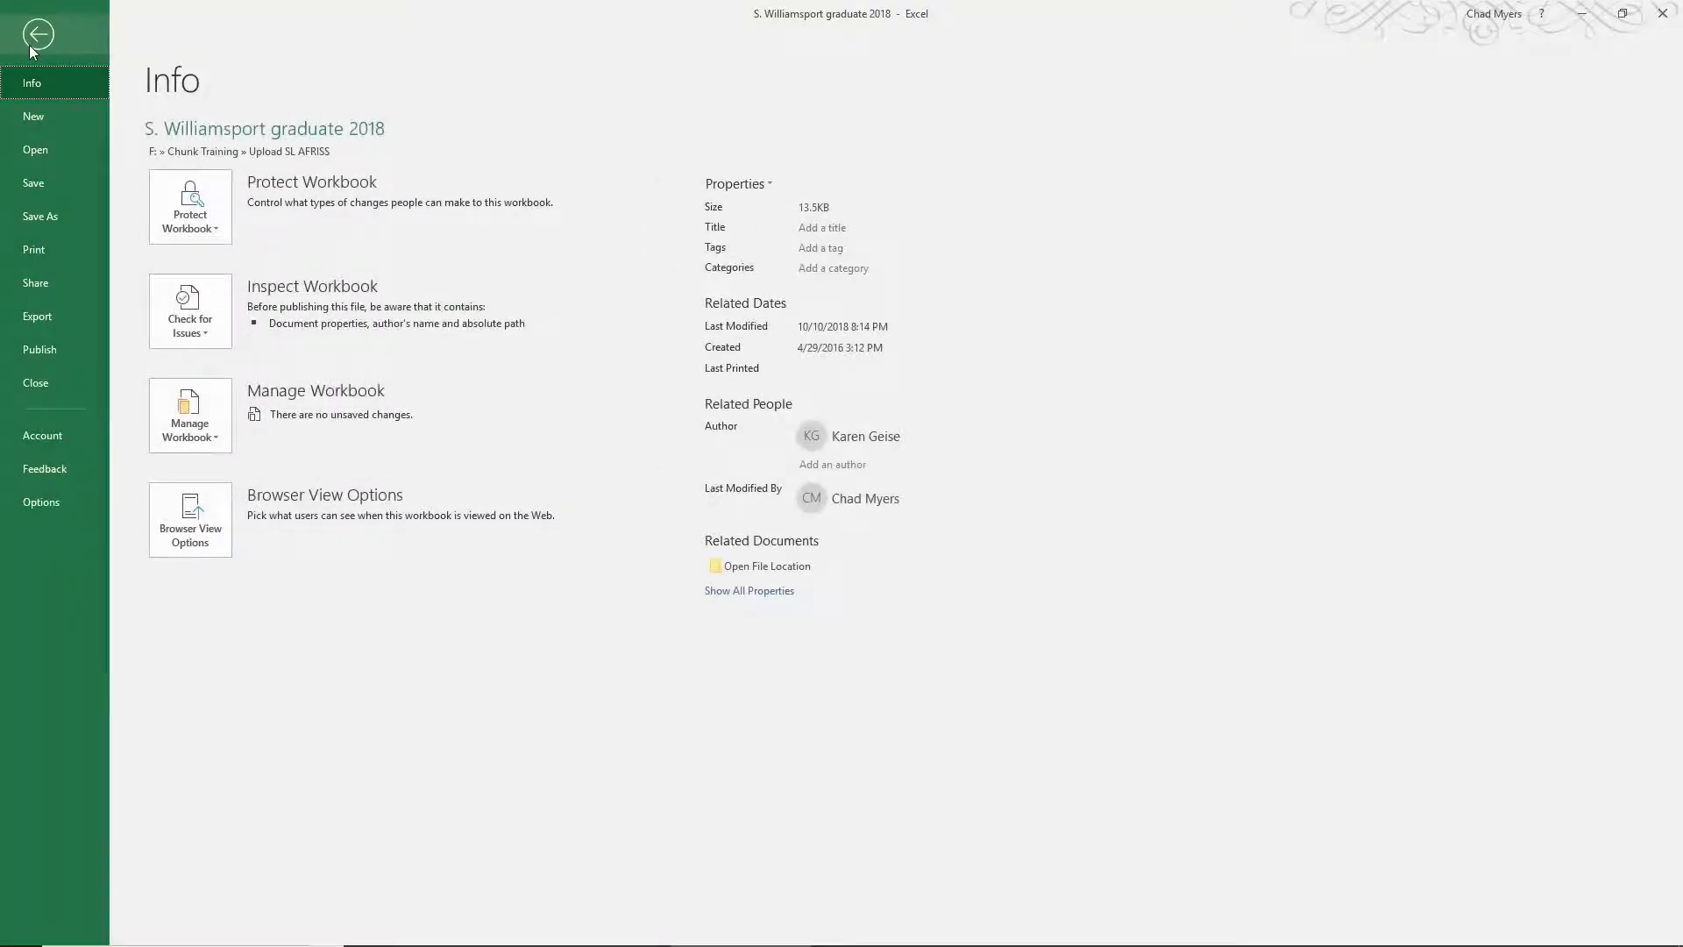
left_click(33, 181)
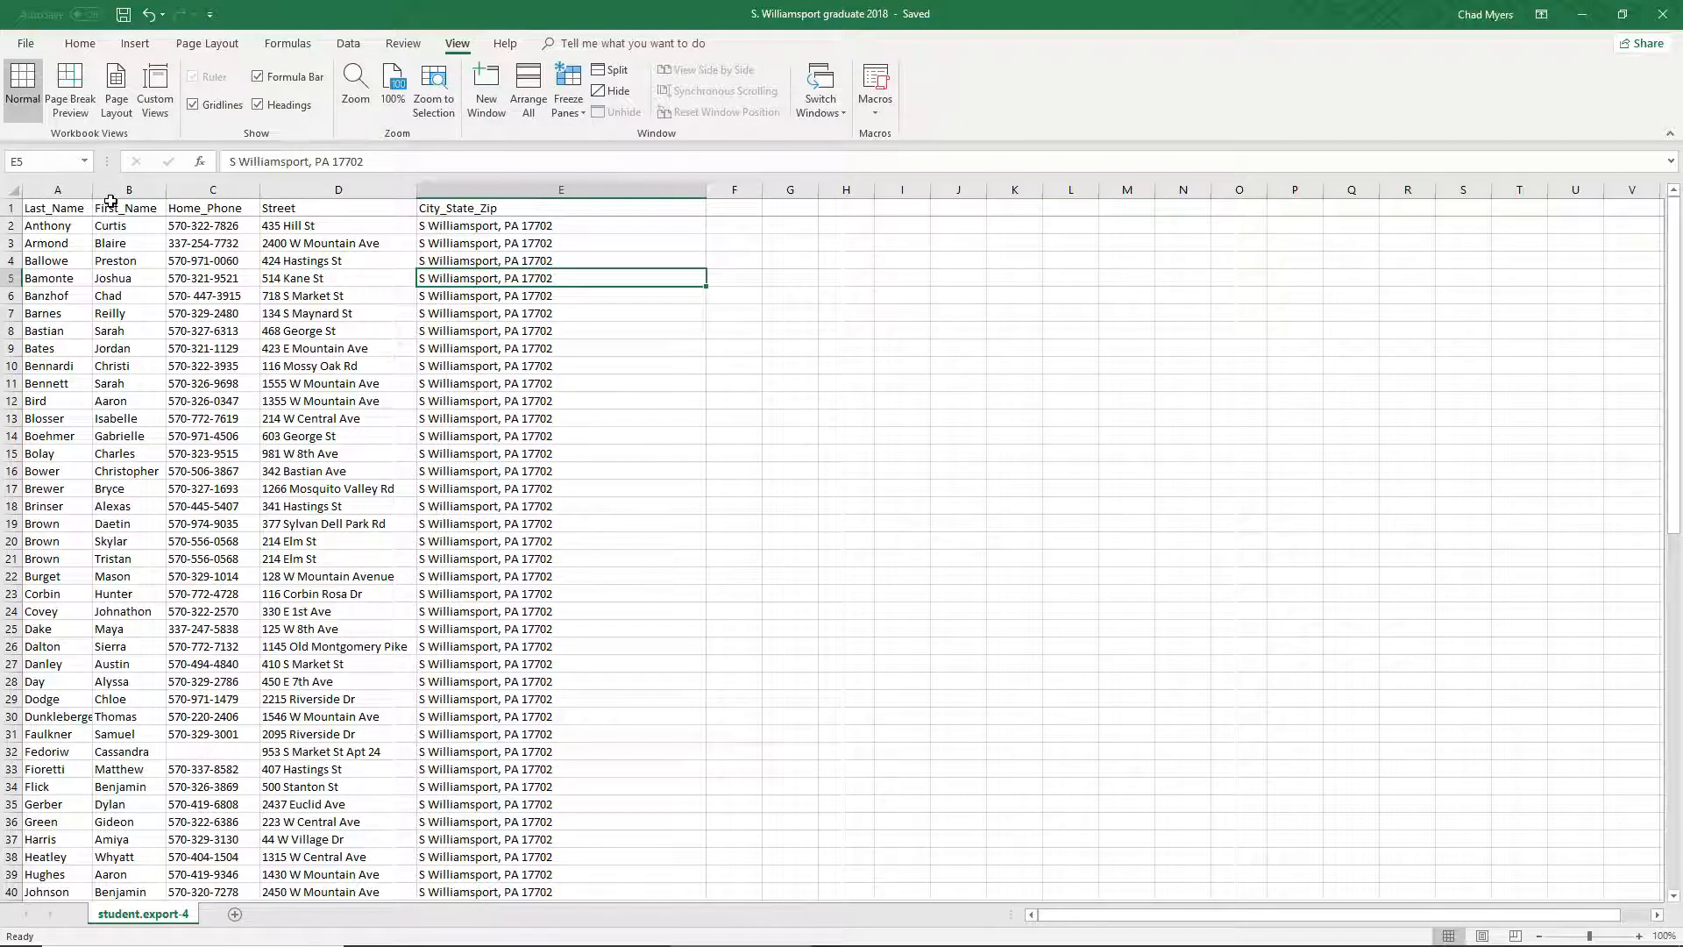
left_click(25, 46)
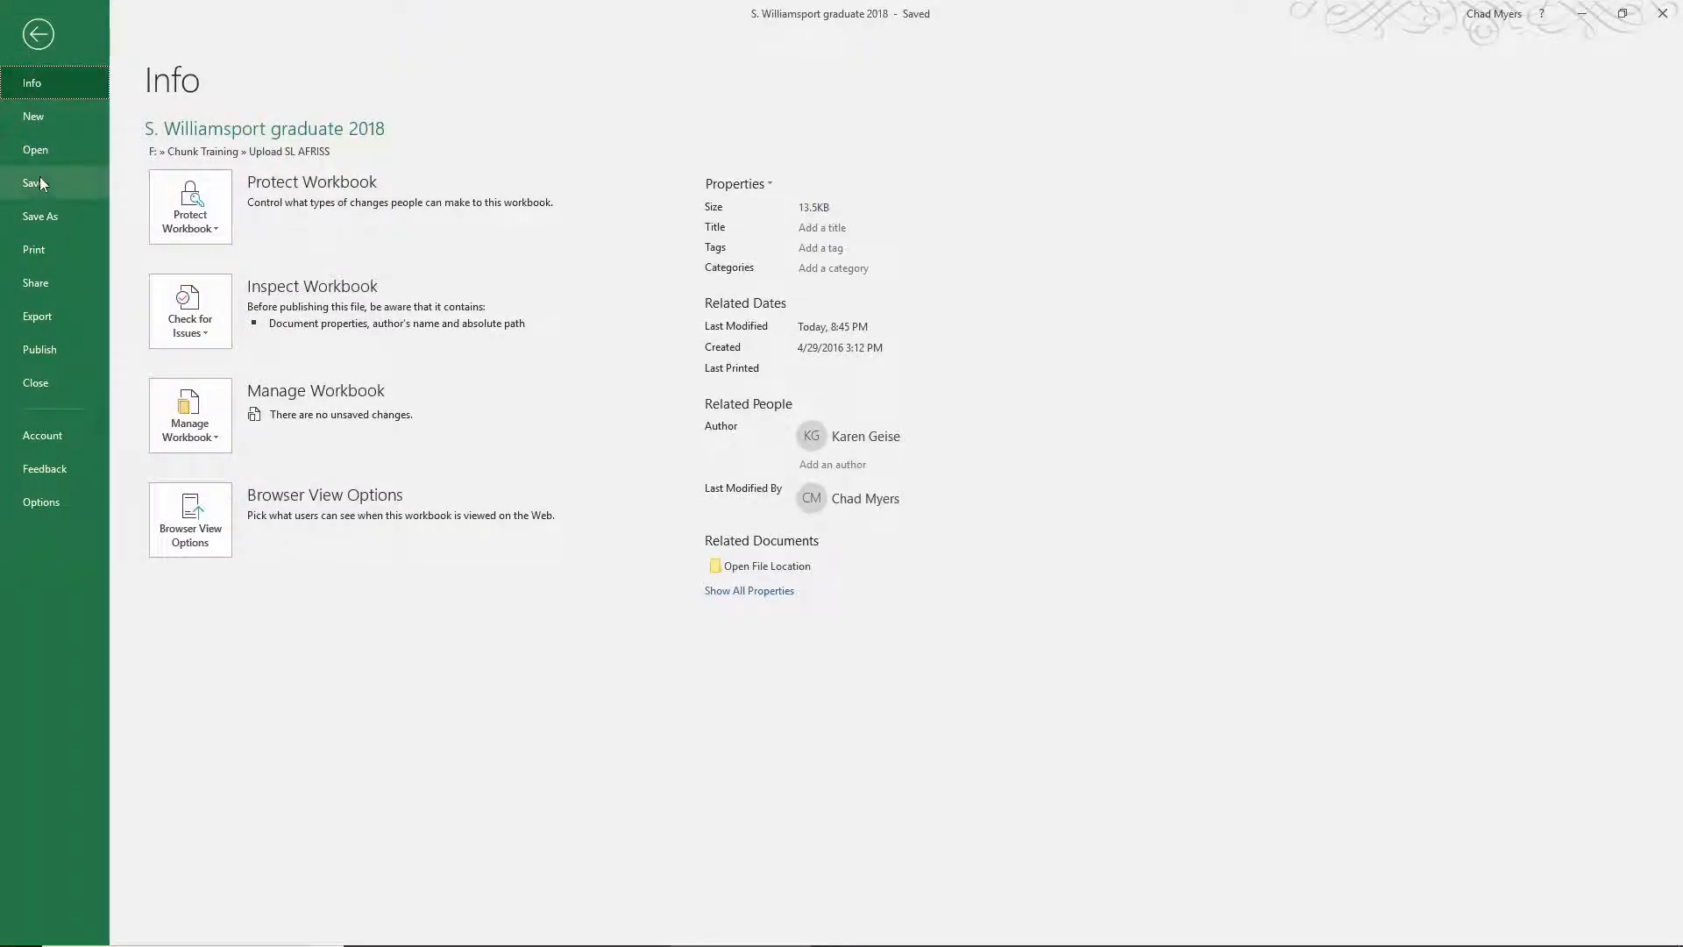
left_click(39, 217)
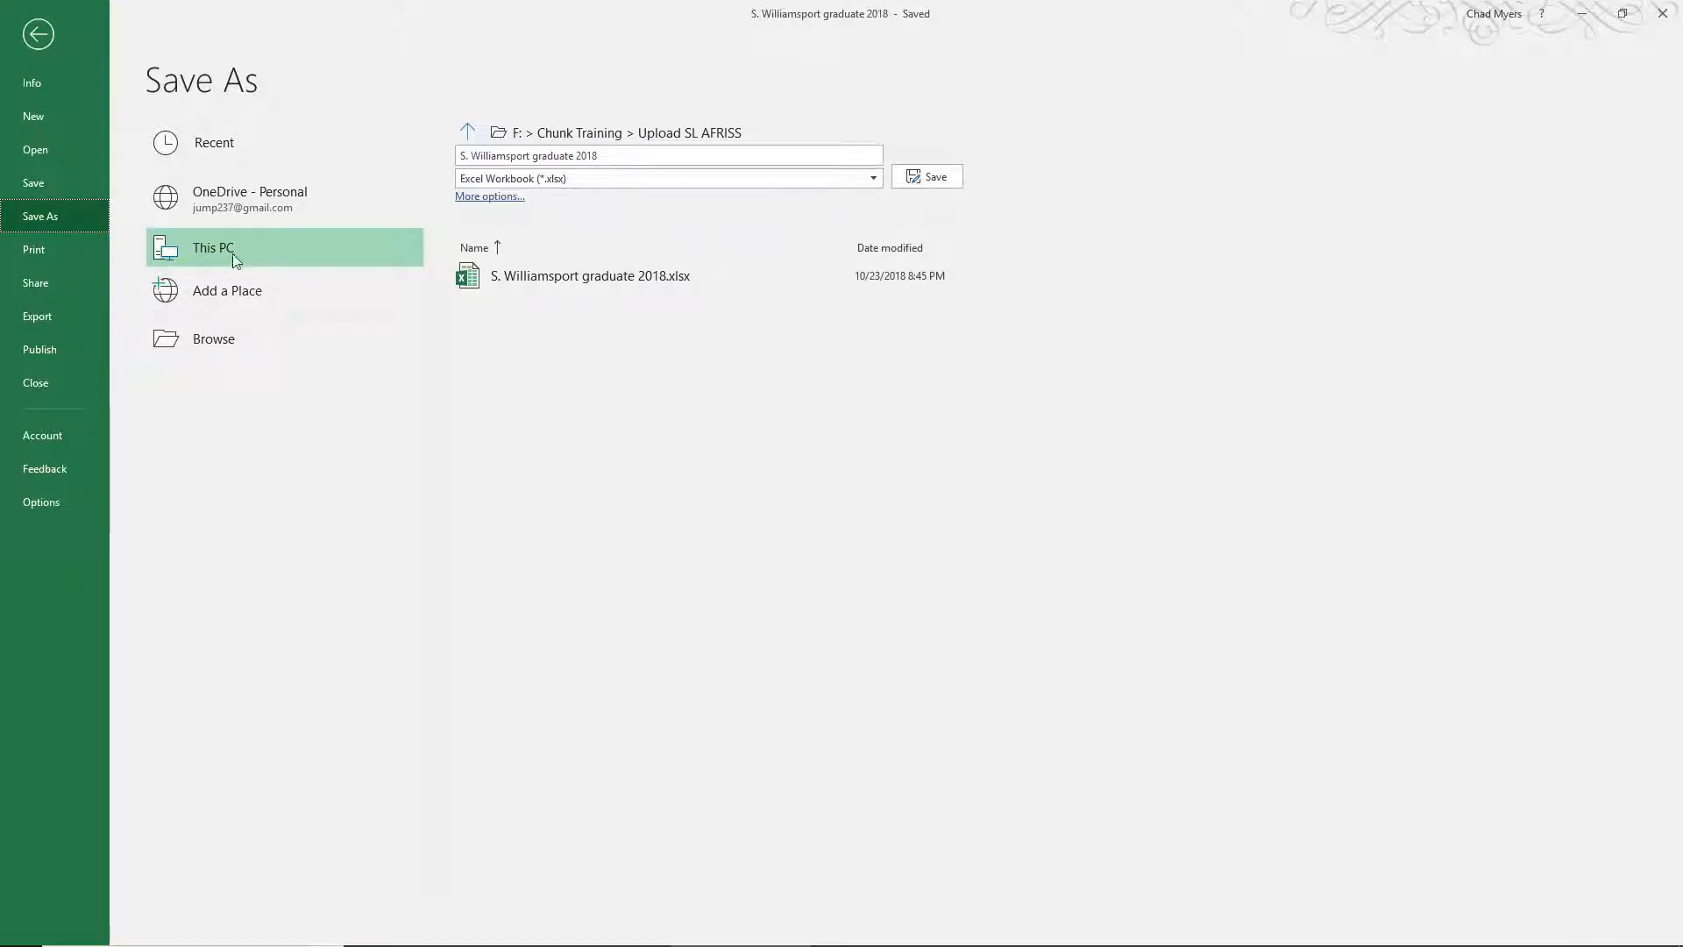
left_click(223, 339)
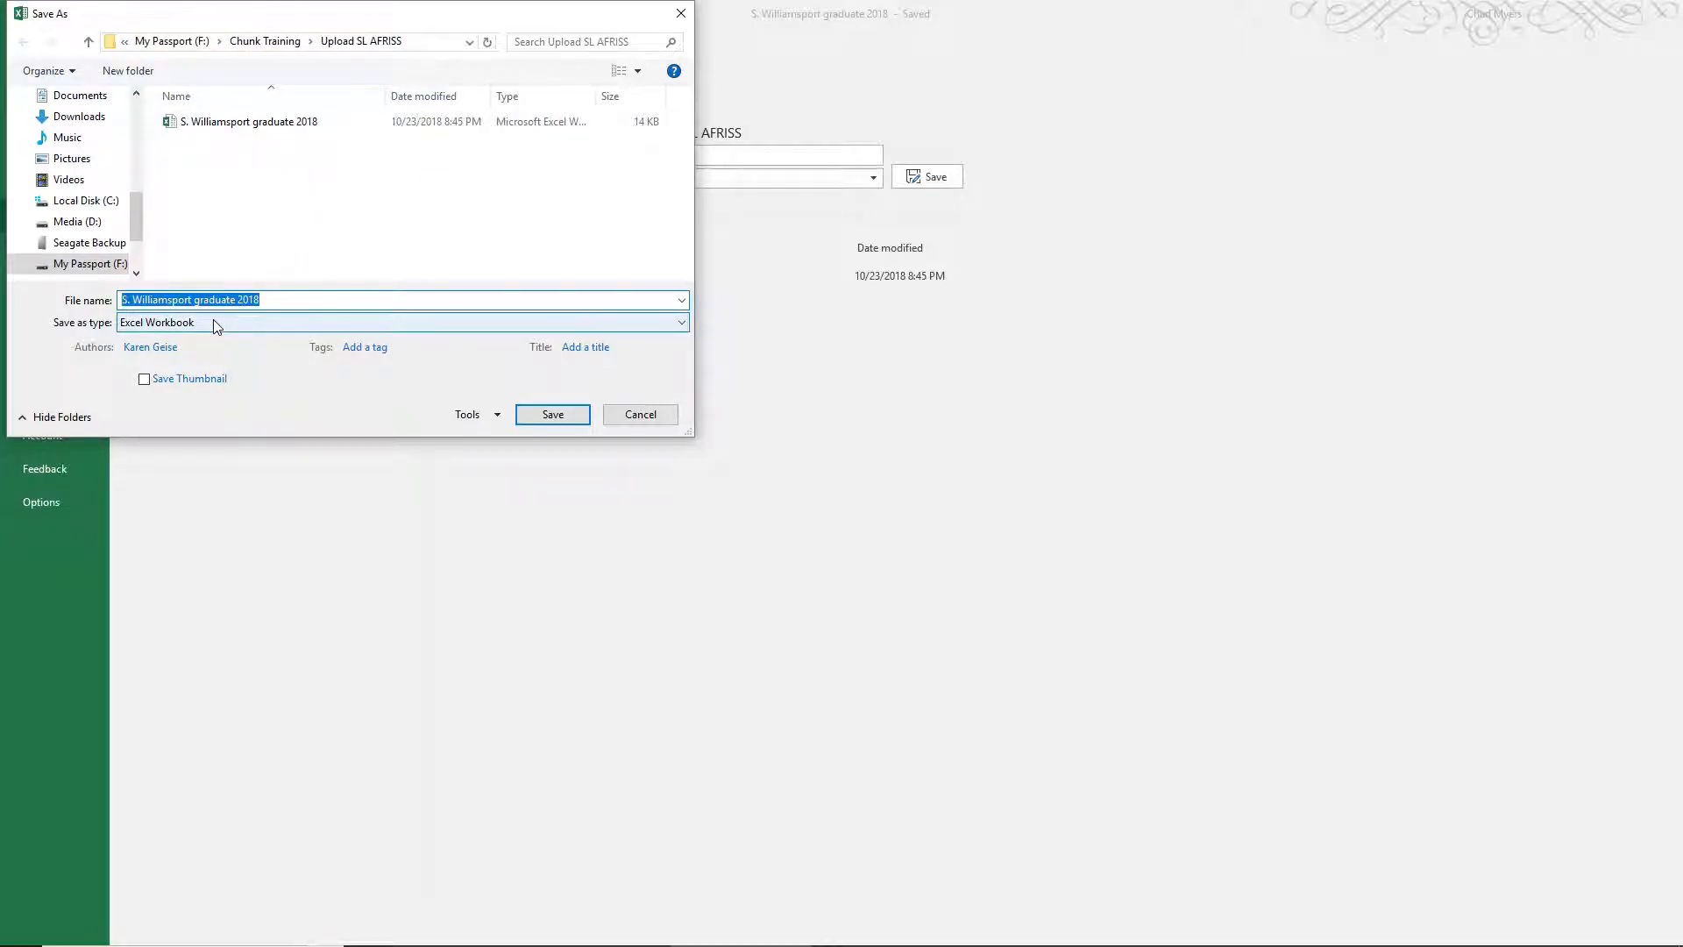
left_click(164, 325)
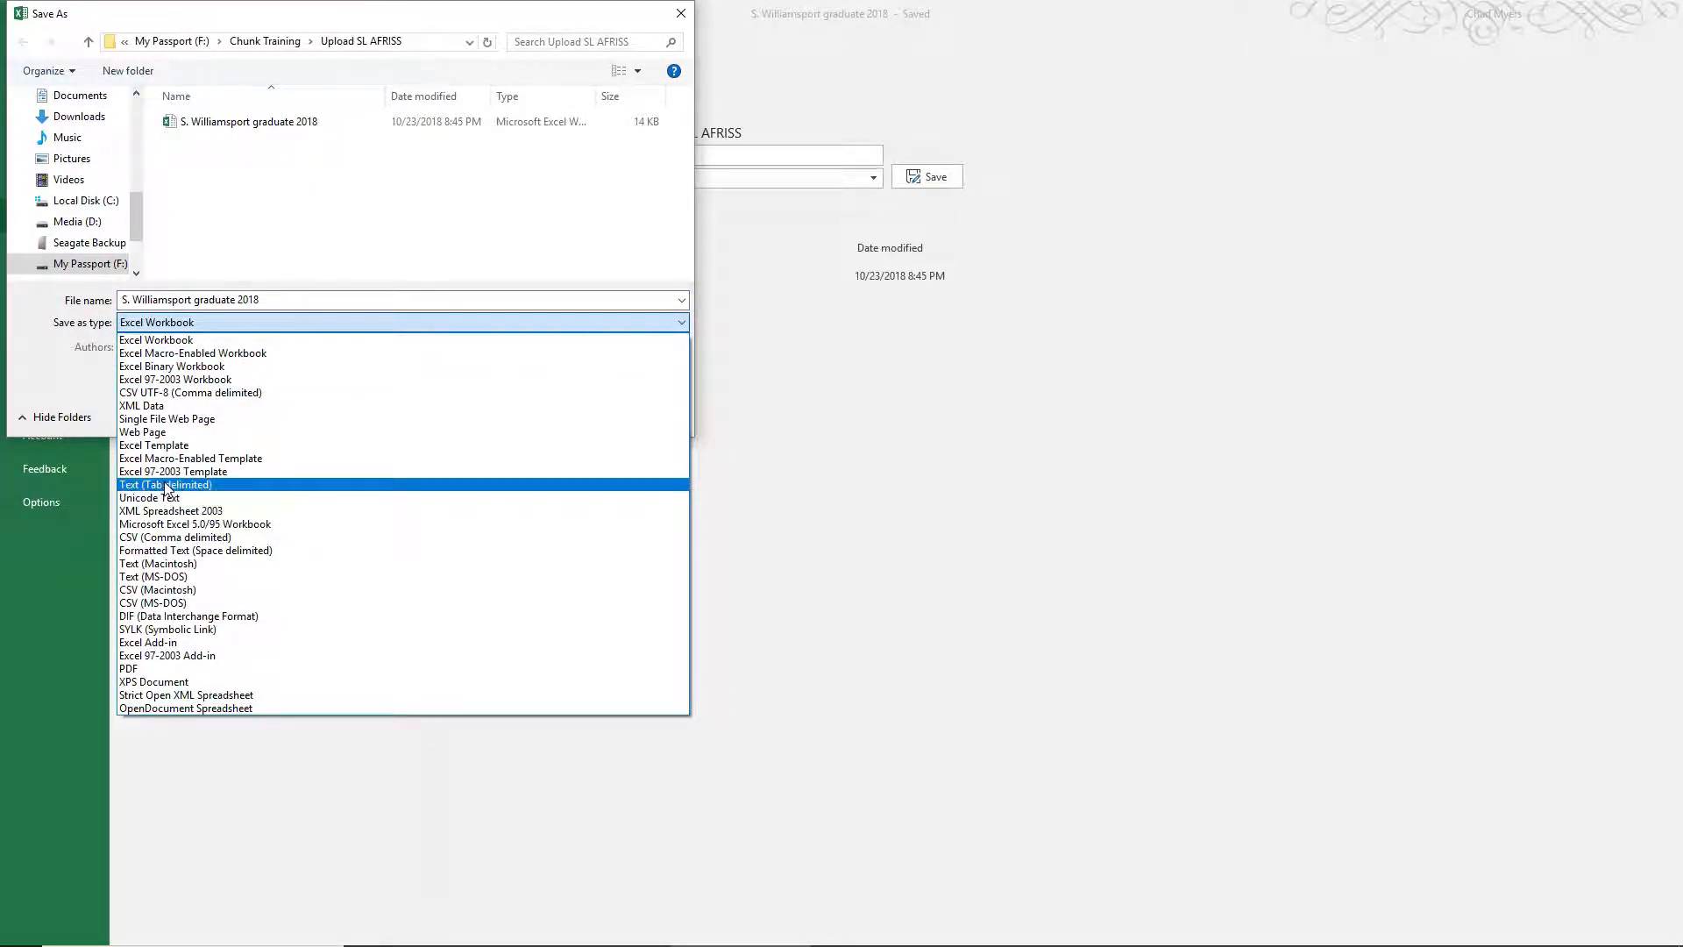
left_click(174, 538)
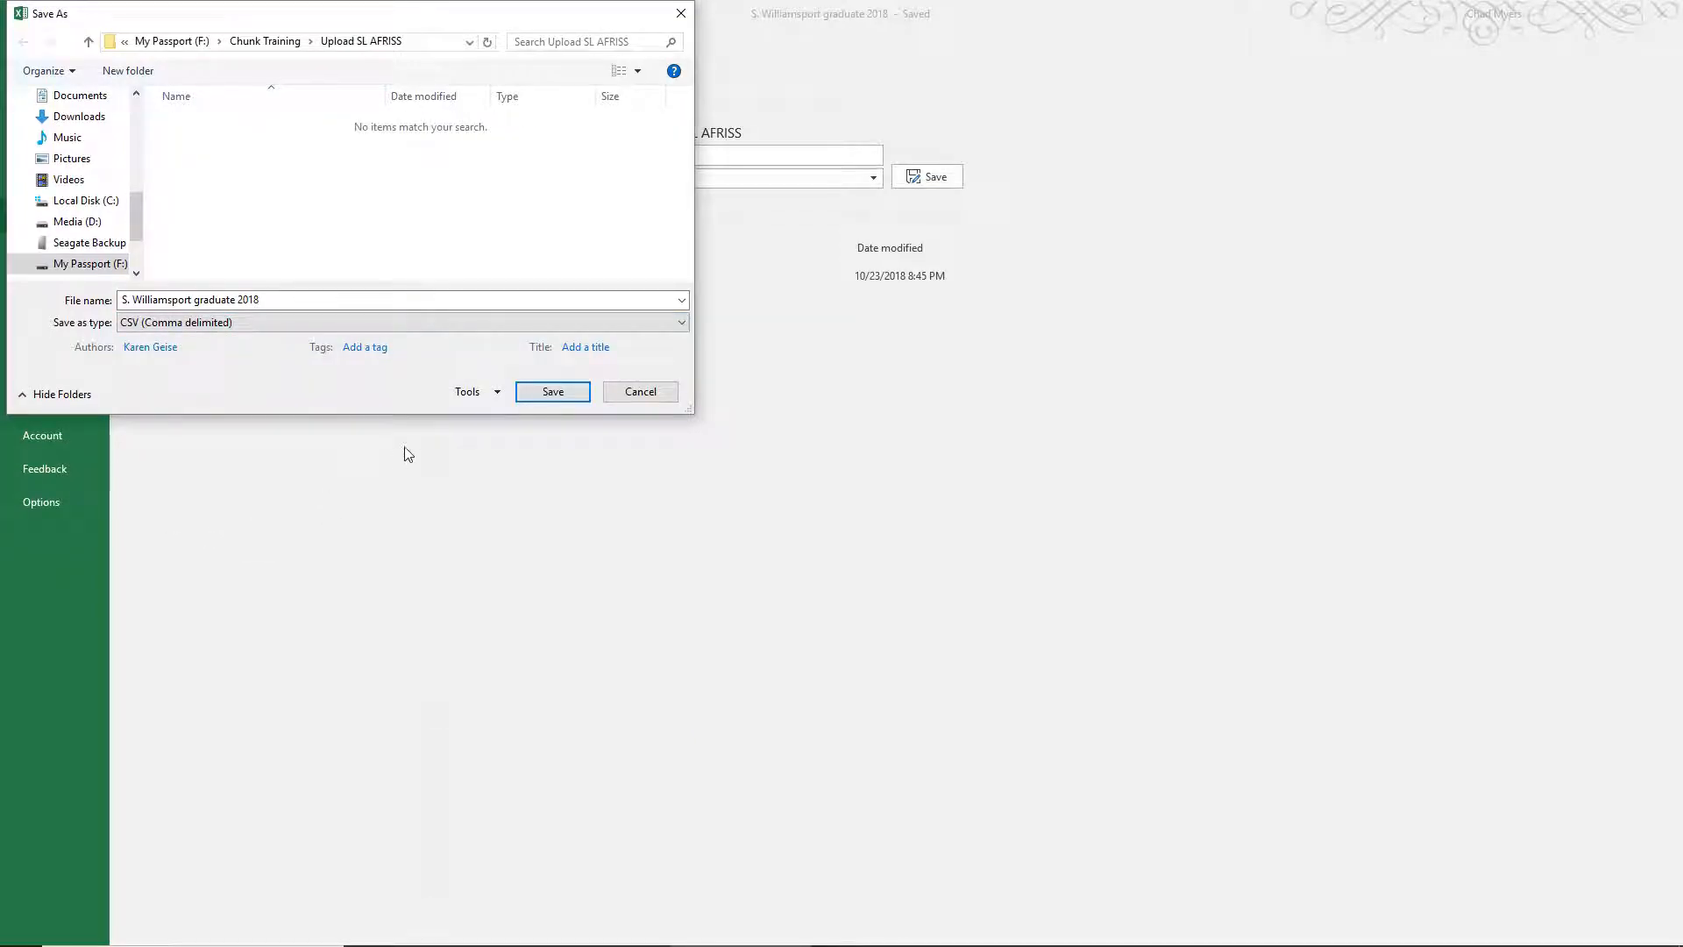
left_click(372, 302)
left_click(372, 302)
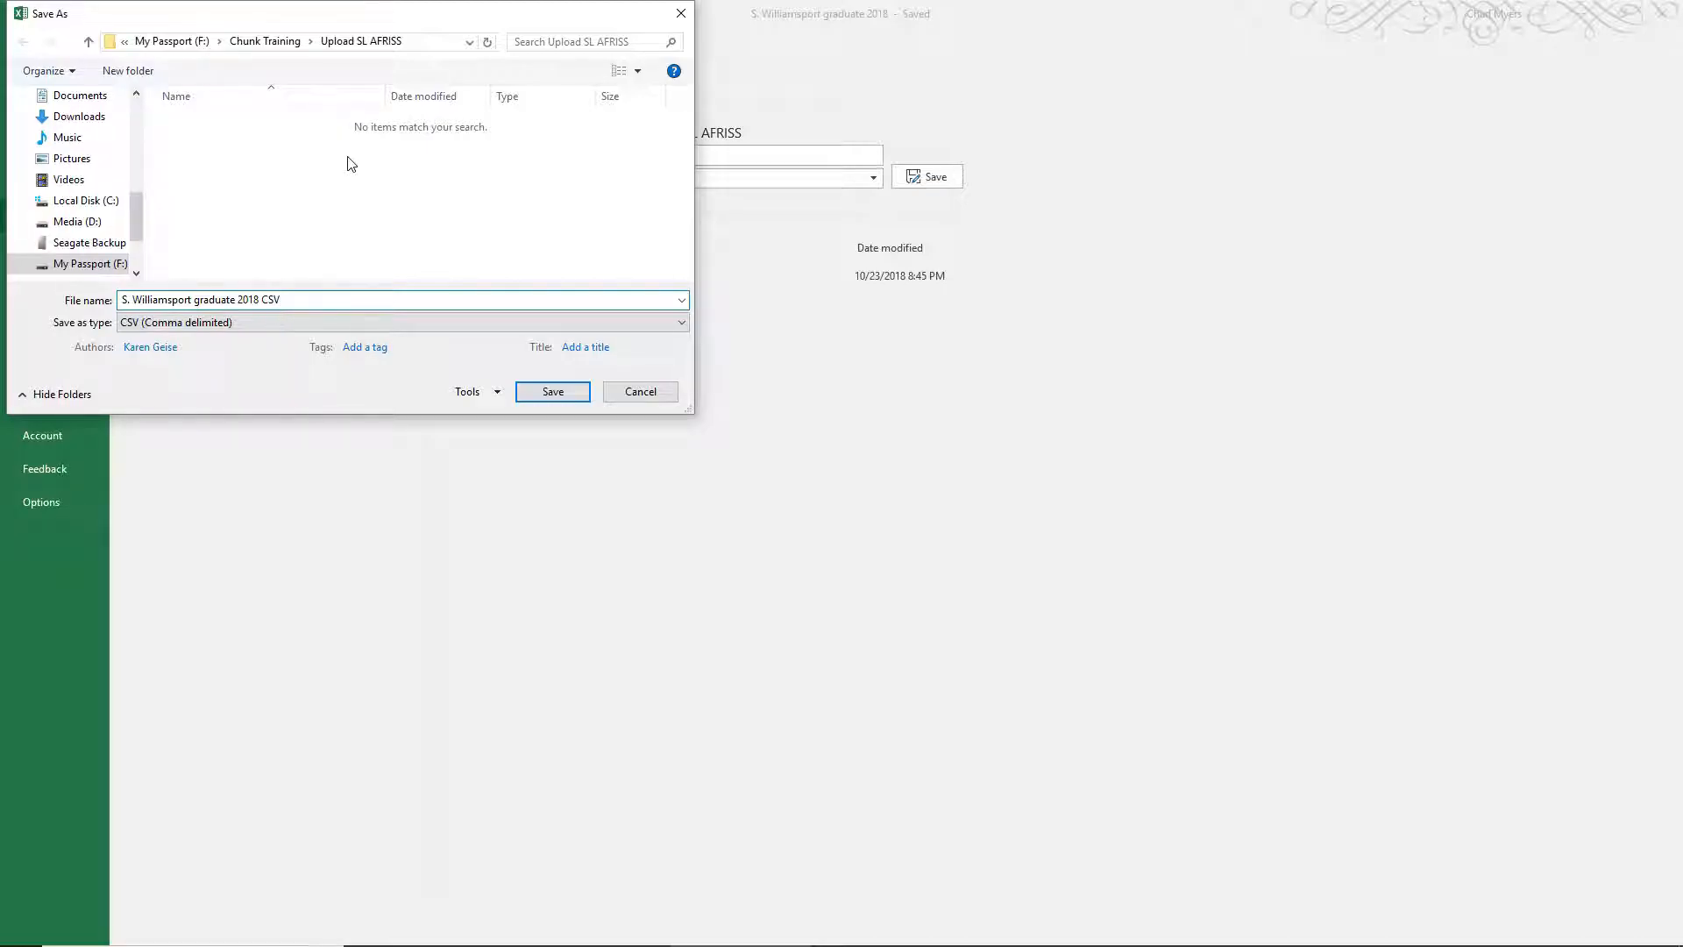
left_click(552, 390)
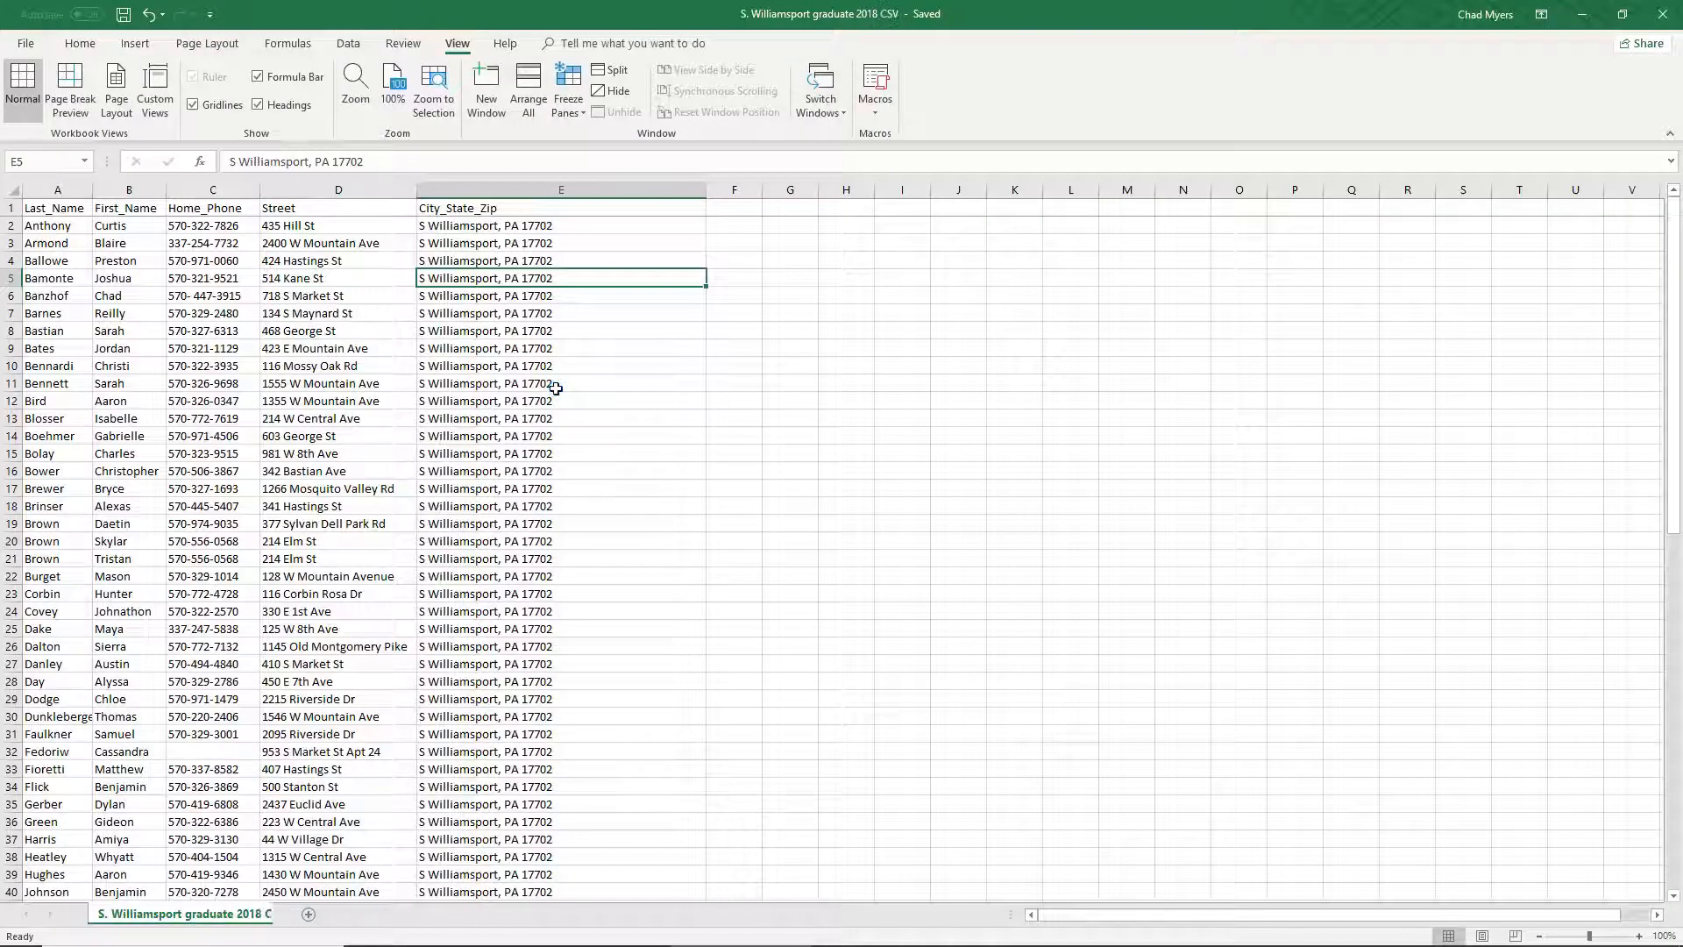
- Close Excel and expand the P3 - South Williamsport High School folder in AFRISS-TF
left_click(1663, 14)
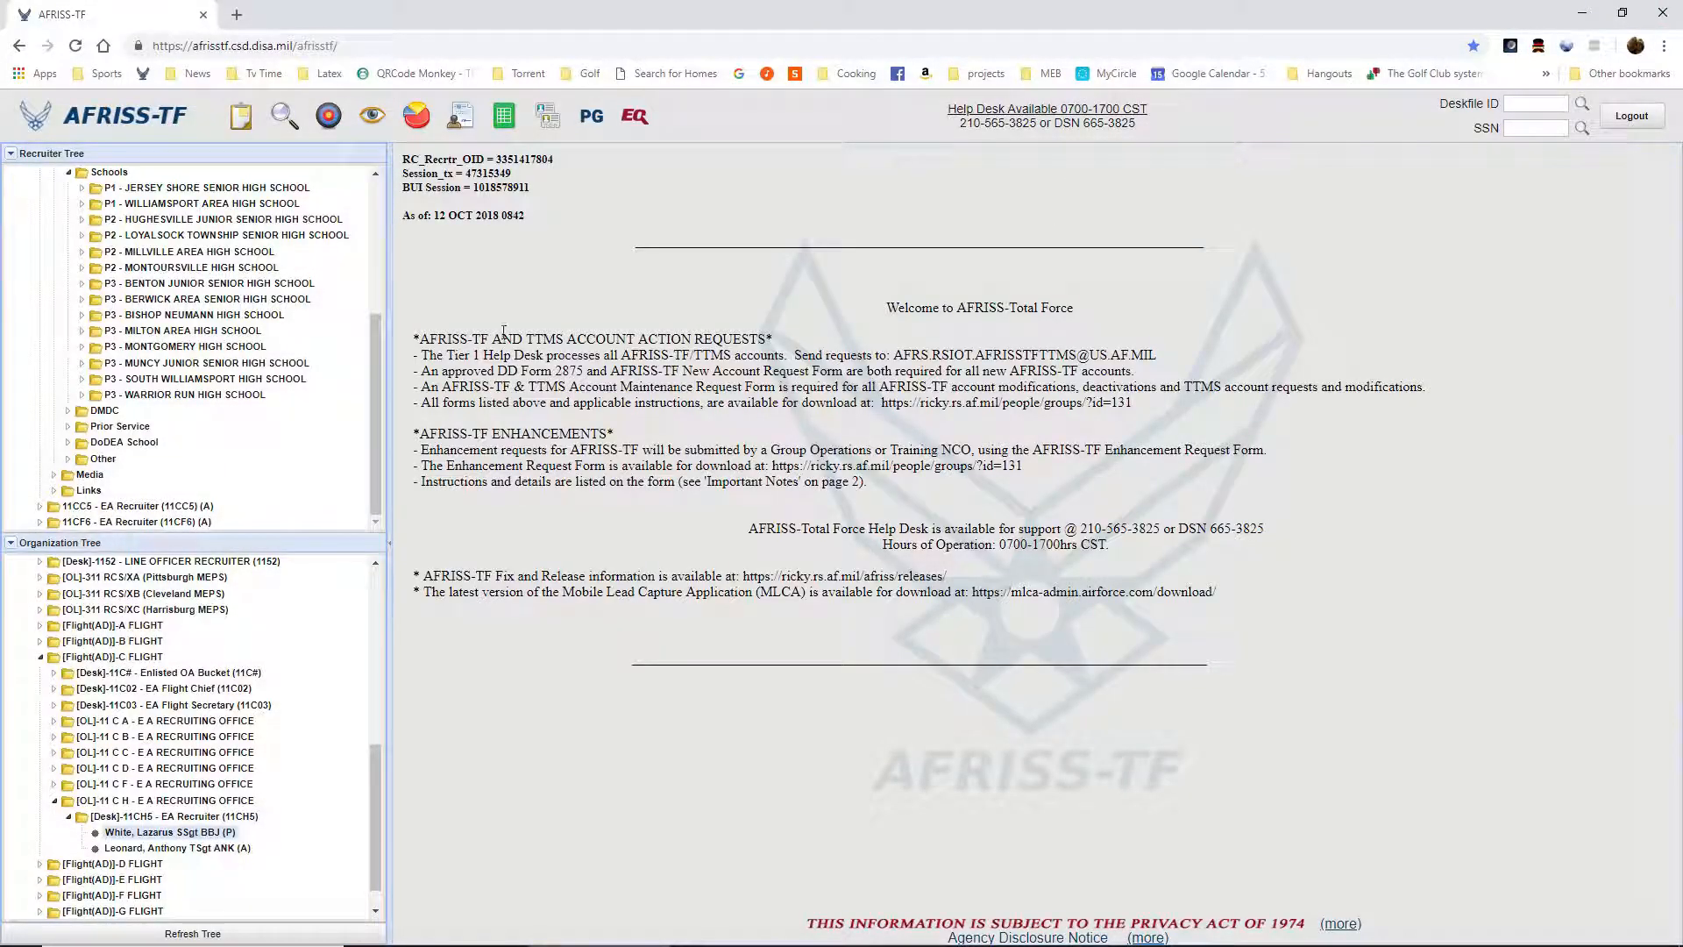
scroll(162, 287, "up", 5)
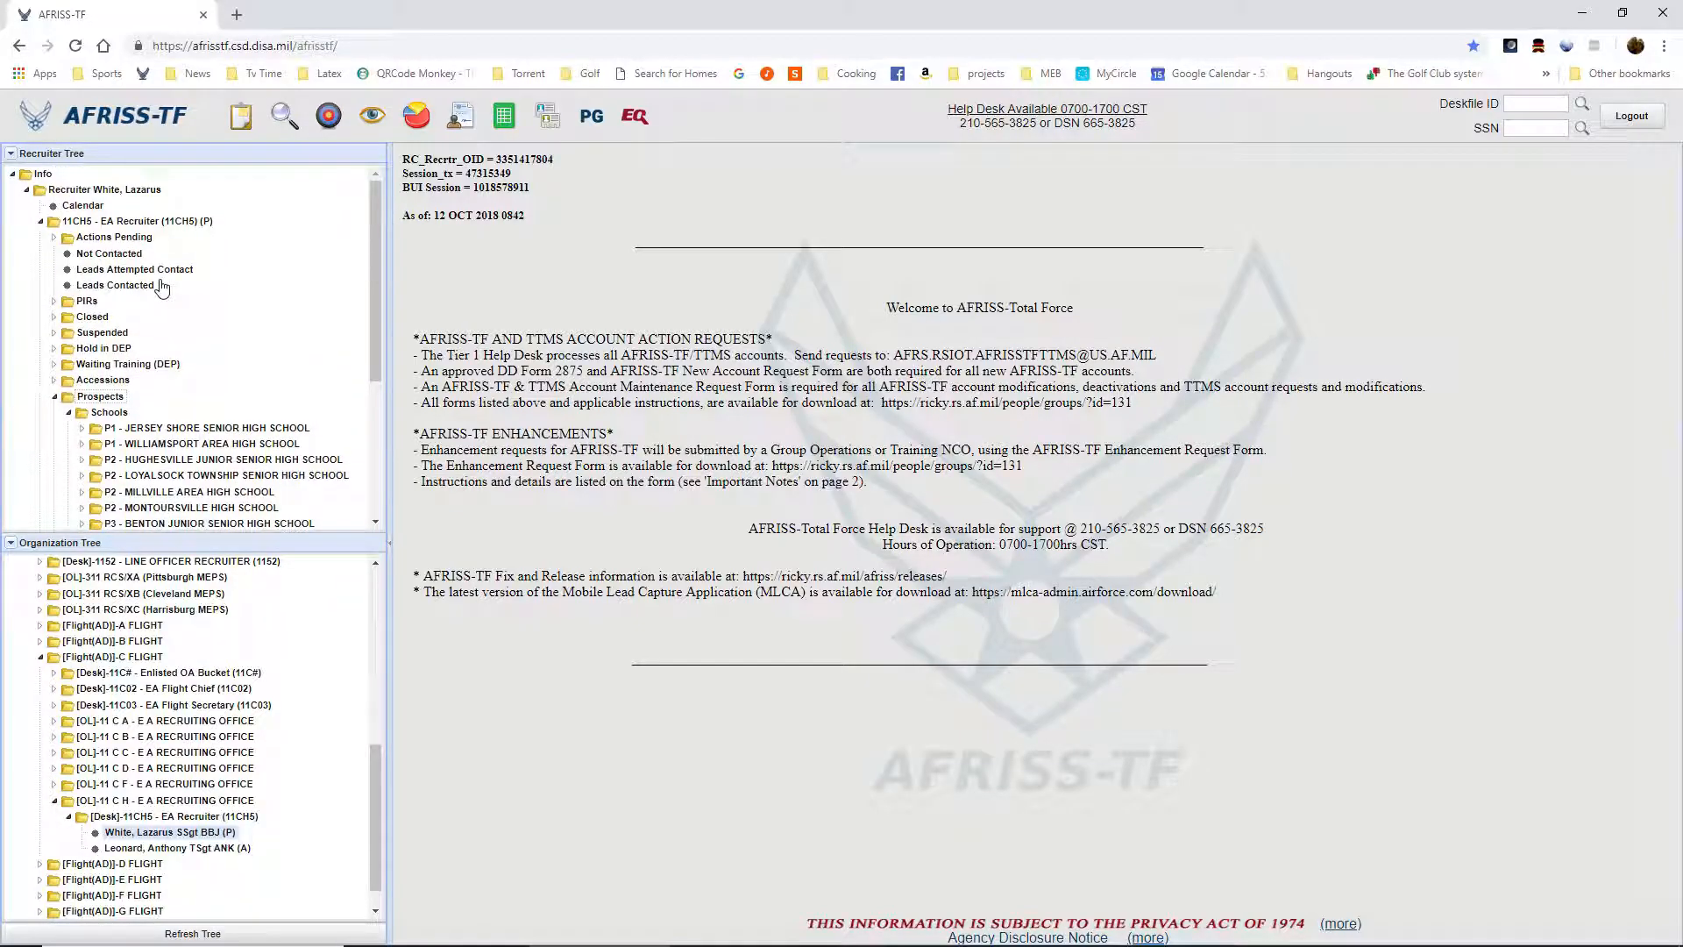
scroll(162, 286, "down", 2)
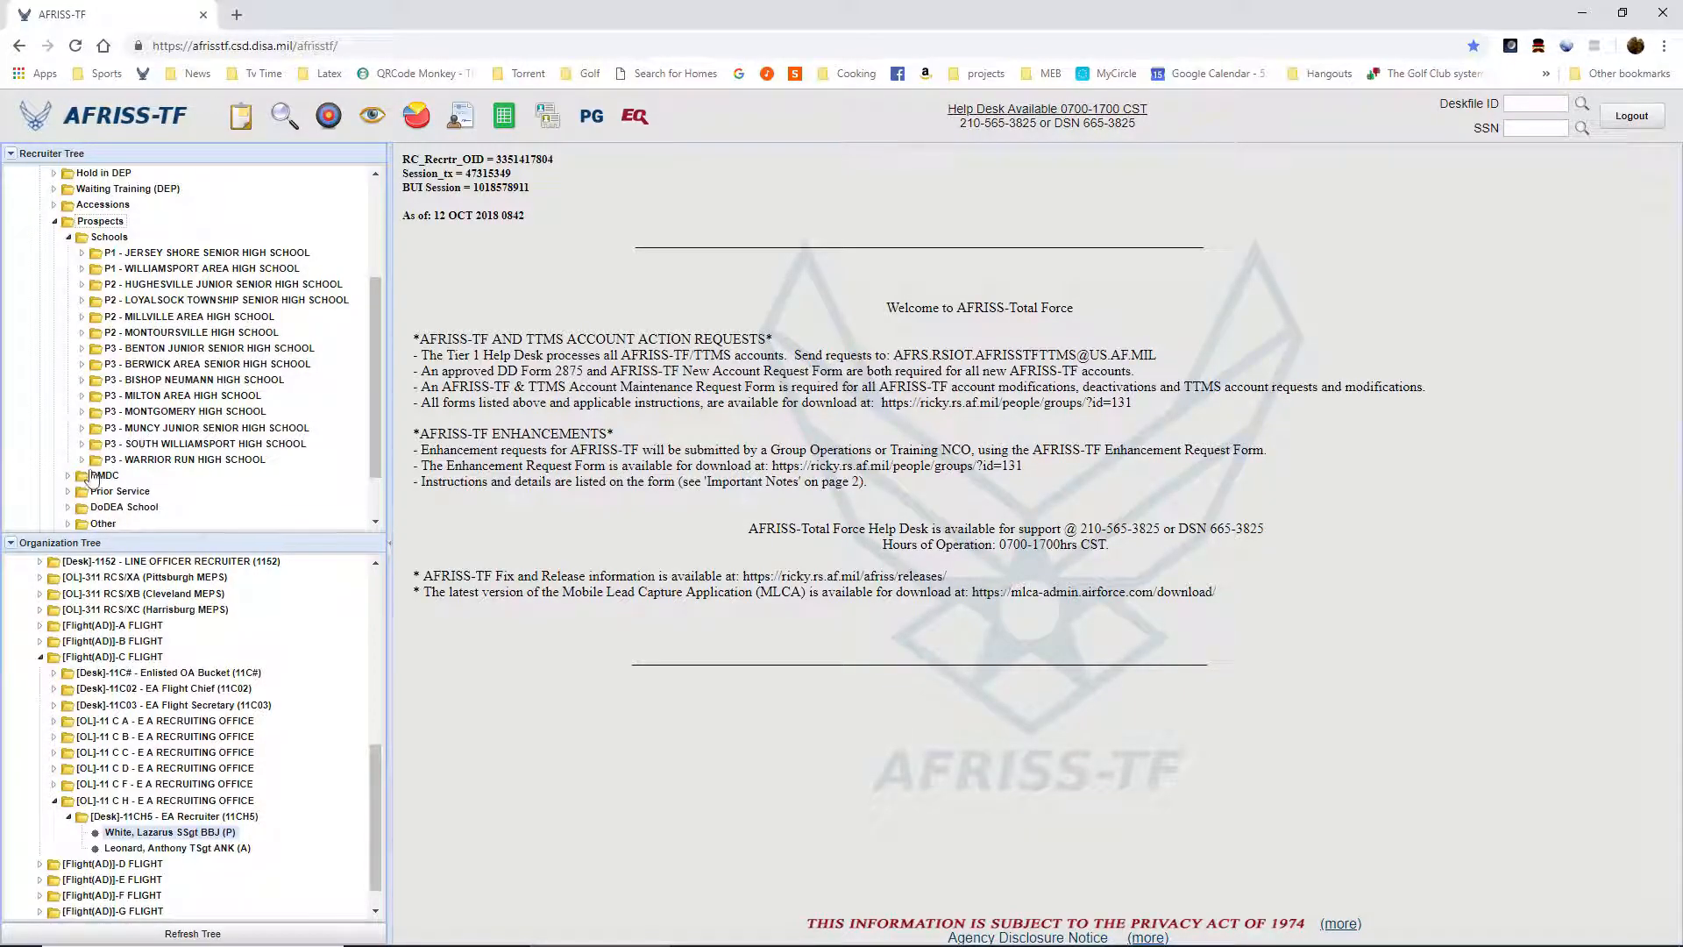
left_click(82, 444)
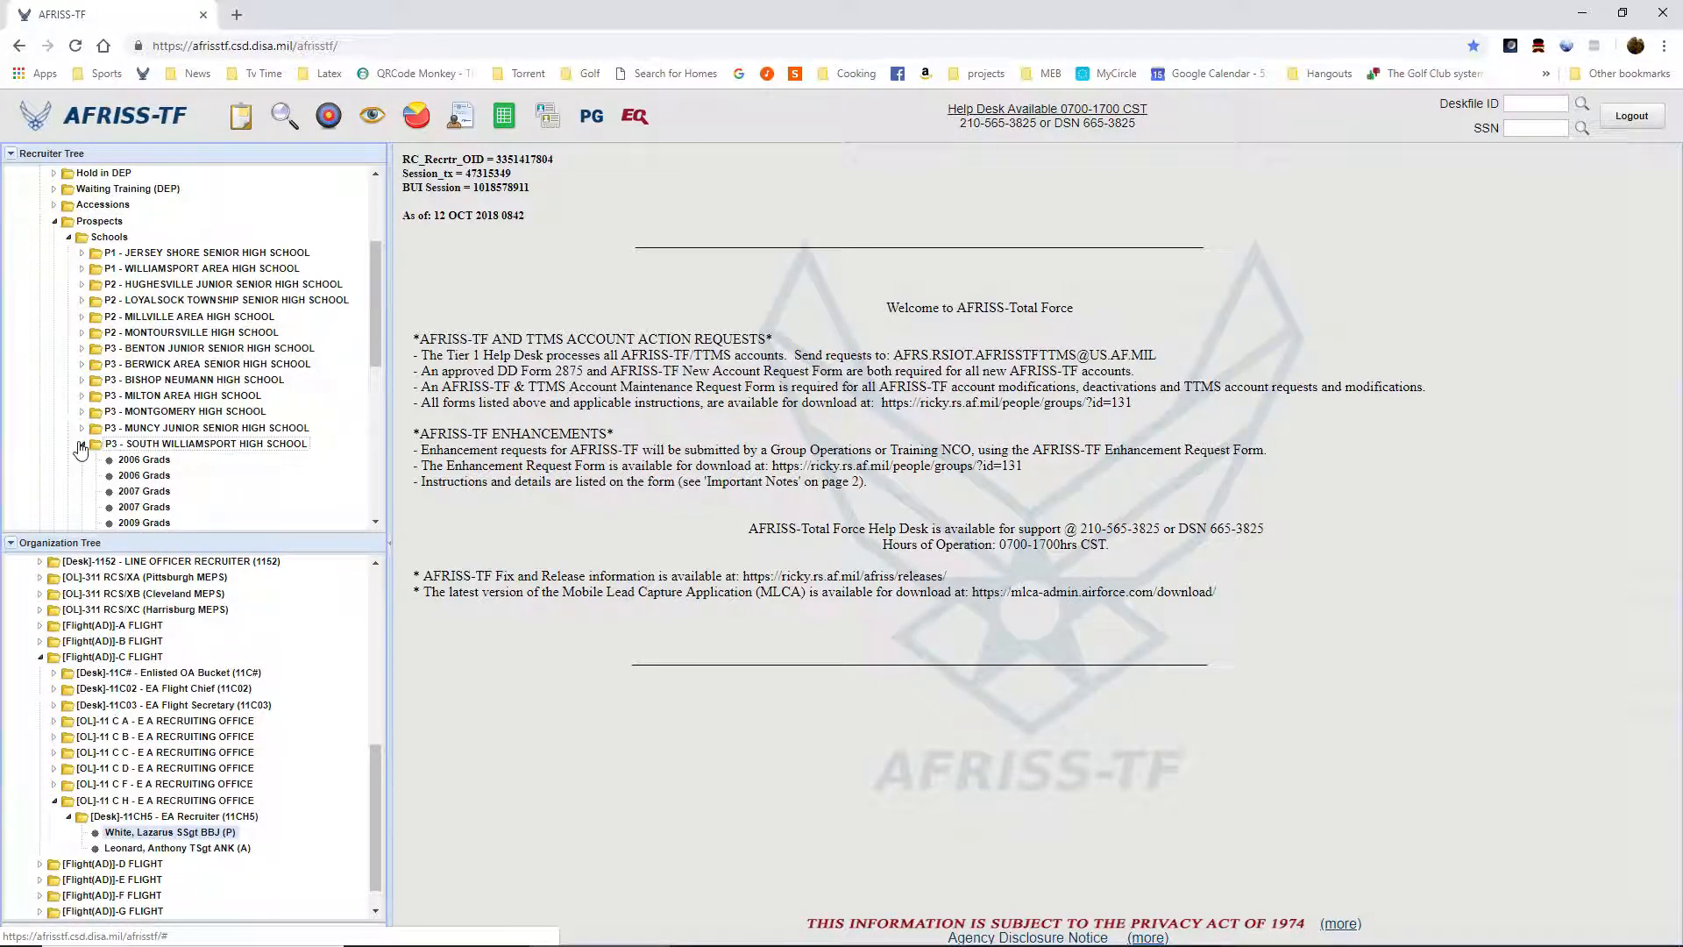
- Open the Upload Prospect List form for South Williamsport High School
scroll(128, 455, "down", 5)
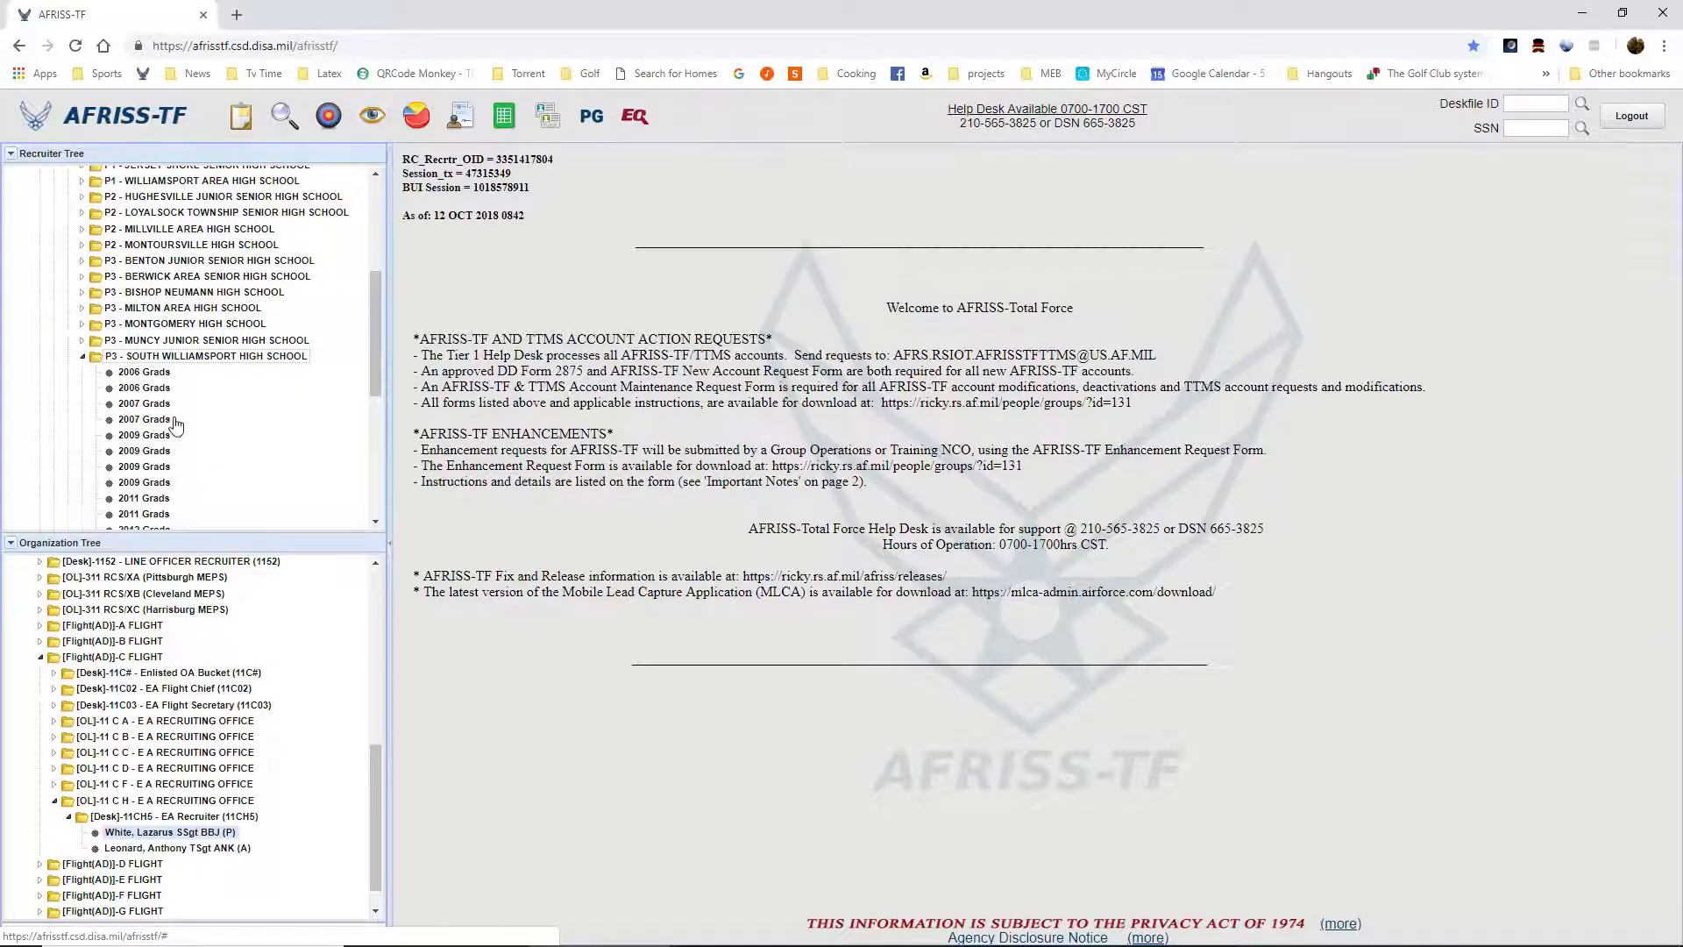
scroll(181, 415, "up", 3)
scroll(167, 423, "down", 3)
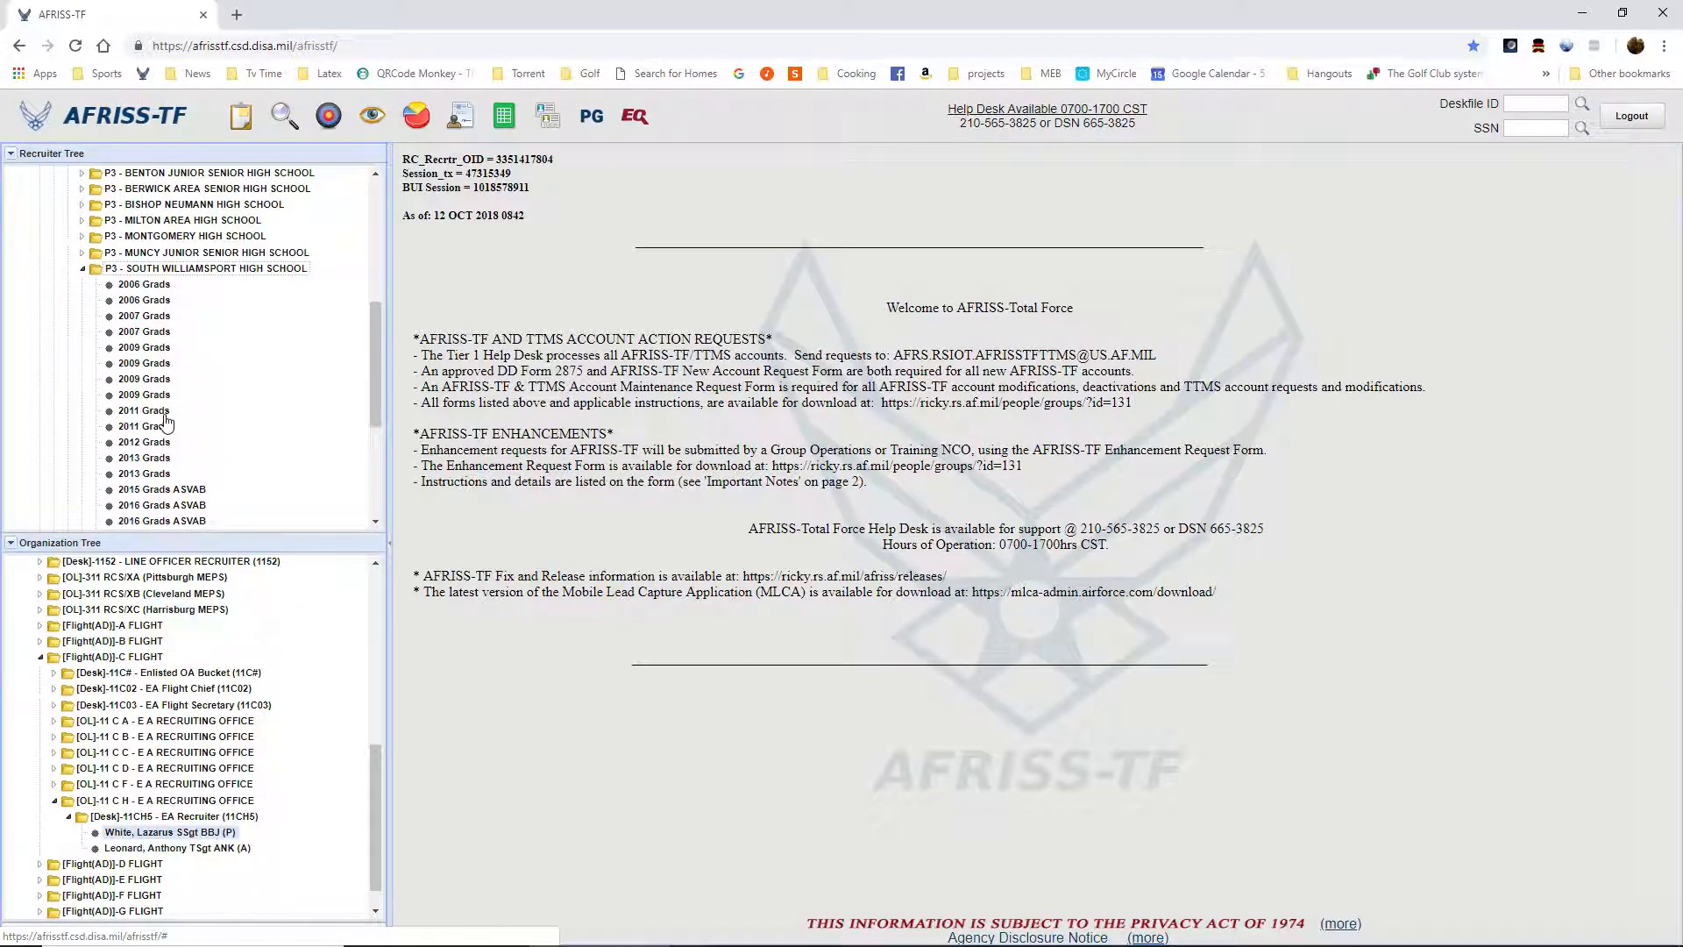
scroll(167, 422, "up", 2)
scroll(167, 423, "down", 1)
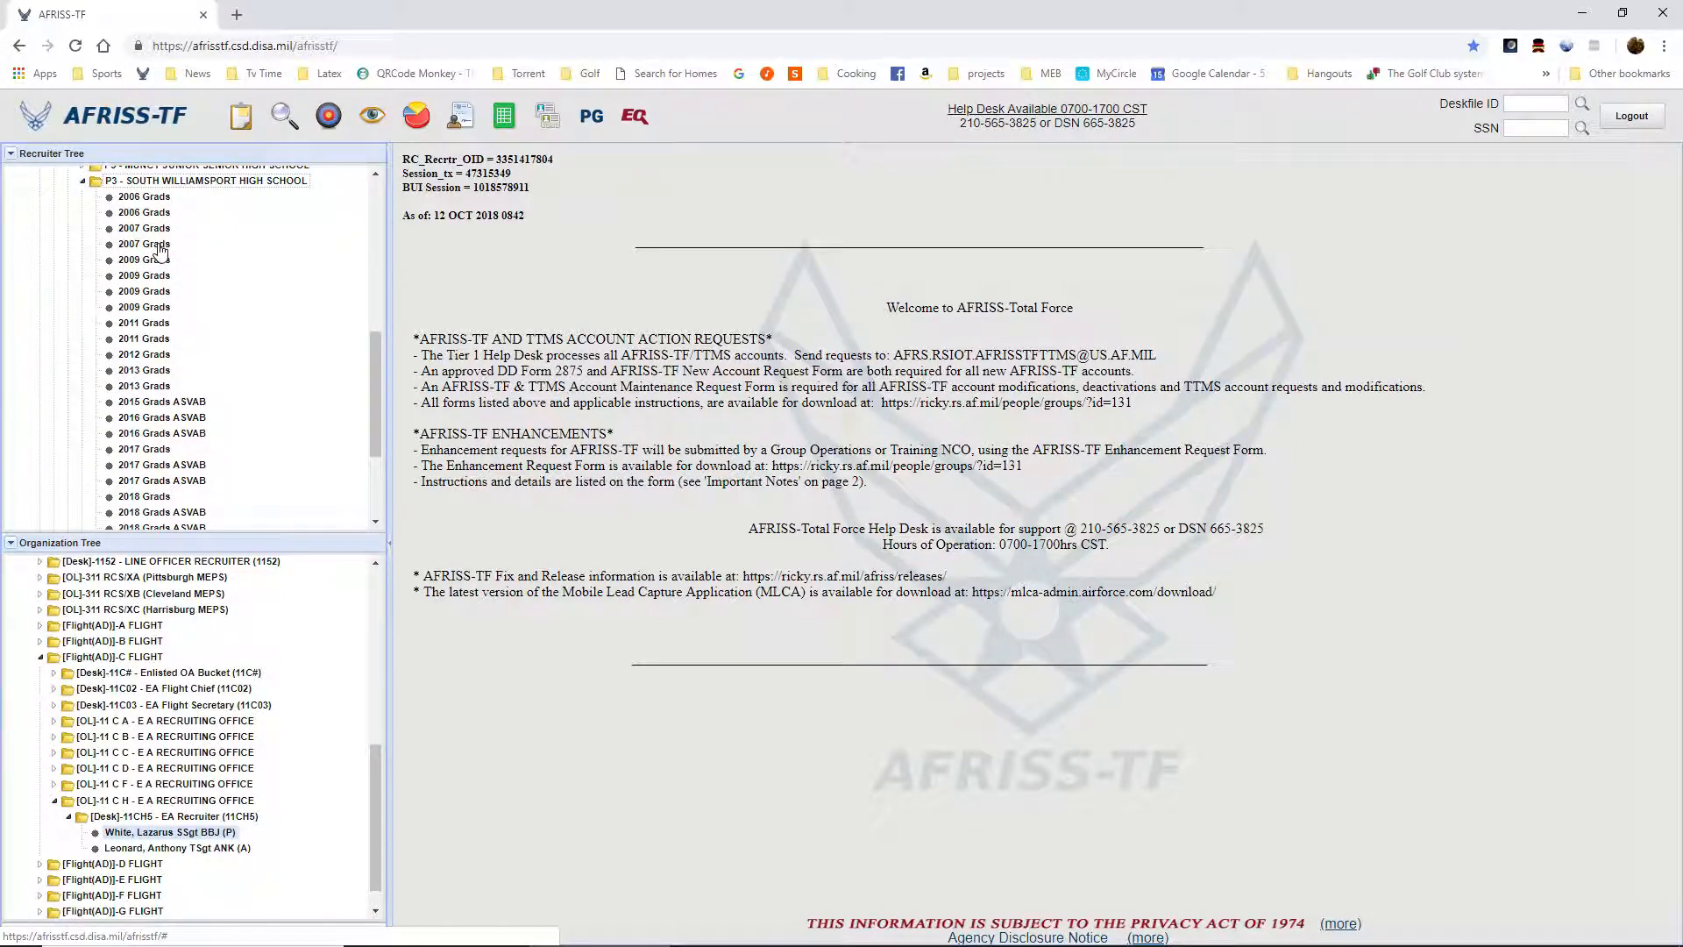
scroll(175, 299, "down", 1)
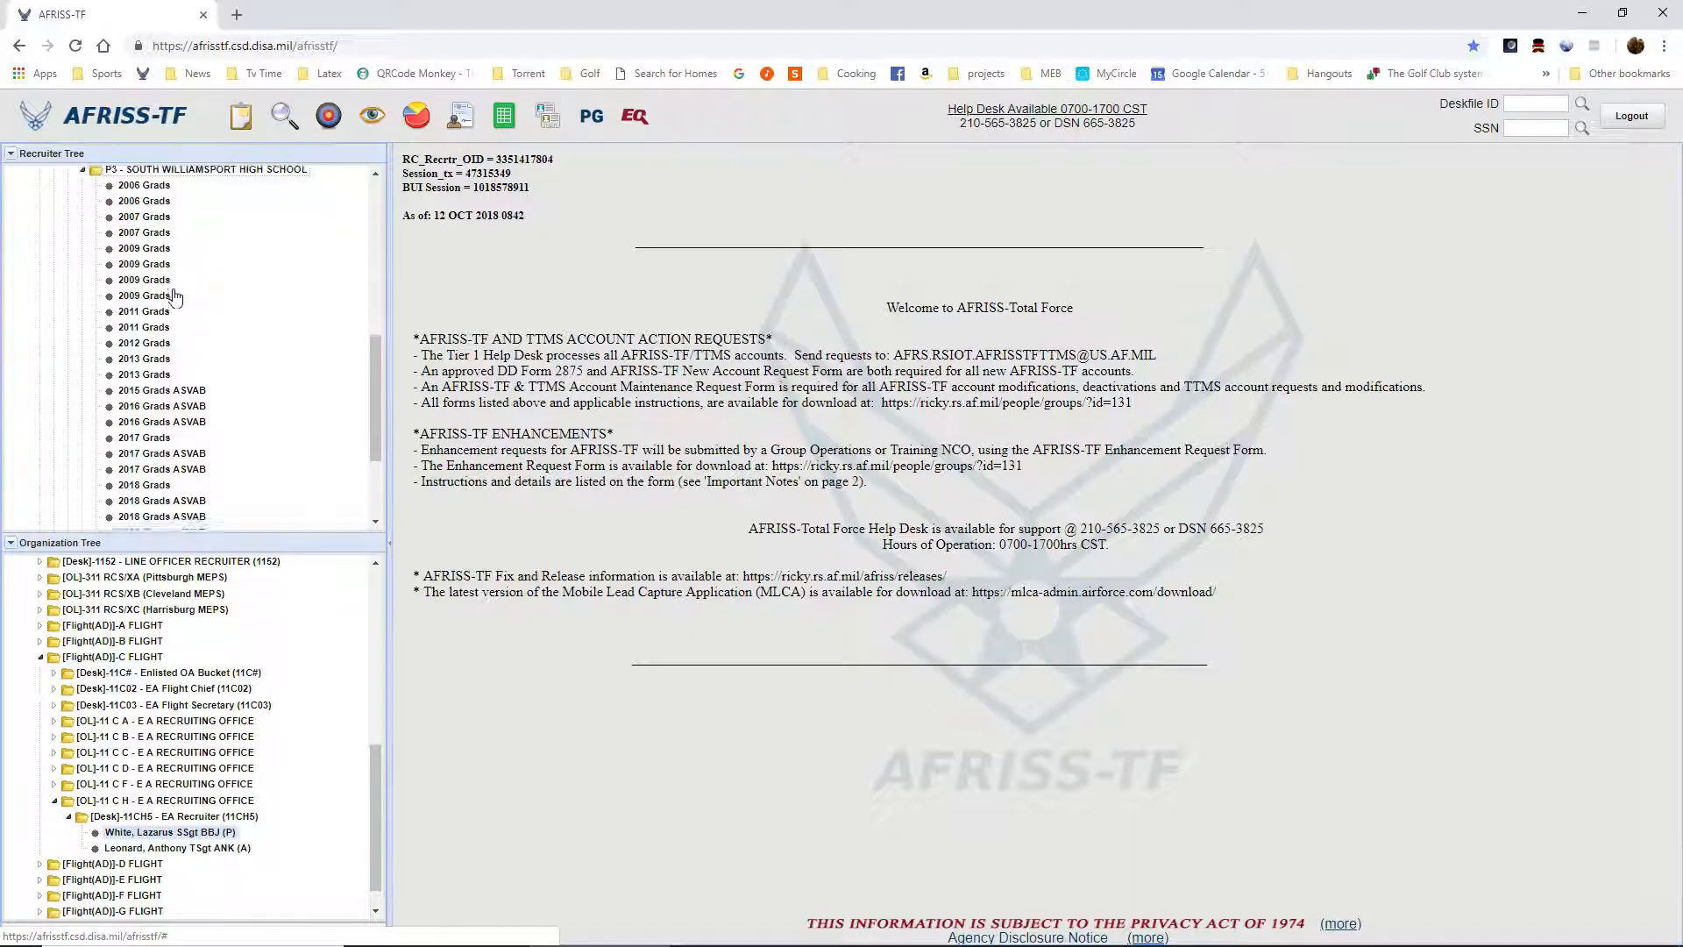
scroll(175, 298, "up", 2)
scroll(175, 302, "down", 1)
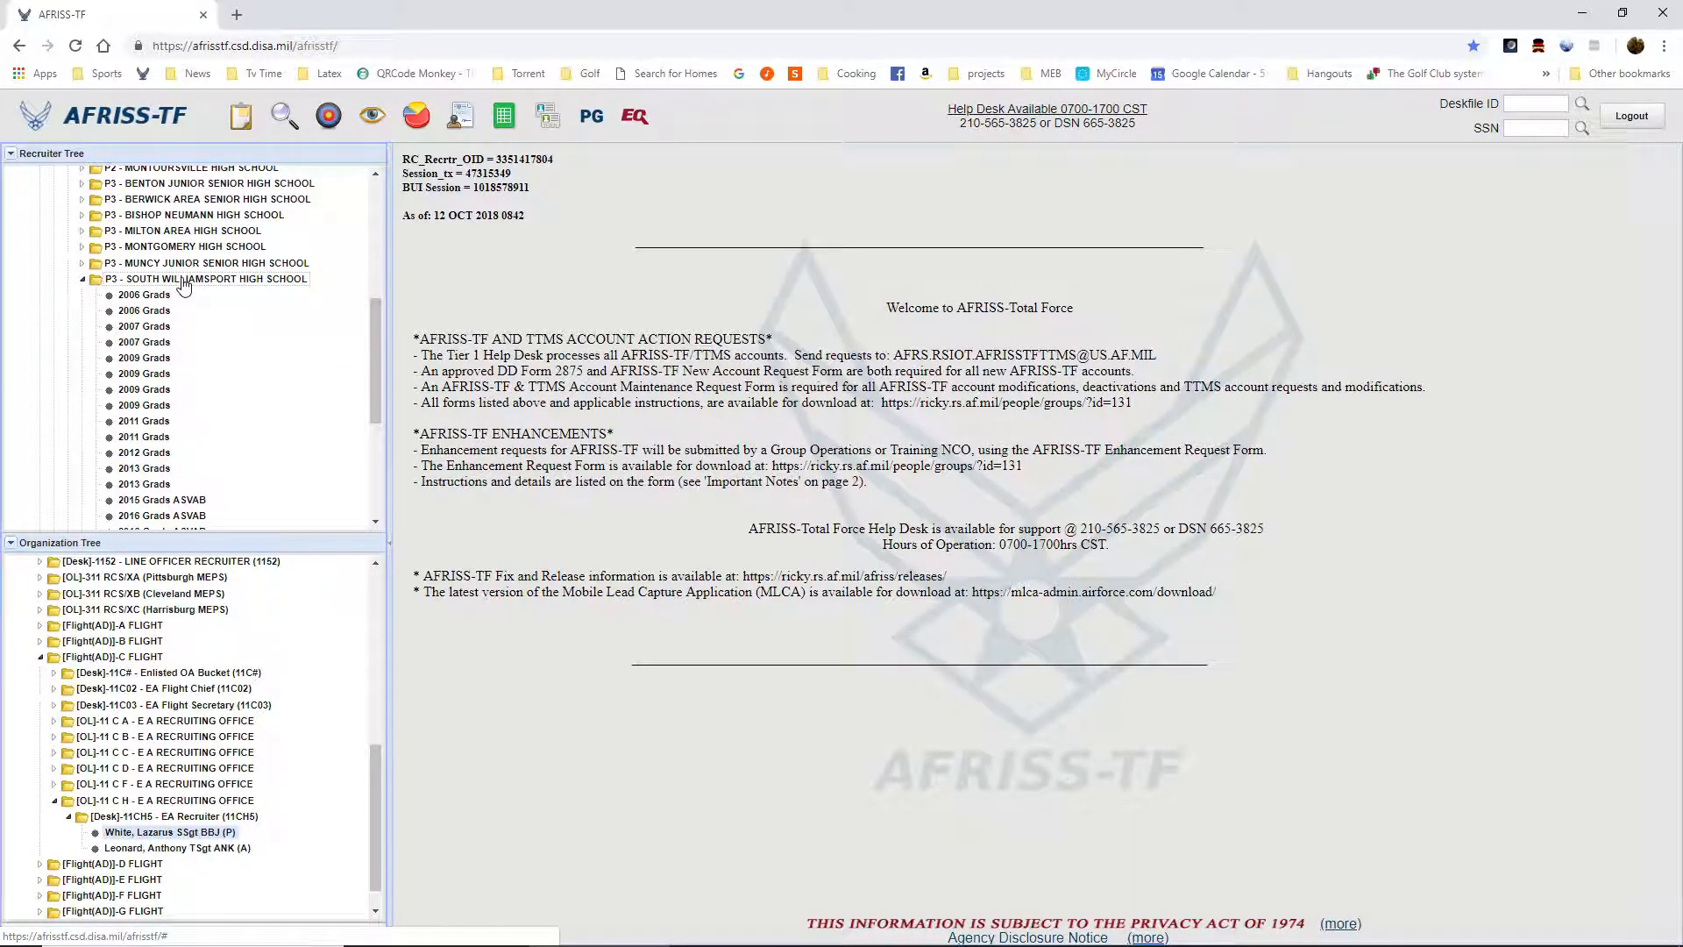
right_click(184, 282)
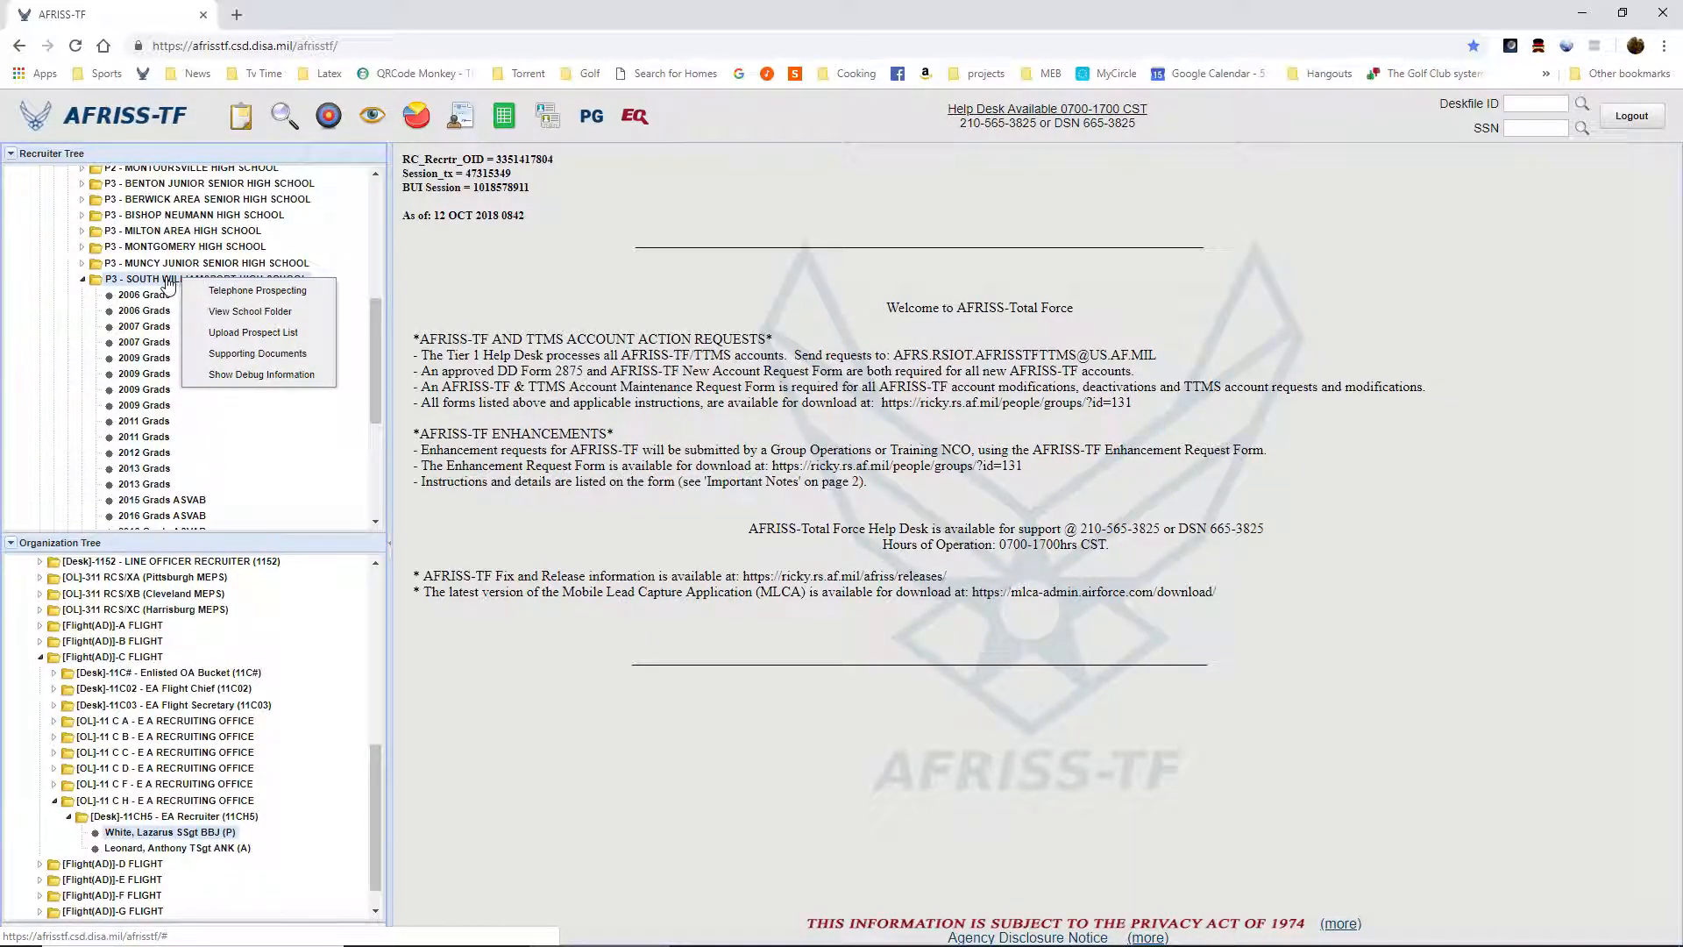
left_click(252, 334)
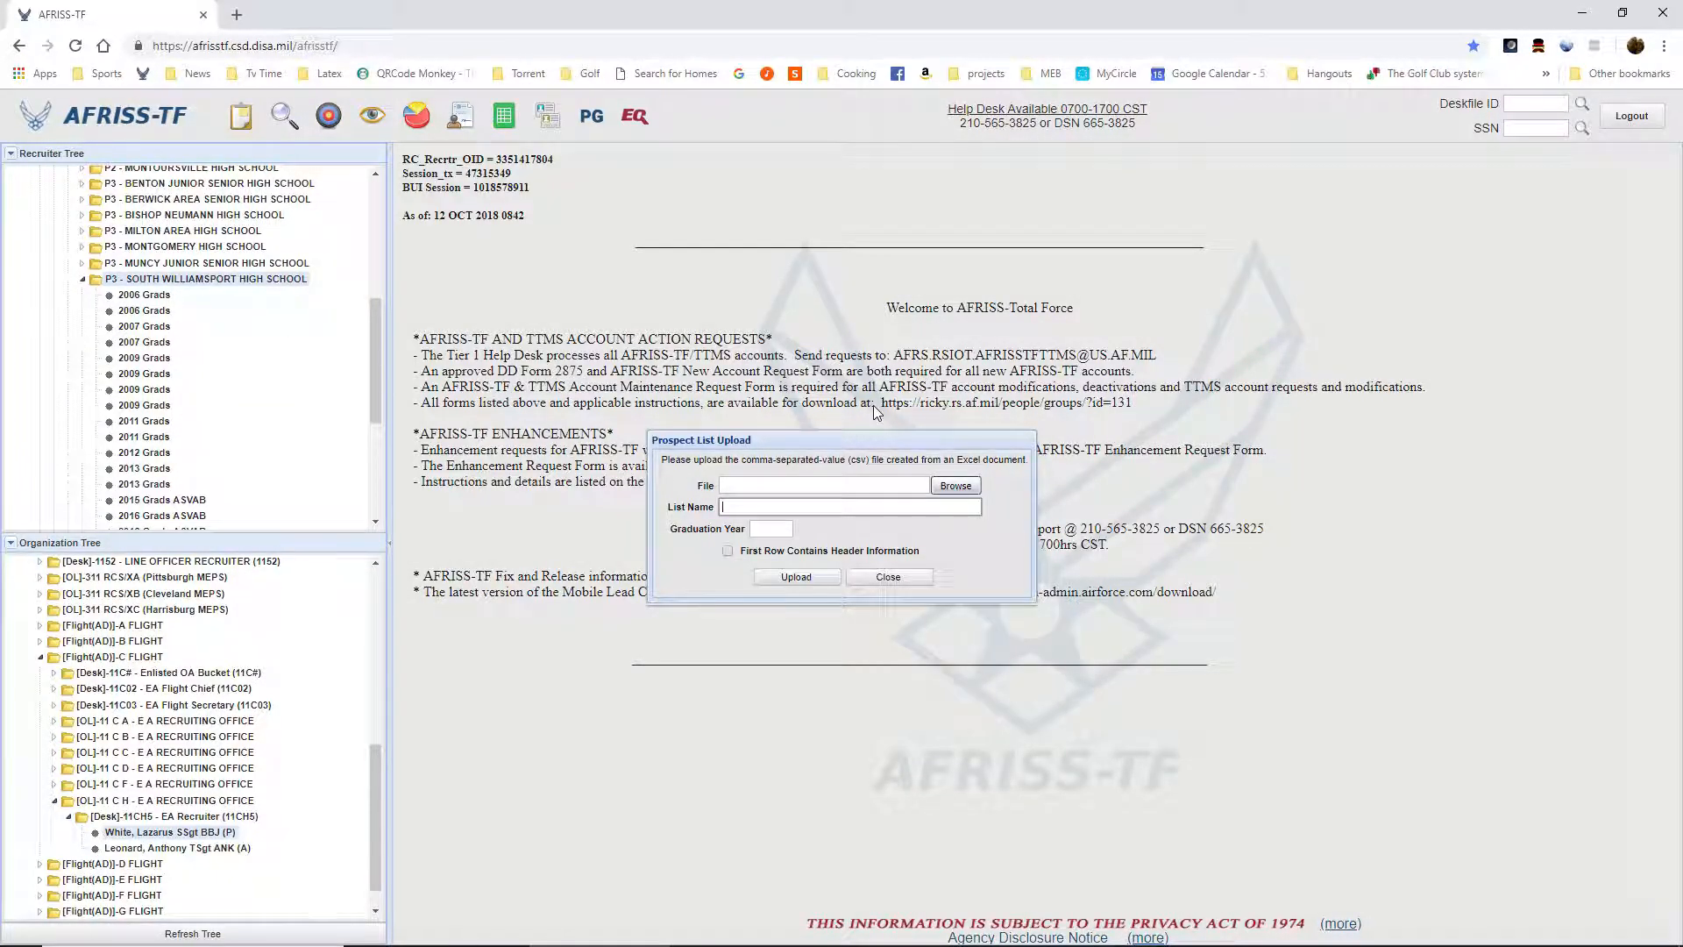
- Choose the "S. Williamsport graduate 2018 CSV" file from the Upload SL AFRISS folder in Chunk Training as the upload file
left_click(970, 490)
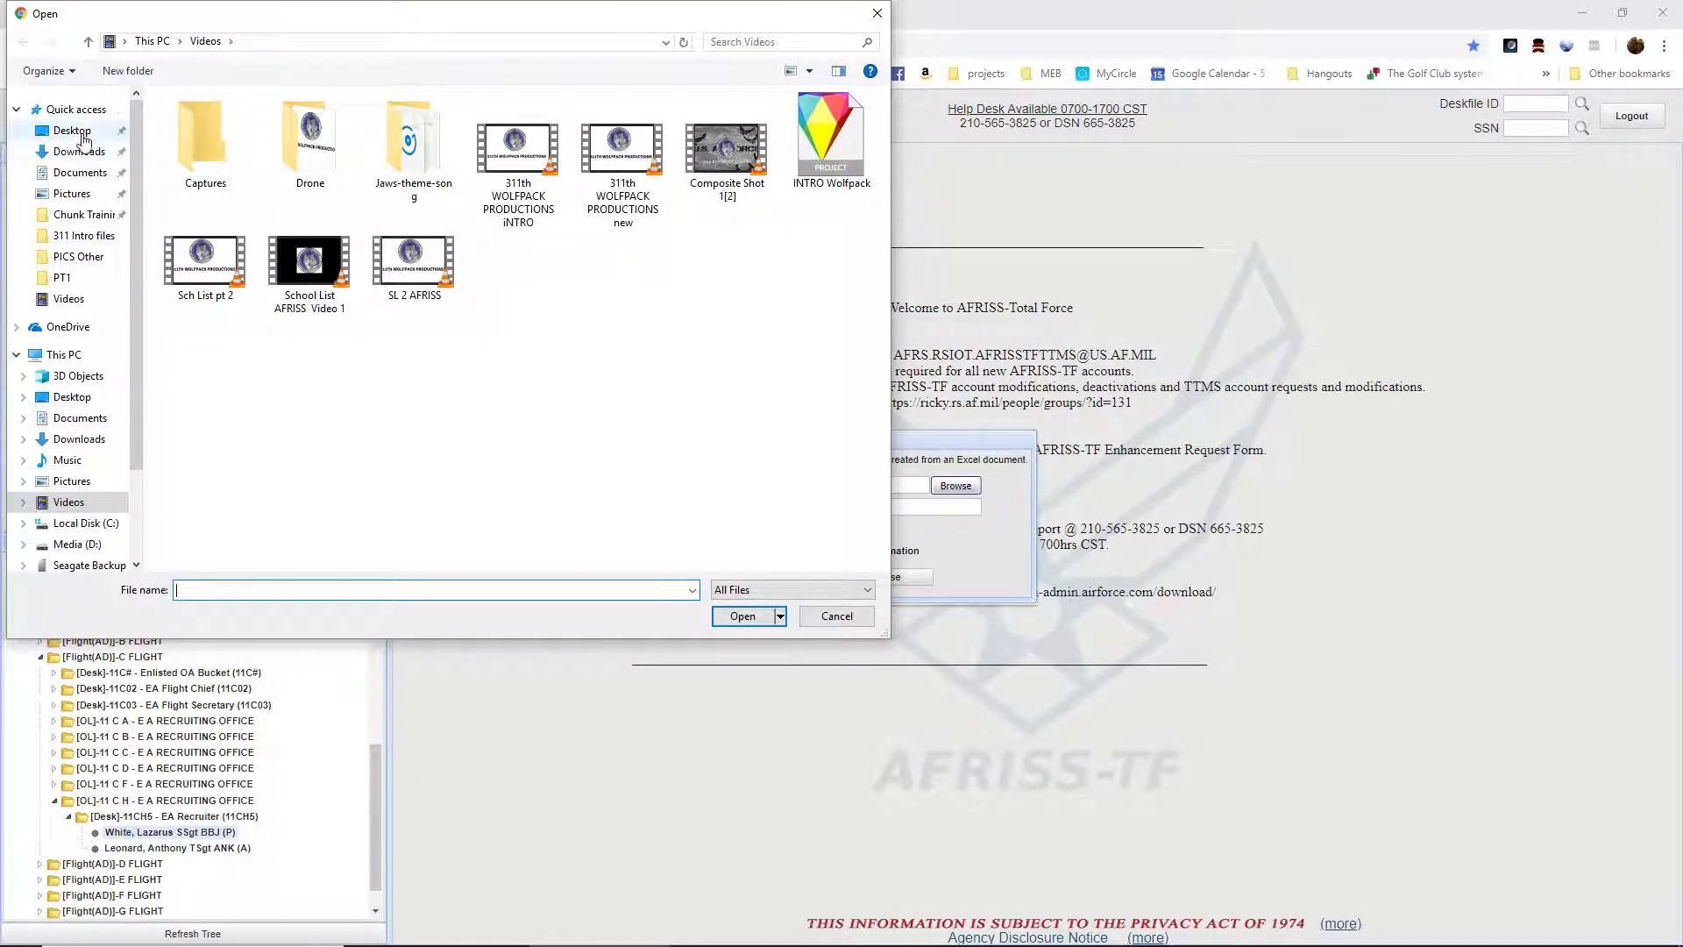
left_click(85, 215)
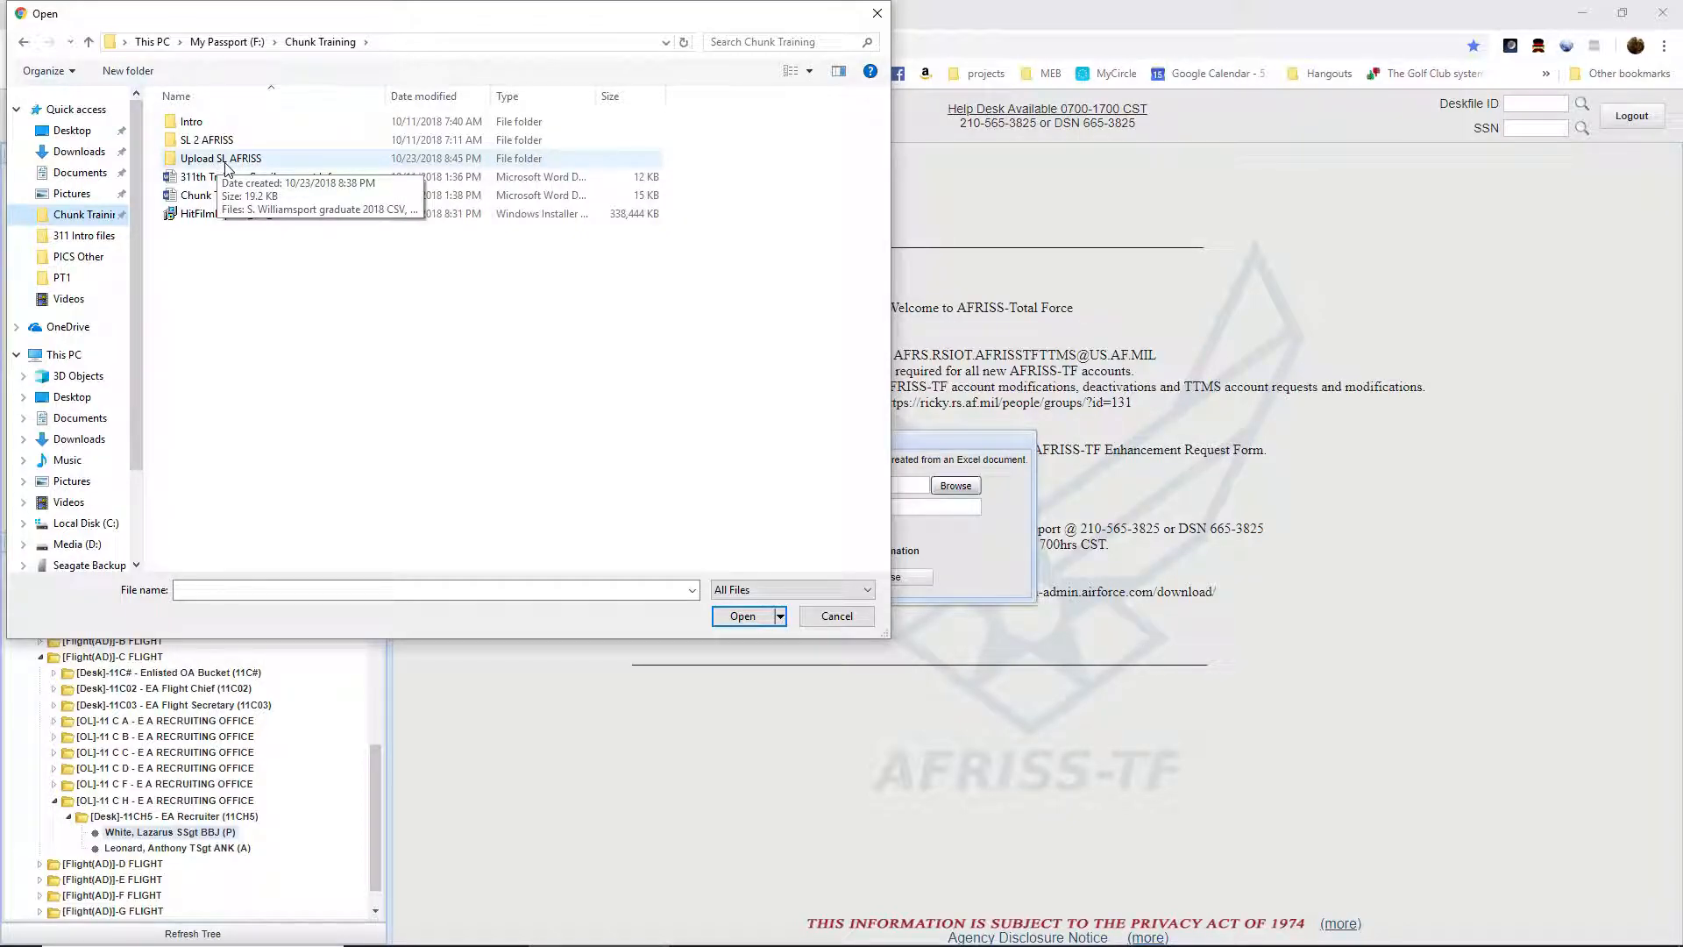
double_click(226, 159)
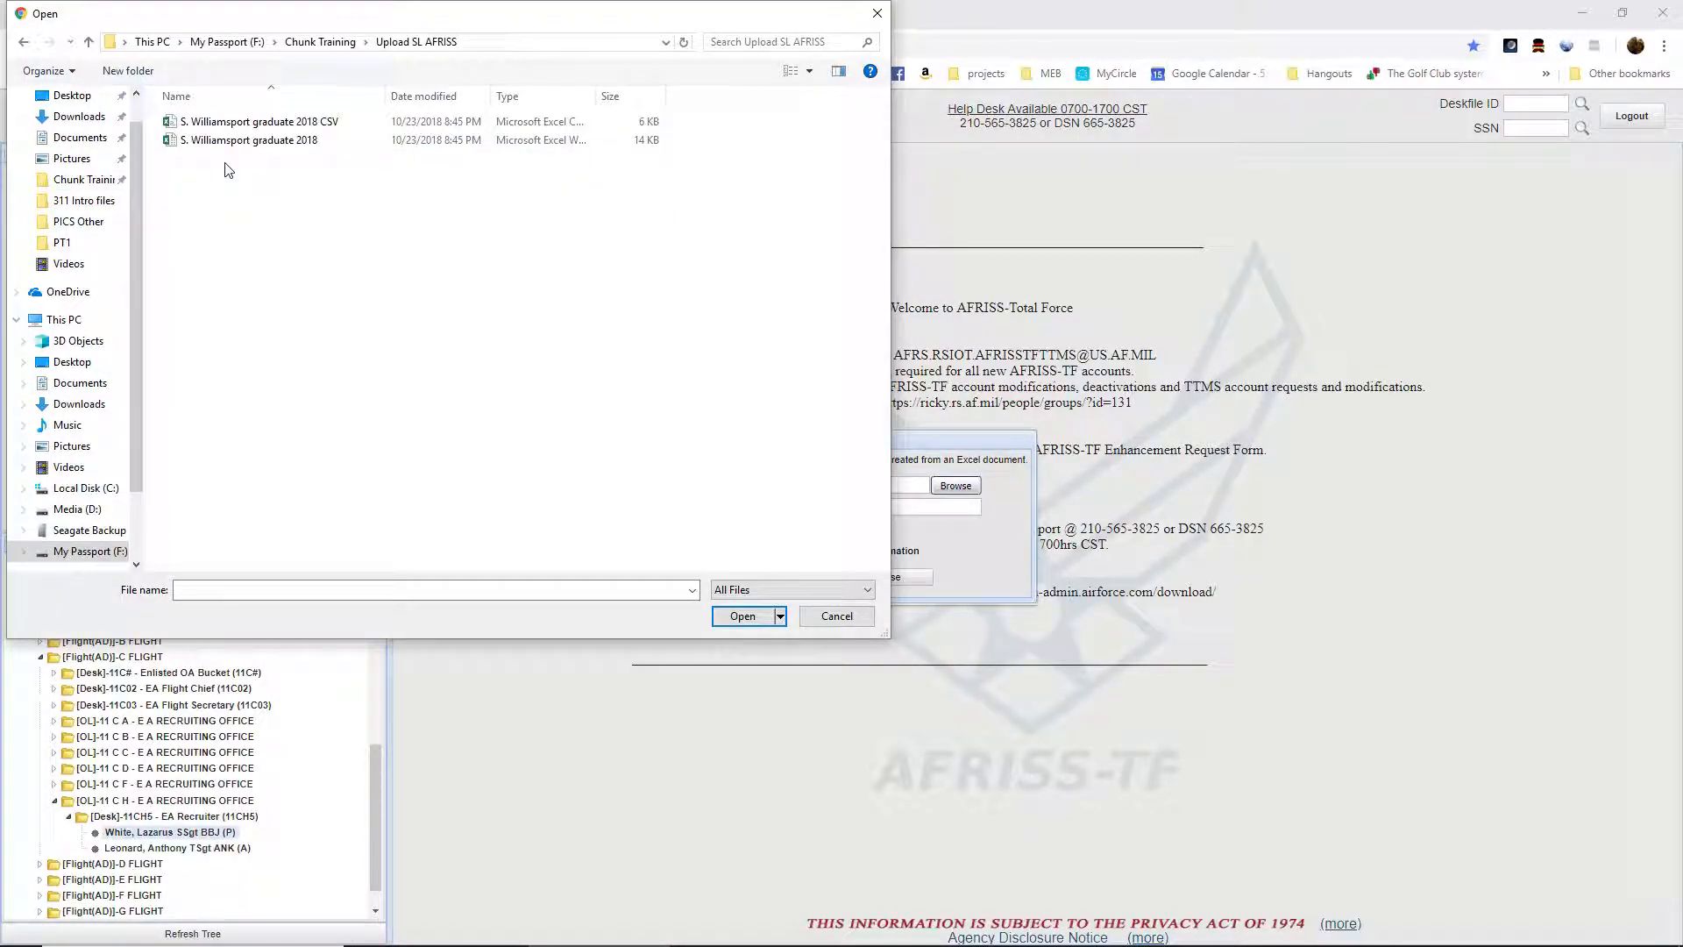
left_click(326, 123)
left_click(749, 617)
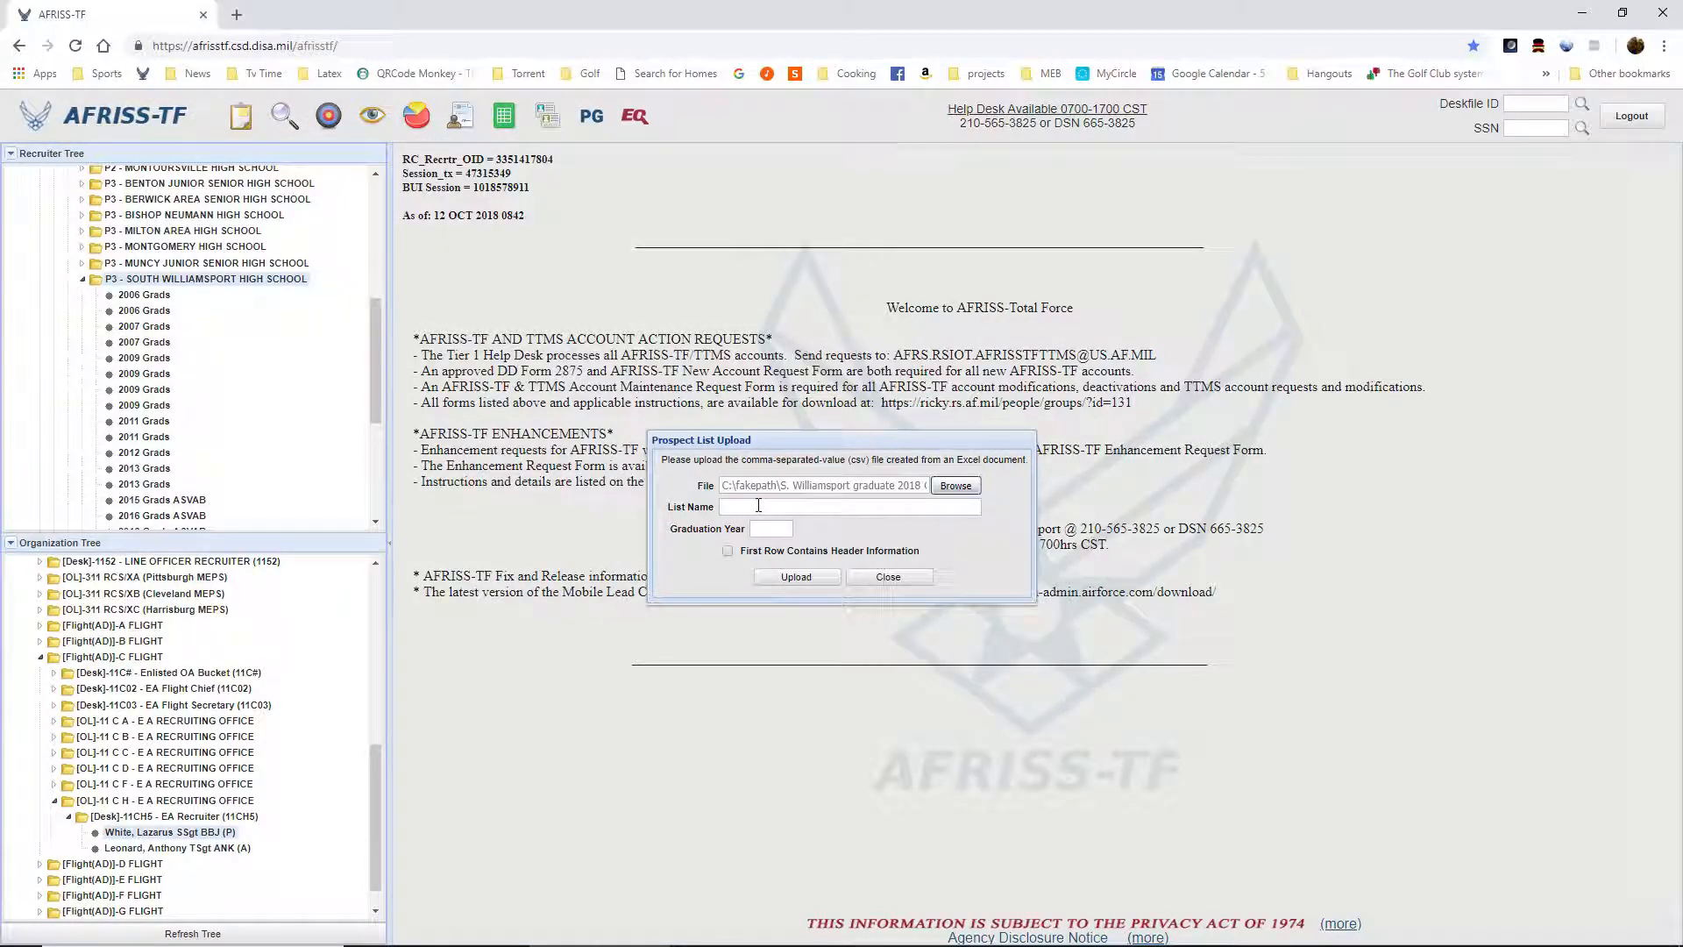
- Mark the first row as header information, name the list "Williamsport HS FY18" with graduation year 2019, and upload it
left_click(758, 505)
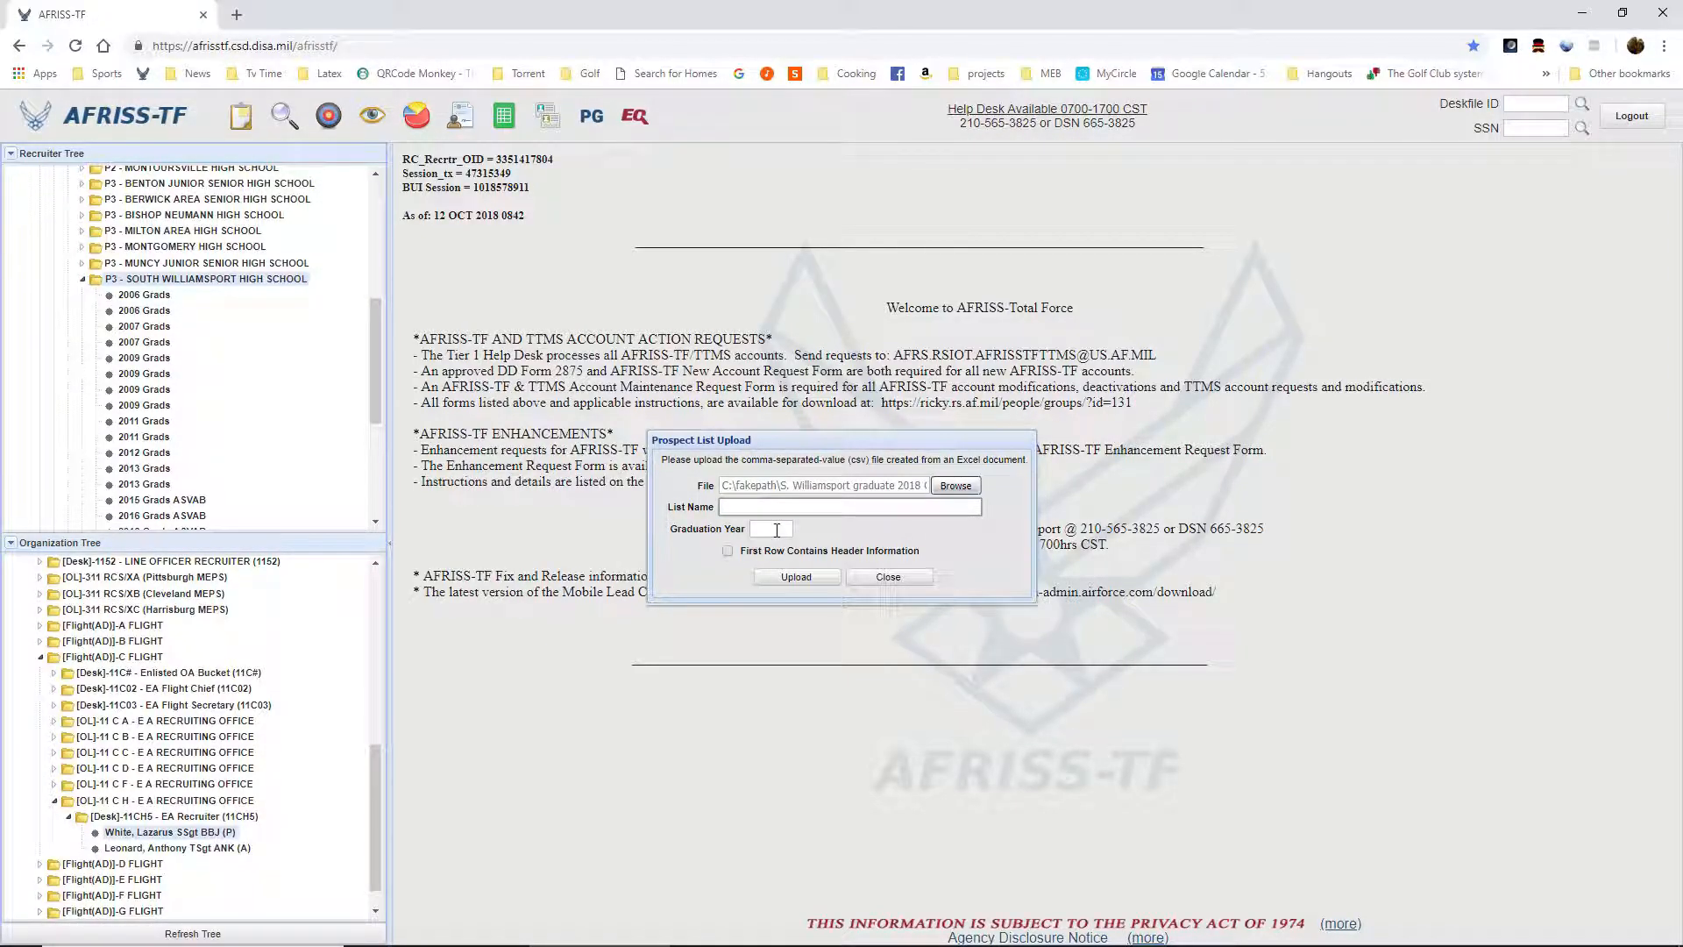
left_click(727, 552)
mouse_move(693, 944)
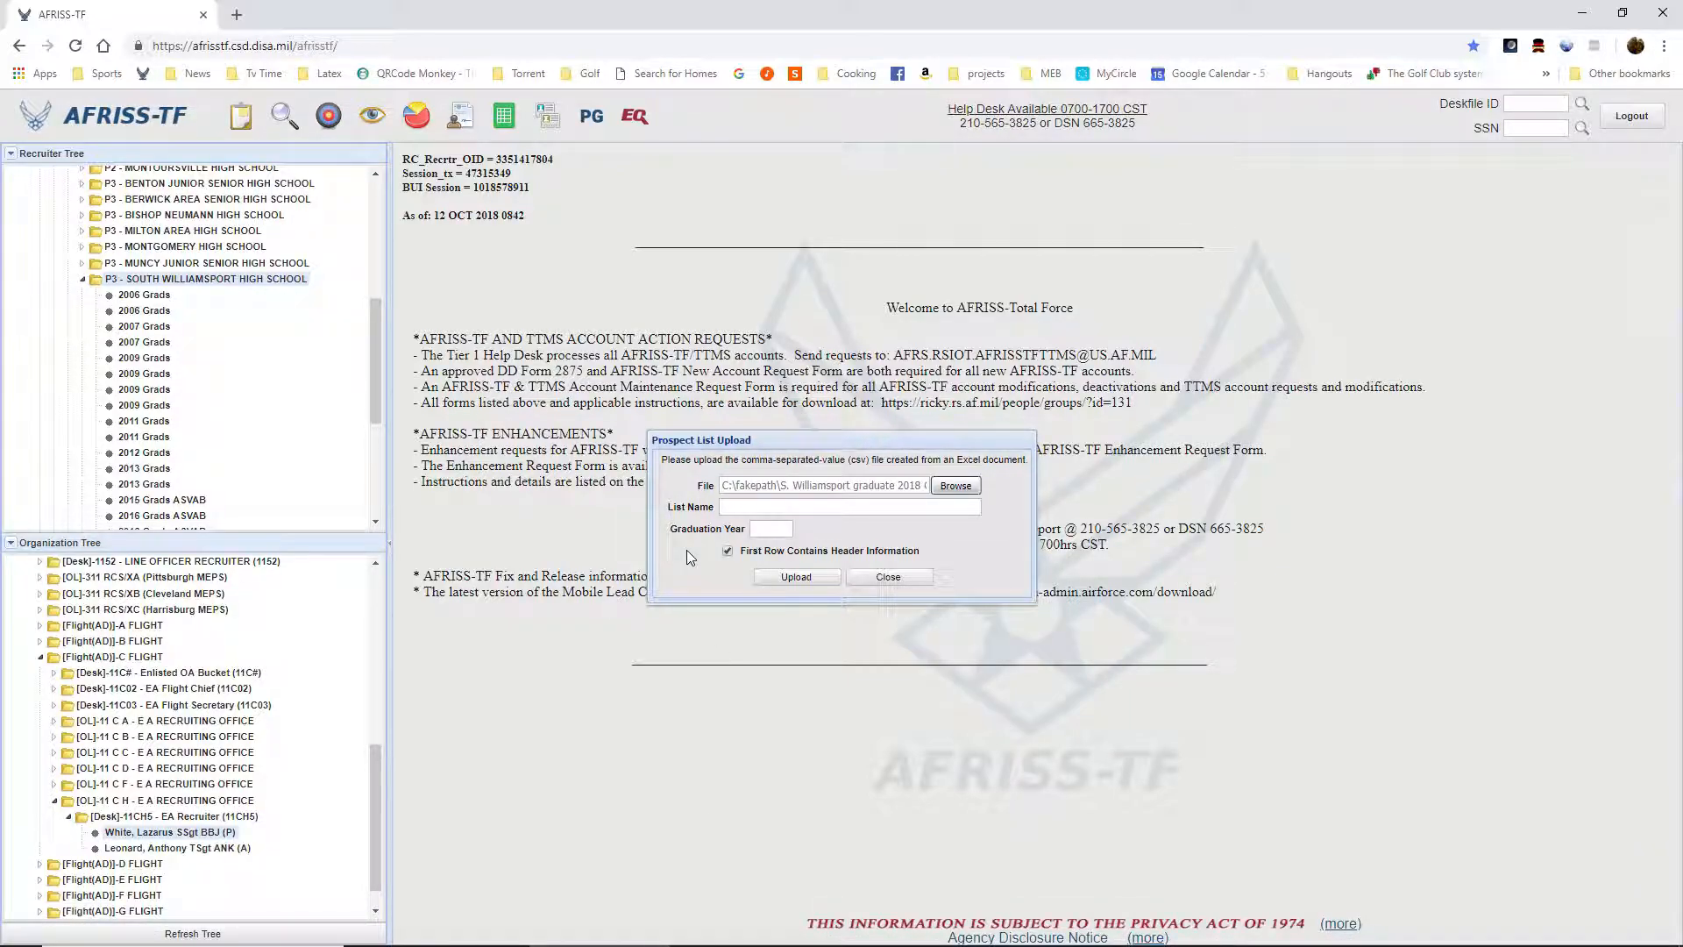
left_click(777, 507)
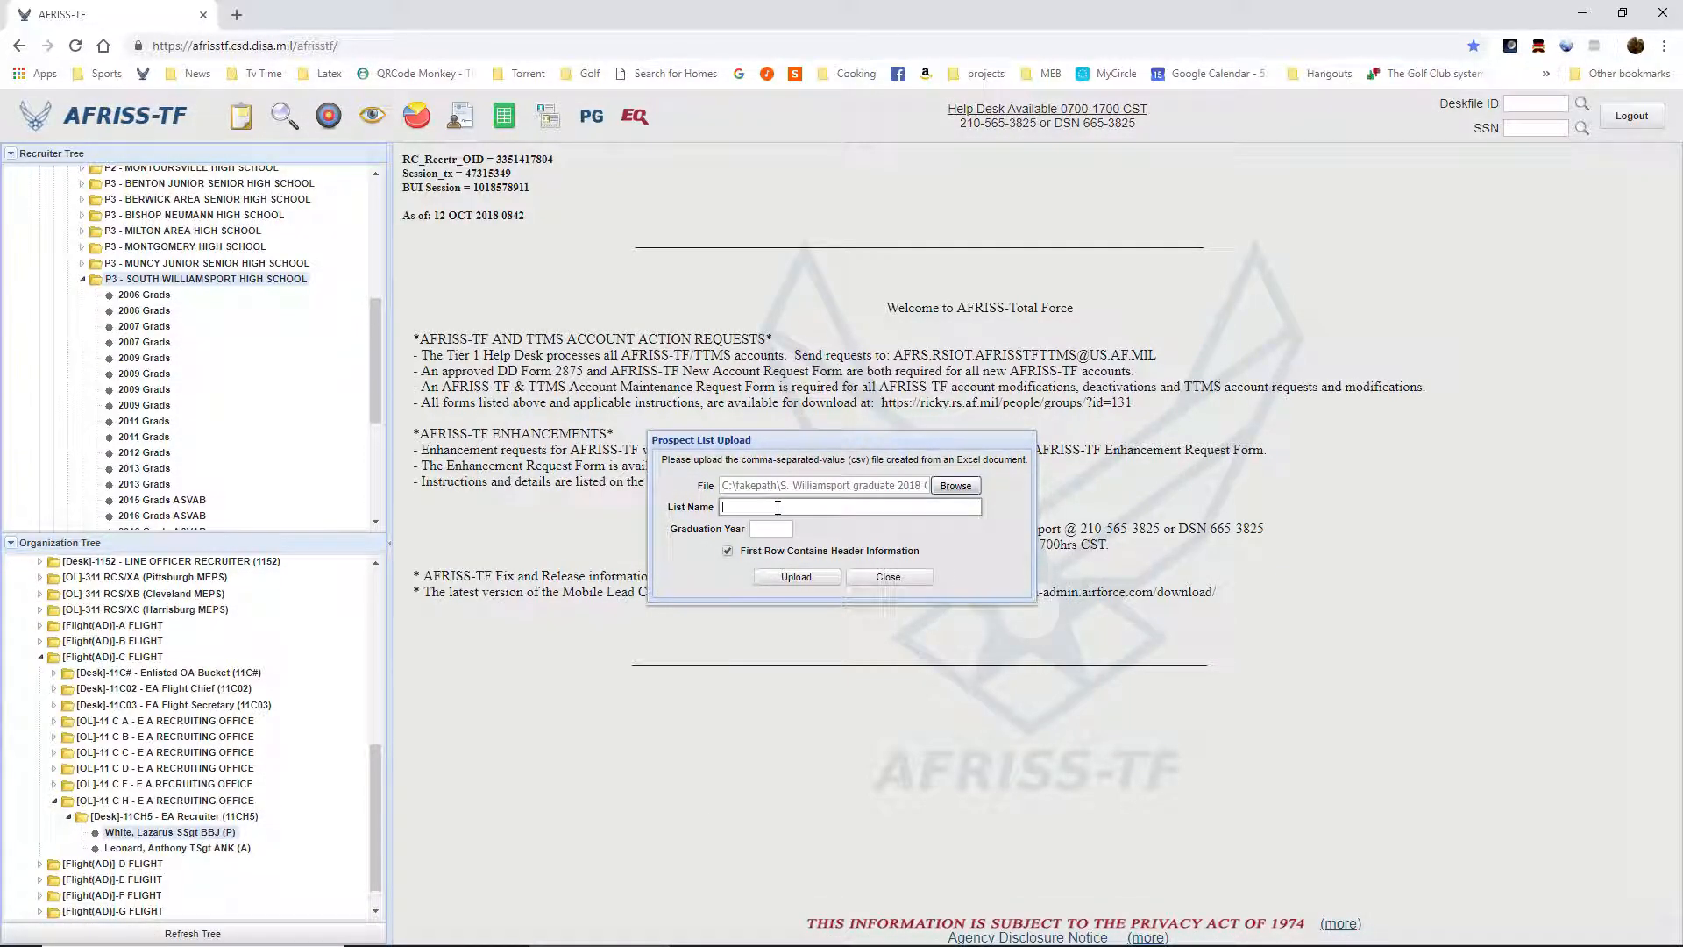
type("Williamsport HS FY18")
left_click(776, 522)
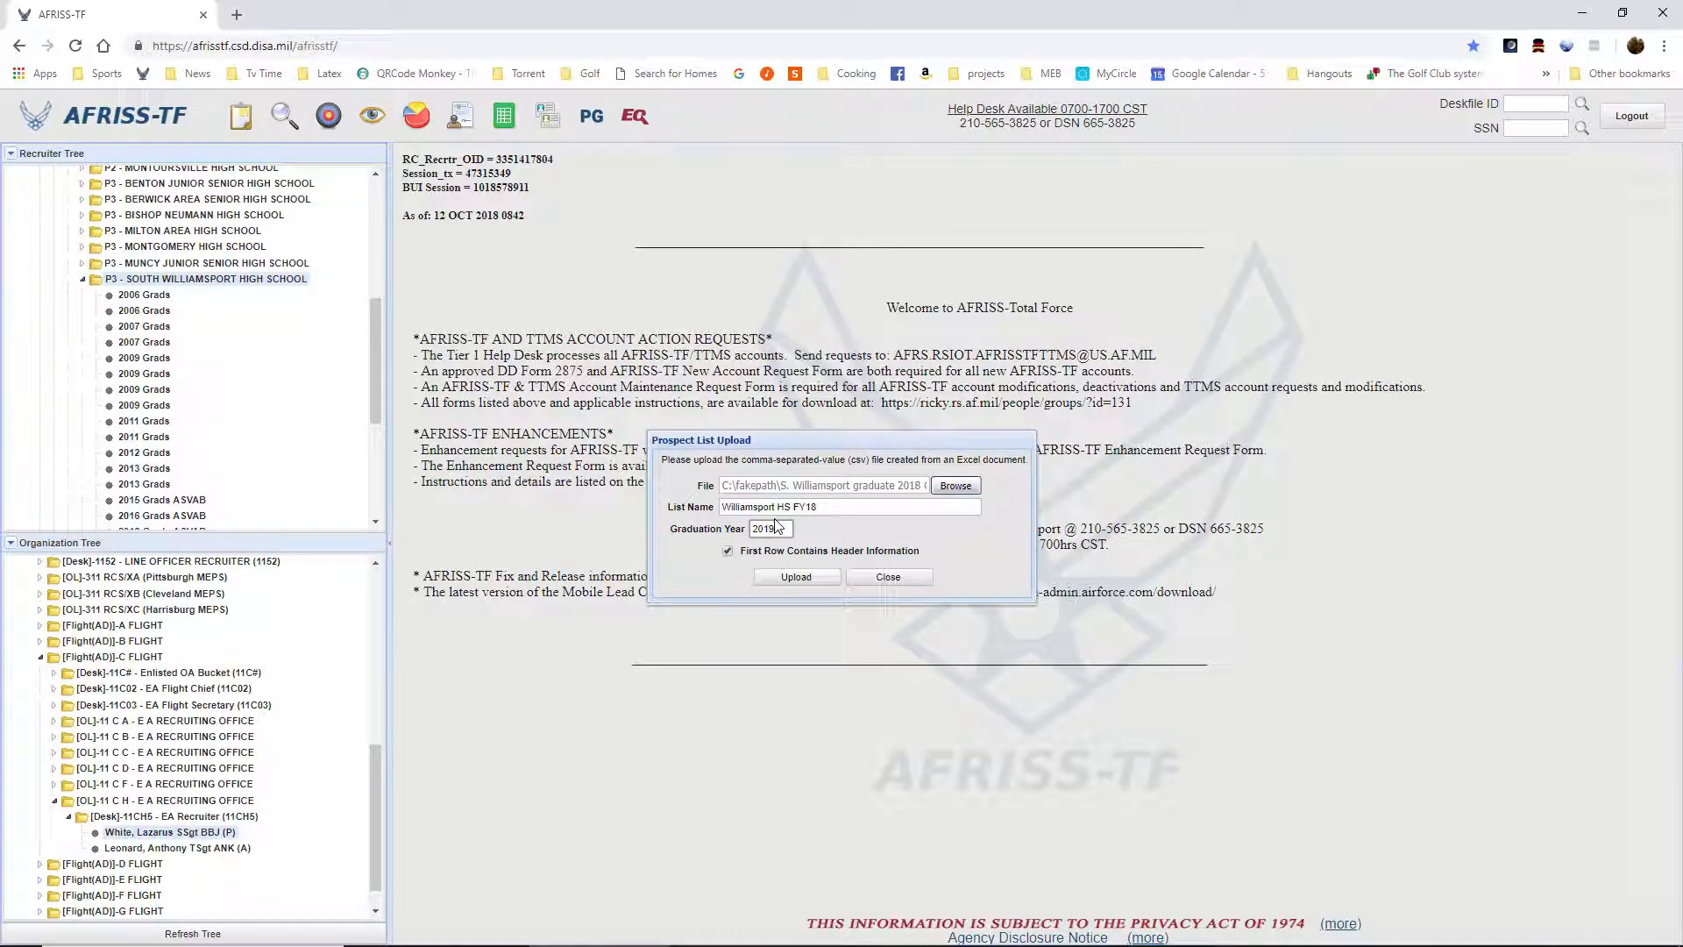
left_click(836, 505)
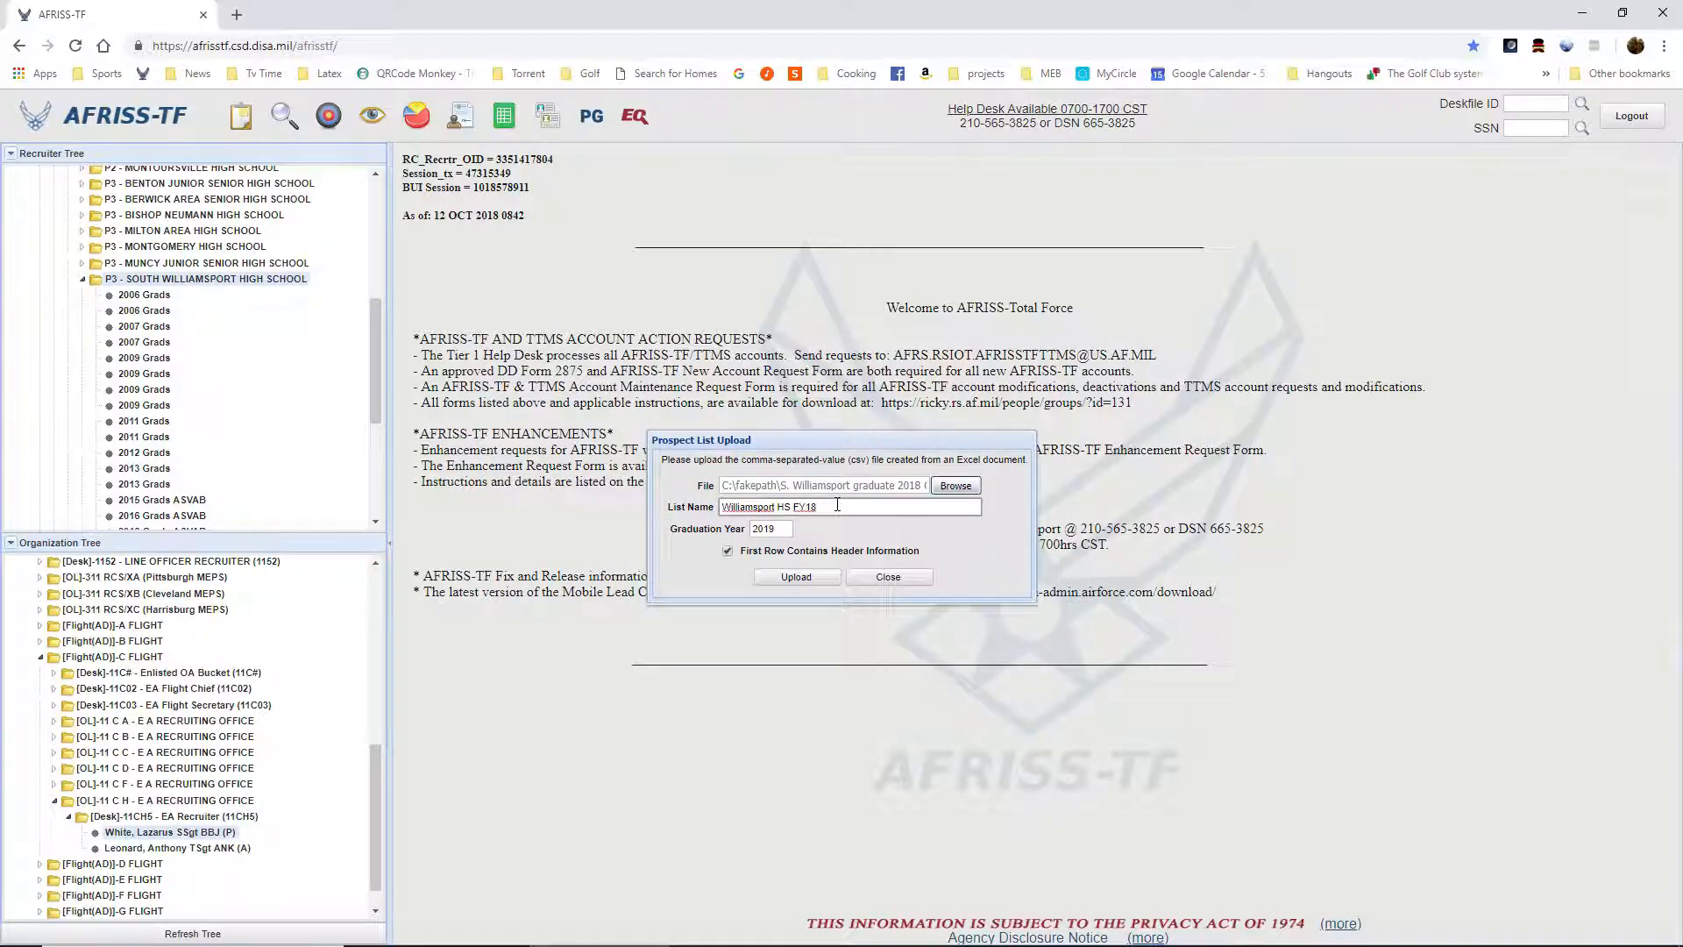
left_click(815, 576)
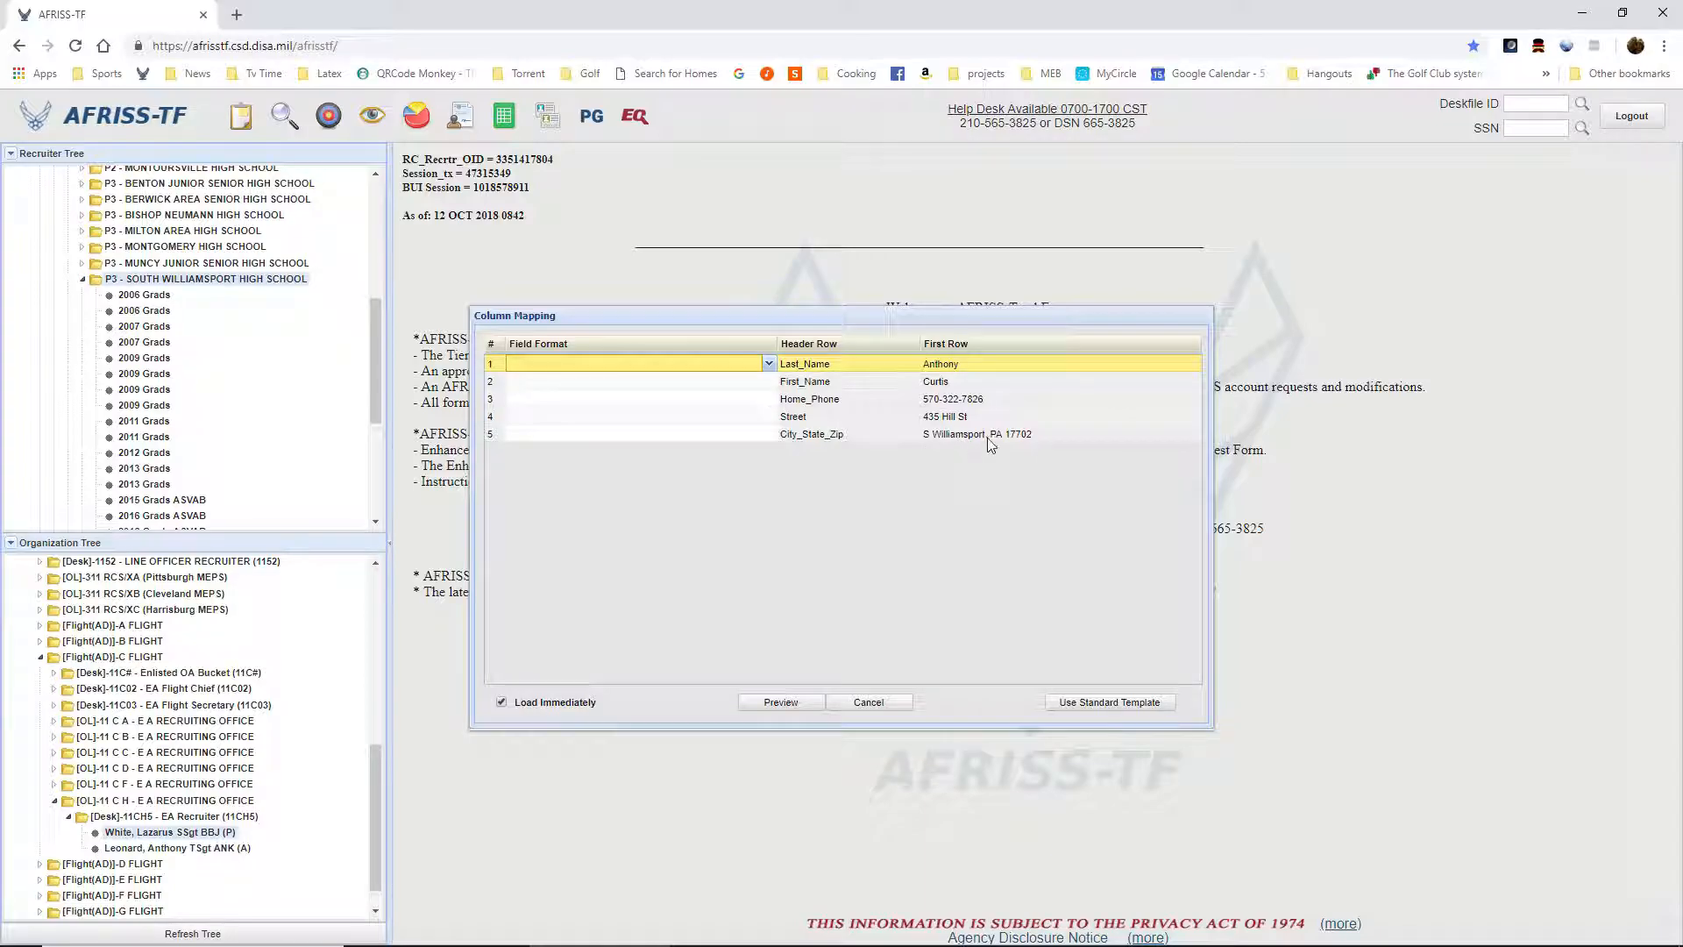
- Map the Last_Name column to the applicant's Last Name and the First_Name column to the applicant's First Name
left_click(769, 367)
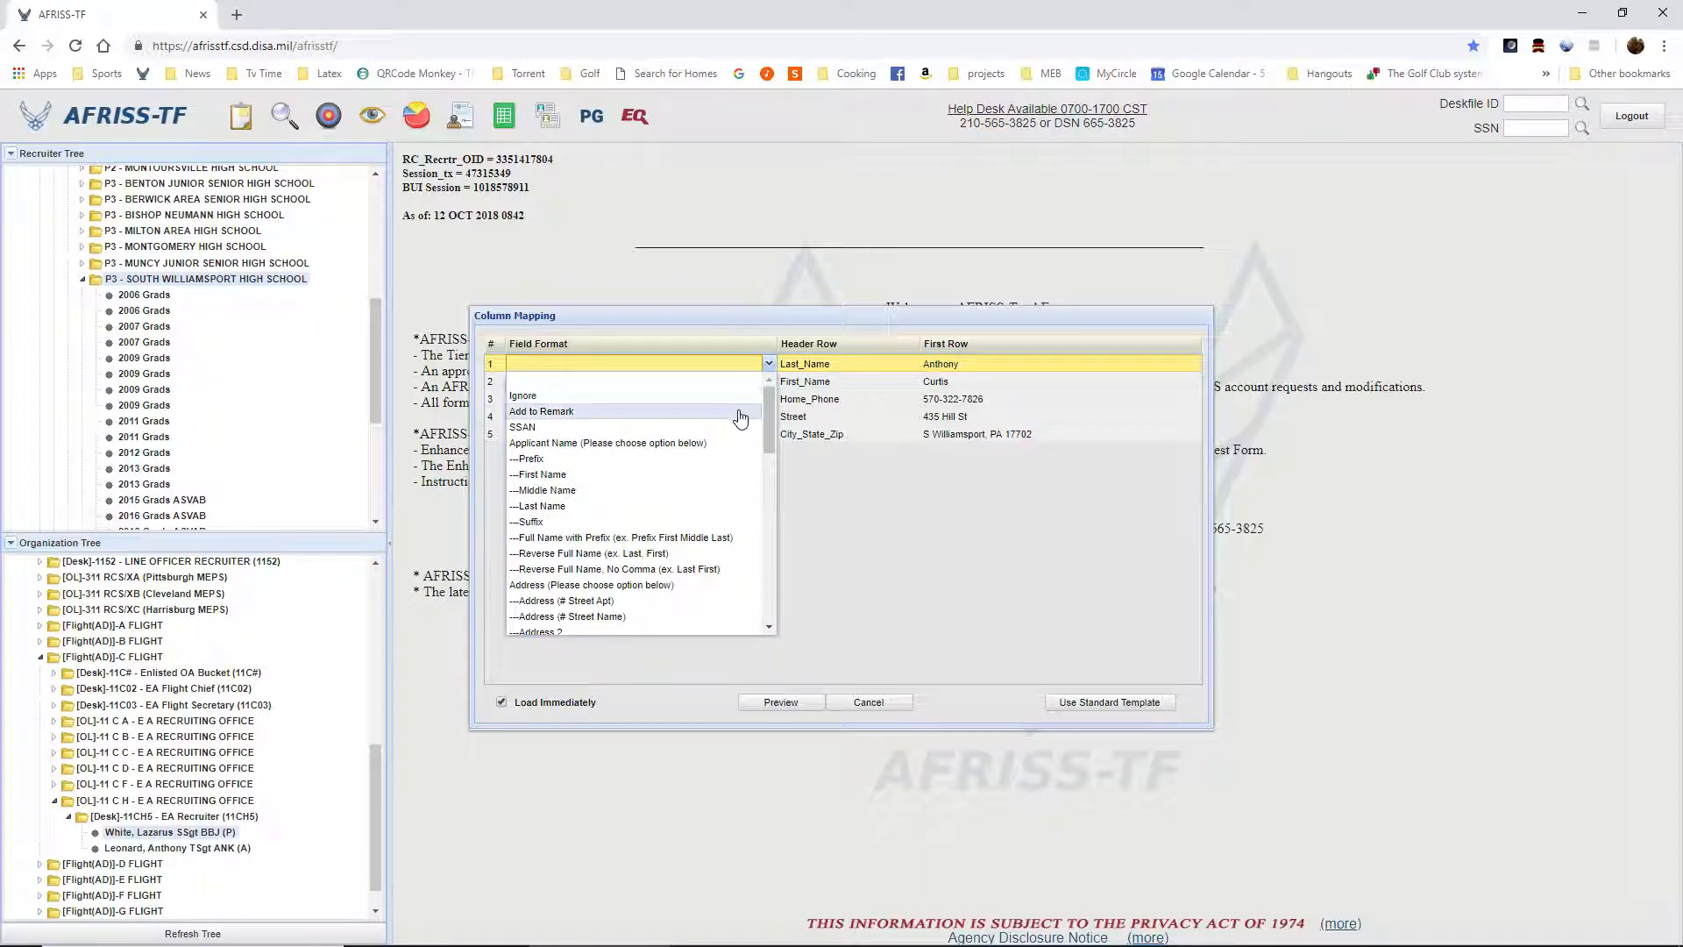
left_click(699, 507)
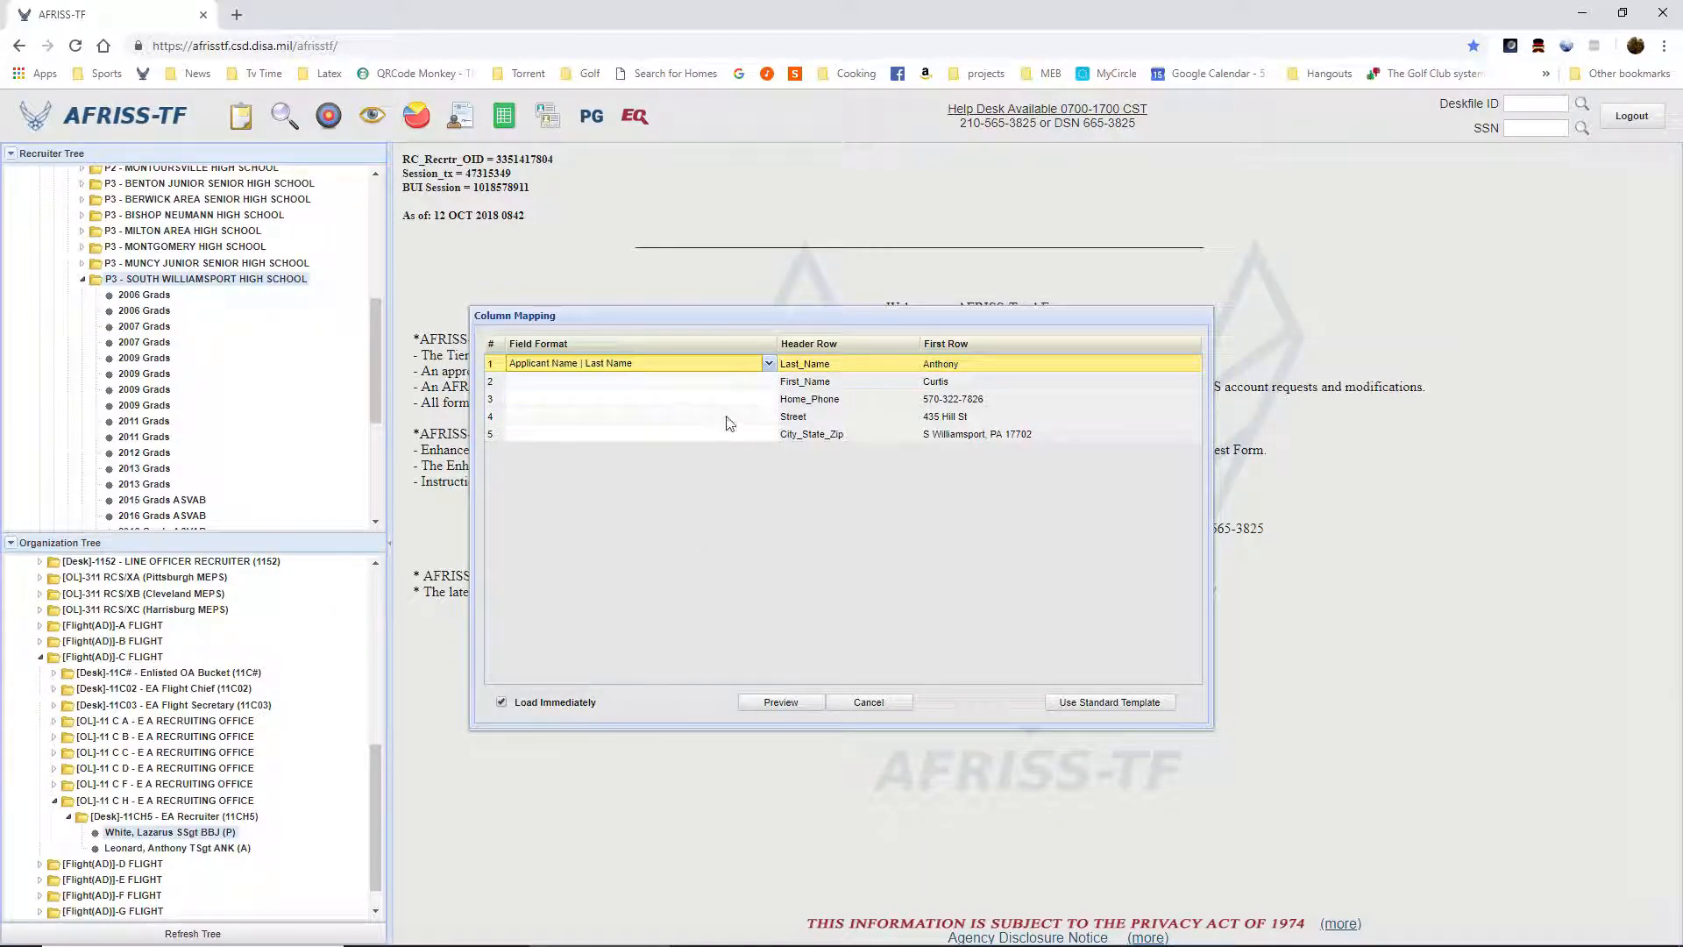
left_click(741, 384)
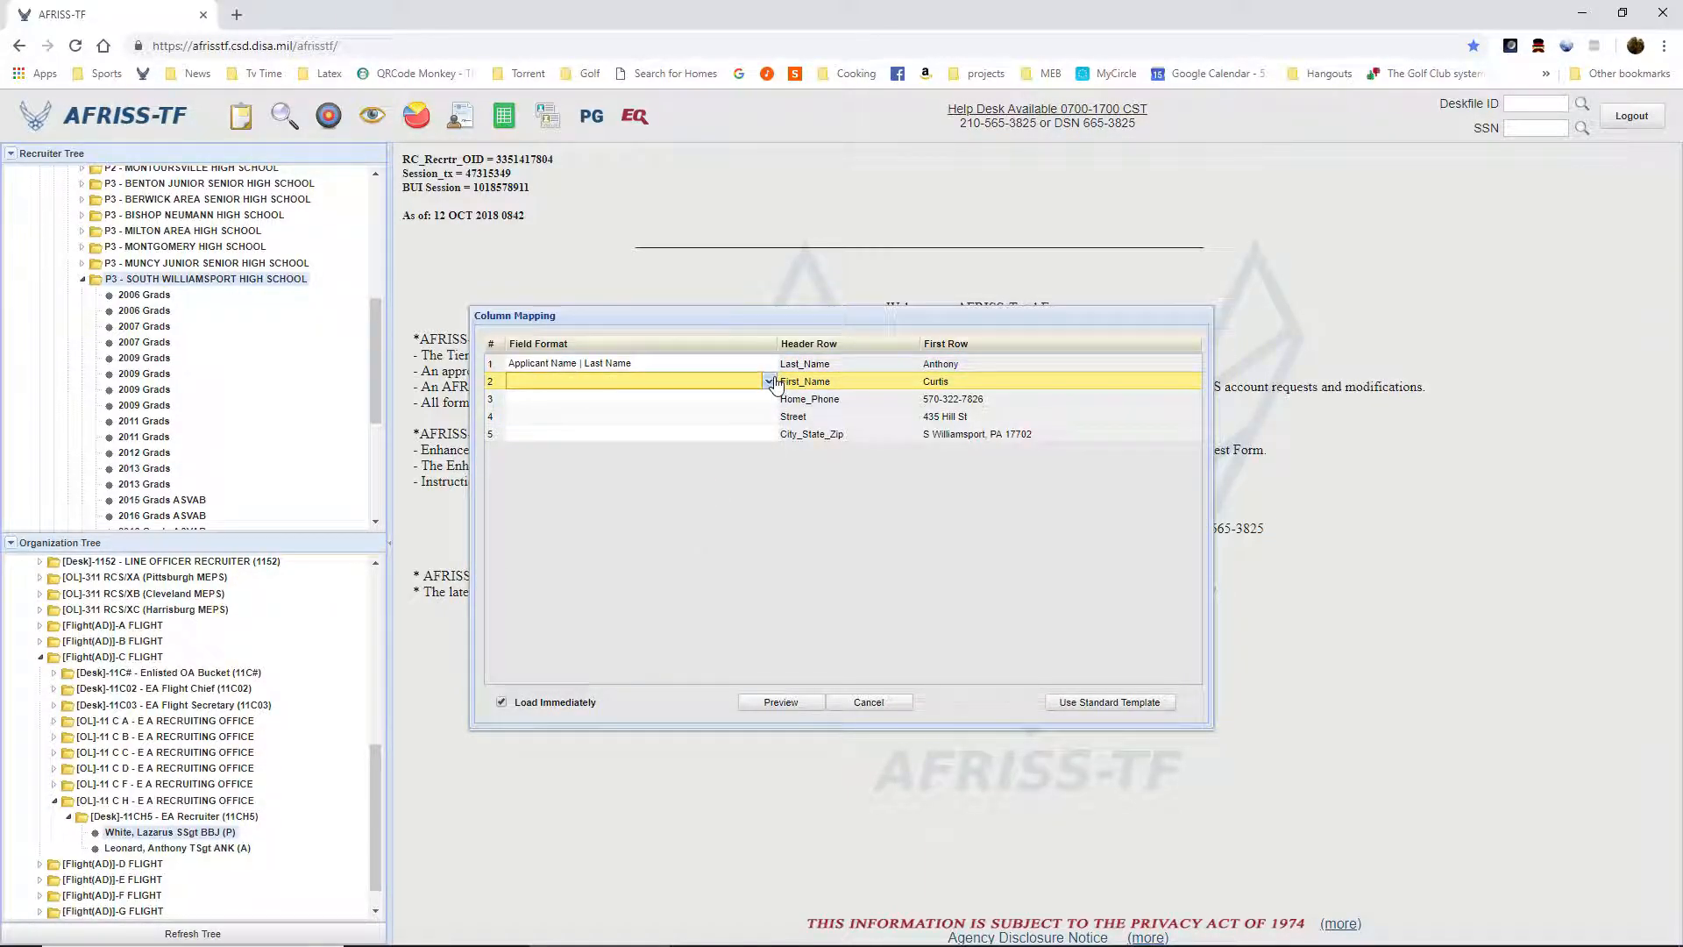
left_click(769, 382)
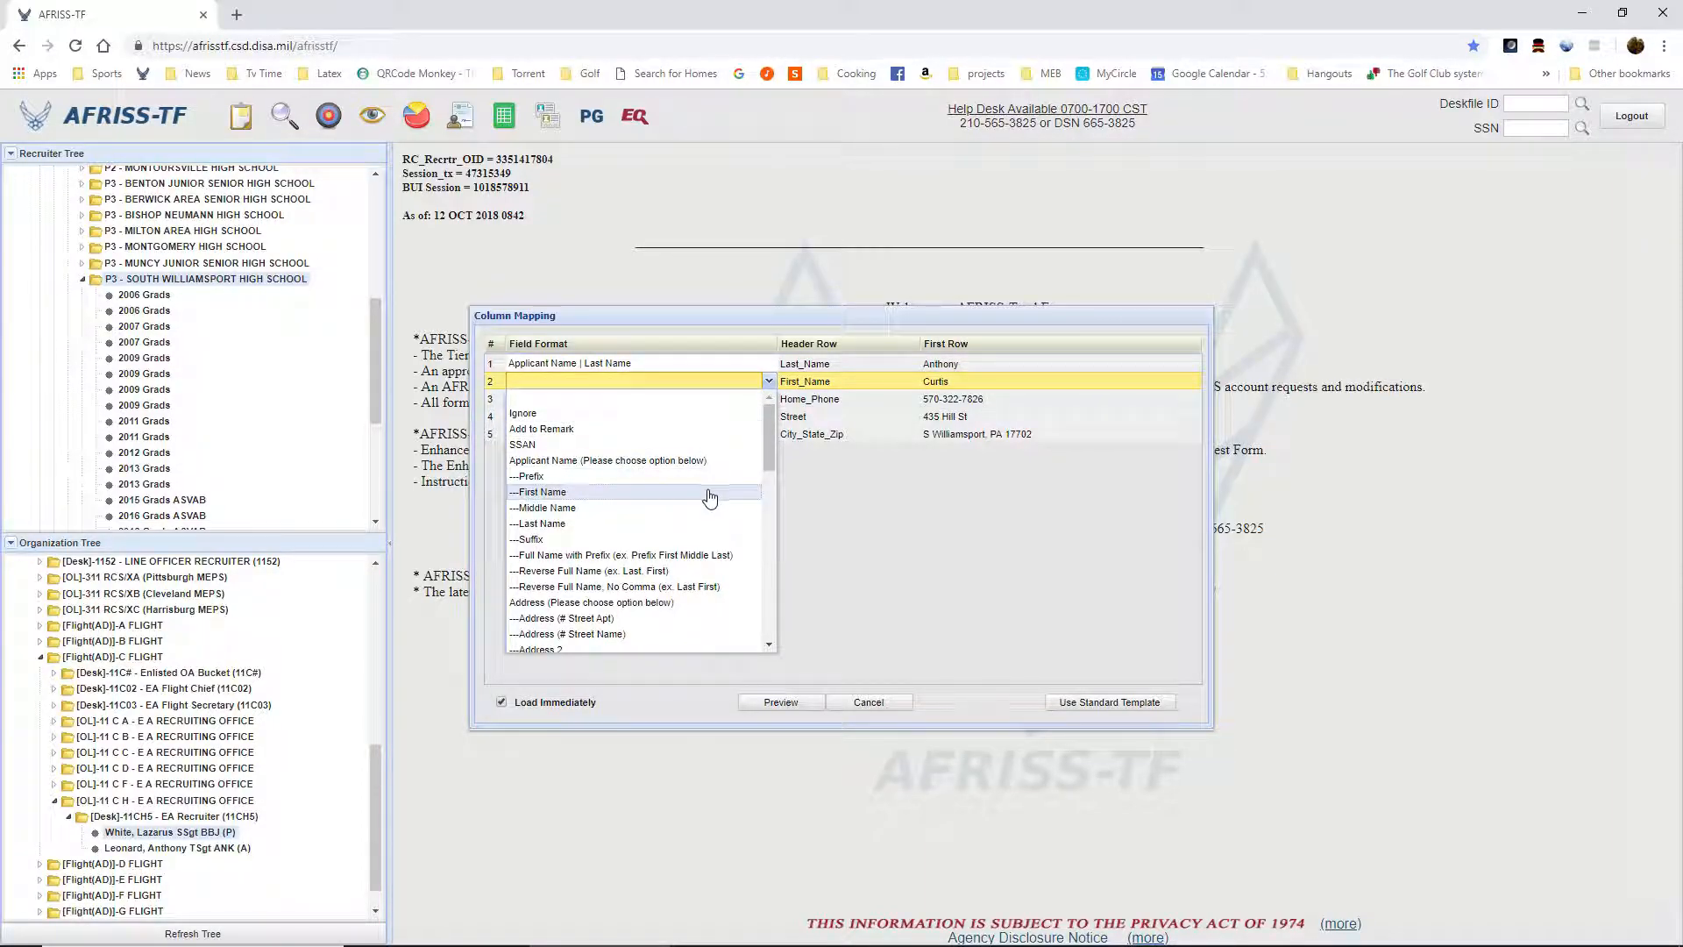
left_click(710, 494)
- Map the Home_Phone column to the contact format Home Phone (7 Digits)
left_click(727, 402)
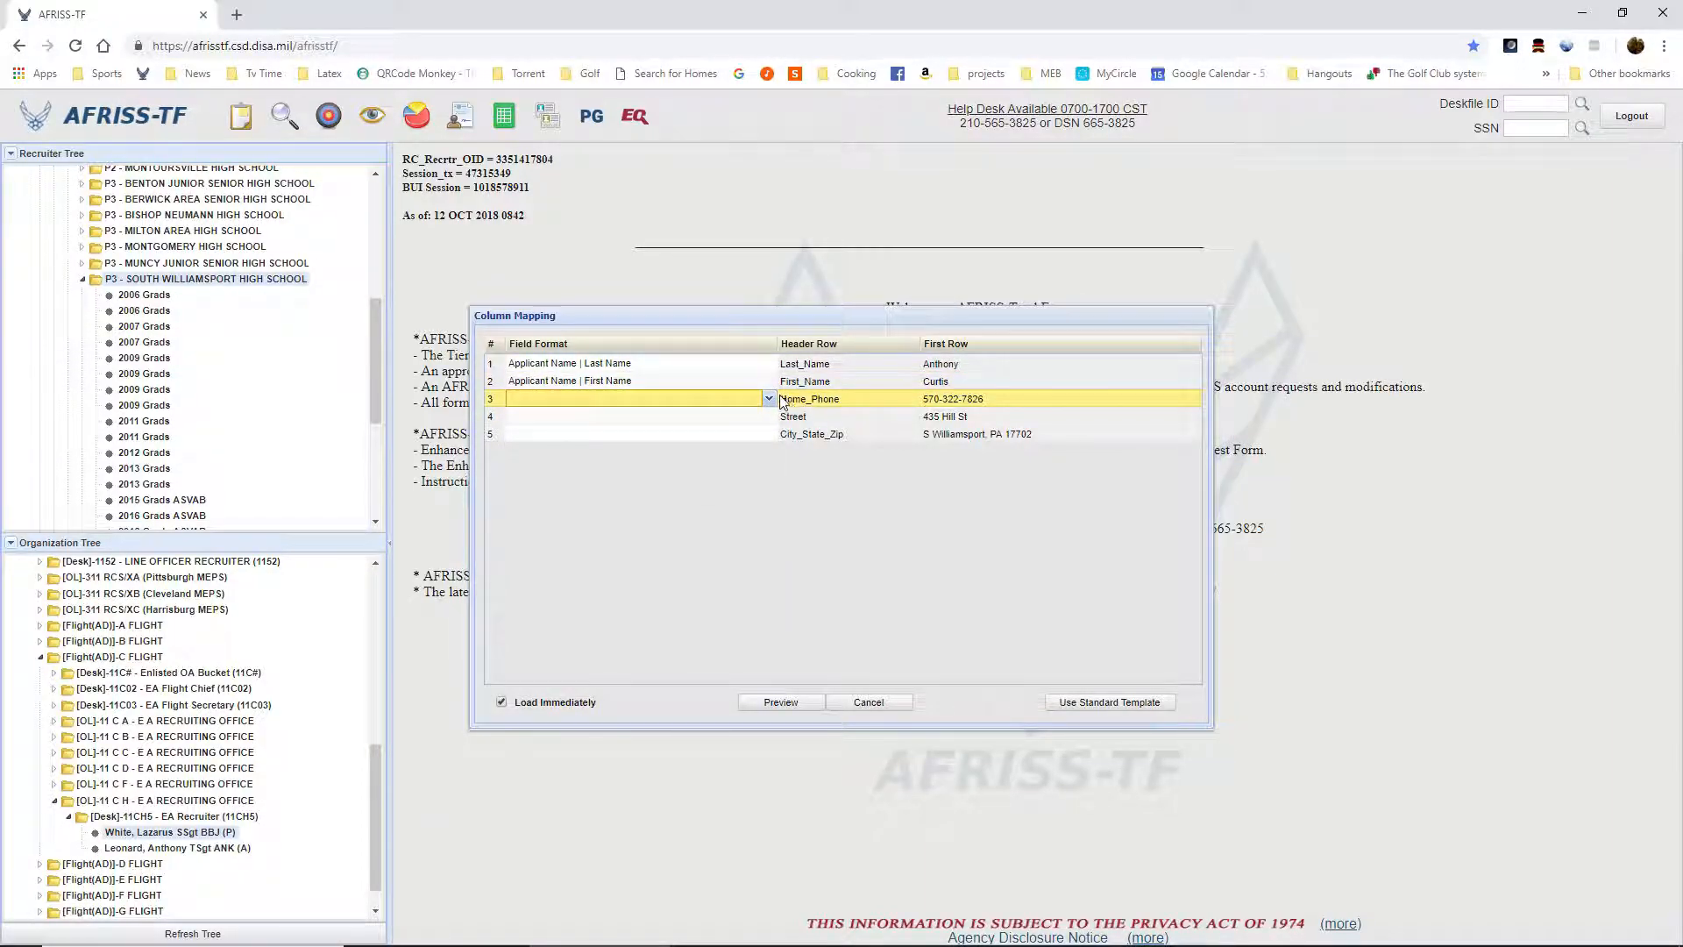
left_click(770, 400)
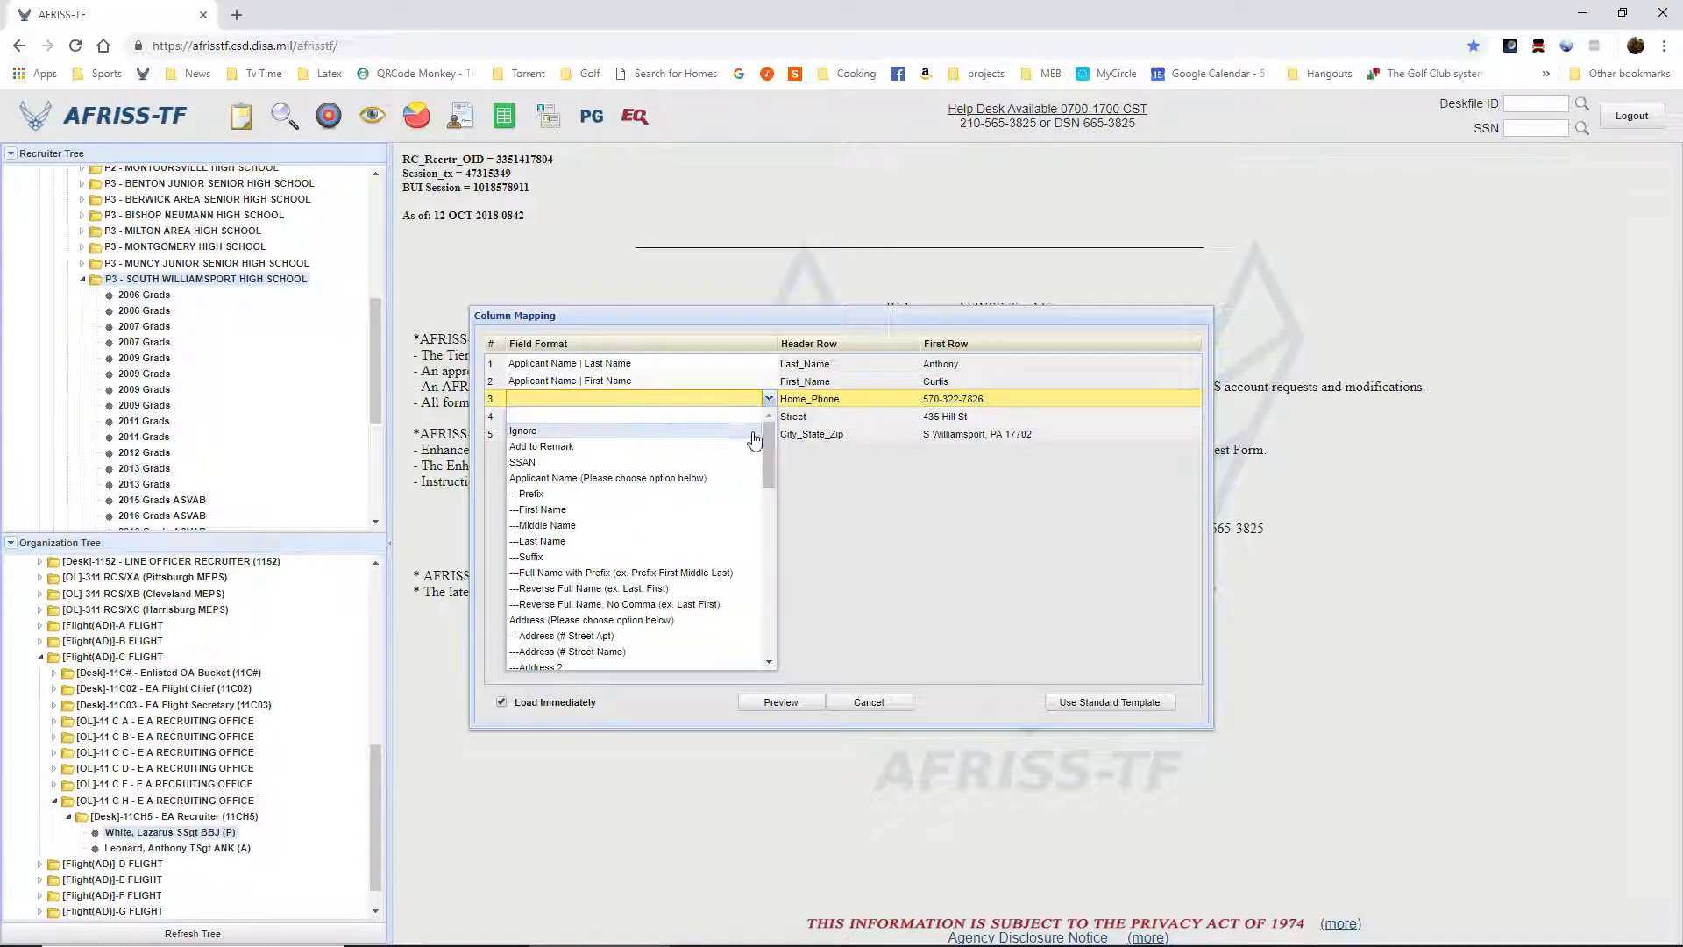
scroll(726, 549, "down", 5)
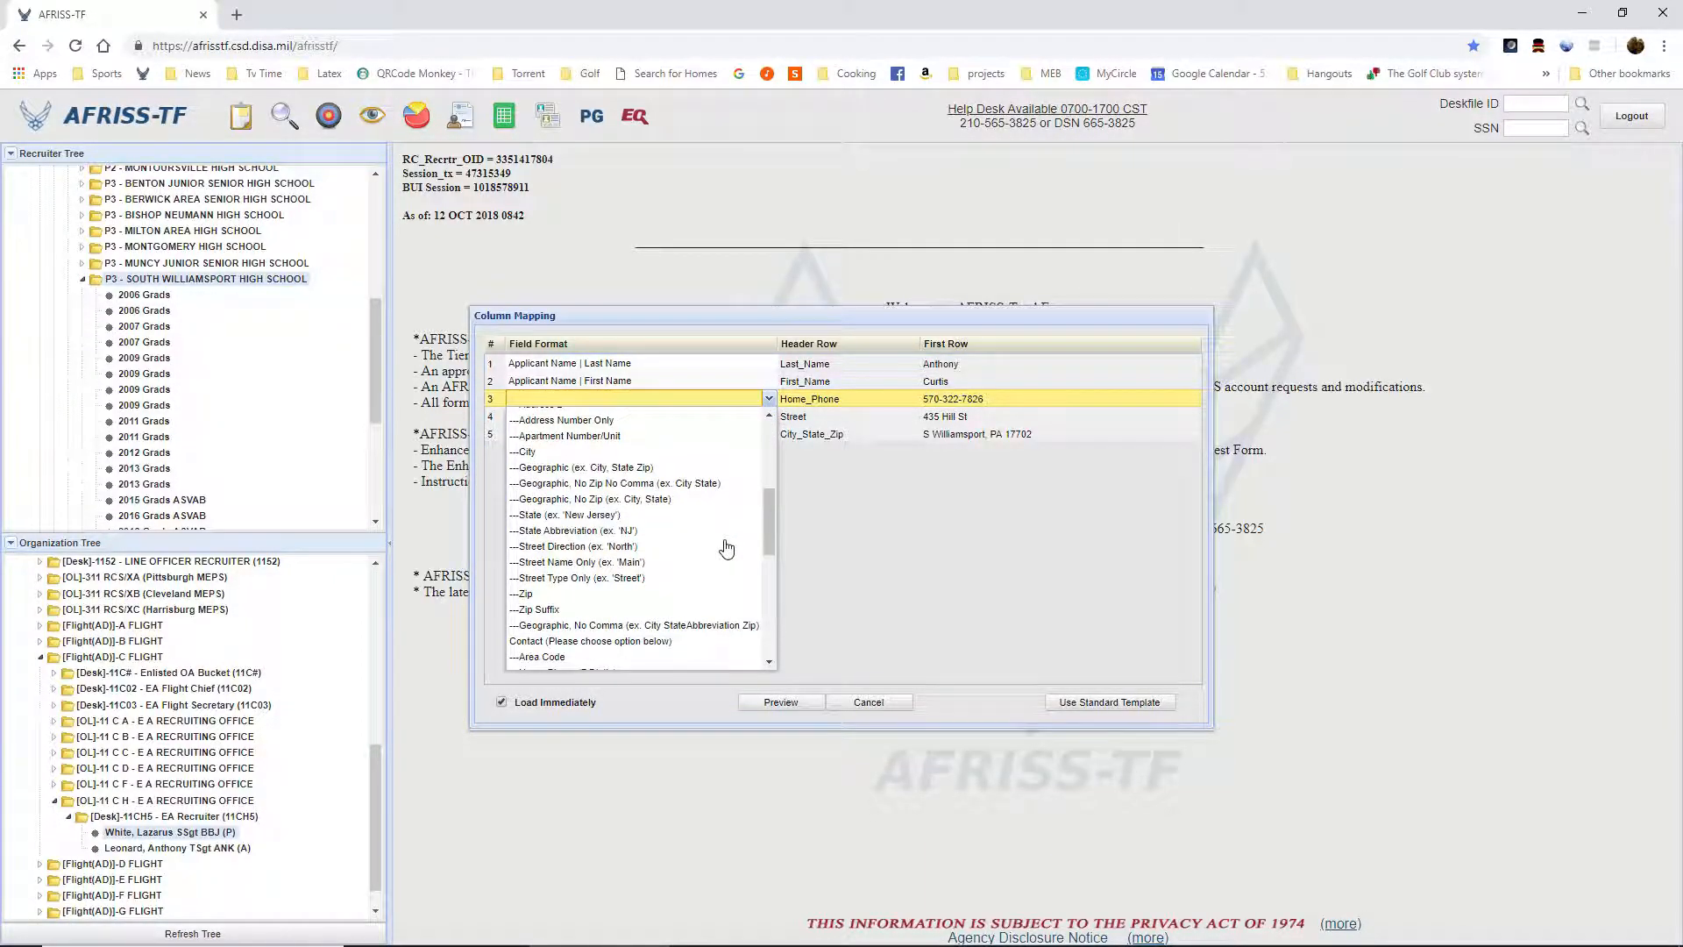
scroll(727, 549, "down", 2)
scroll(726, 549, "down", 2)
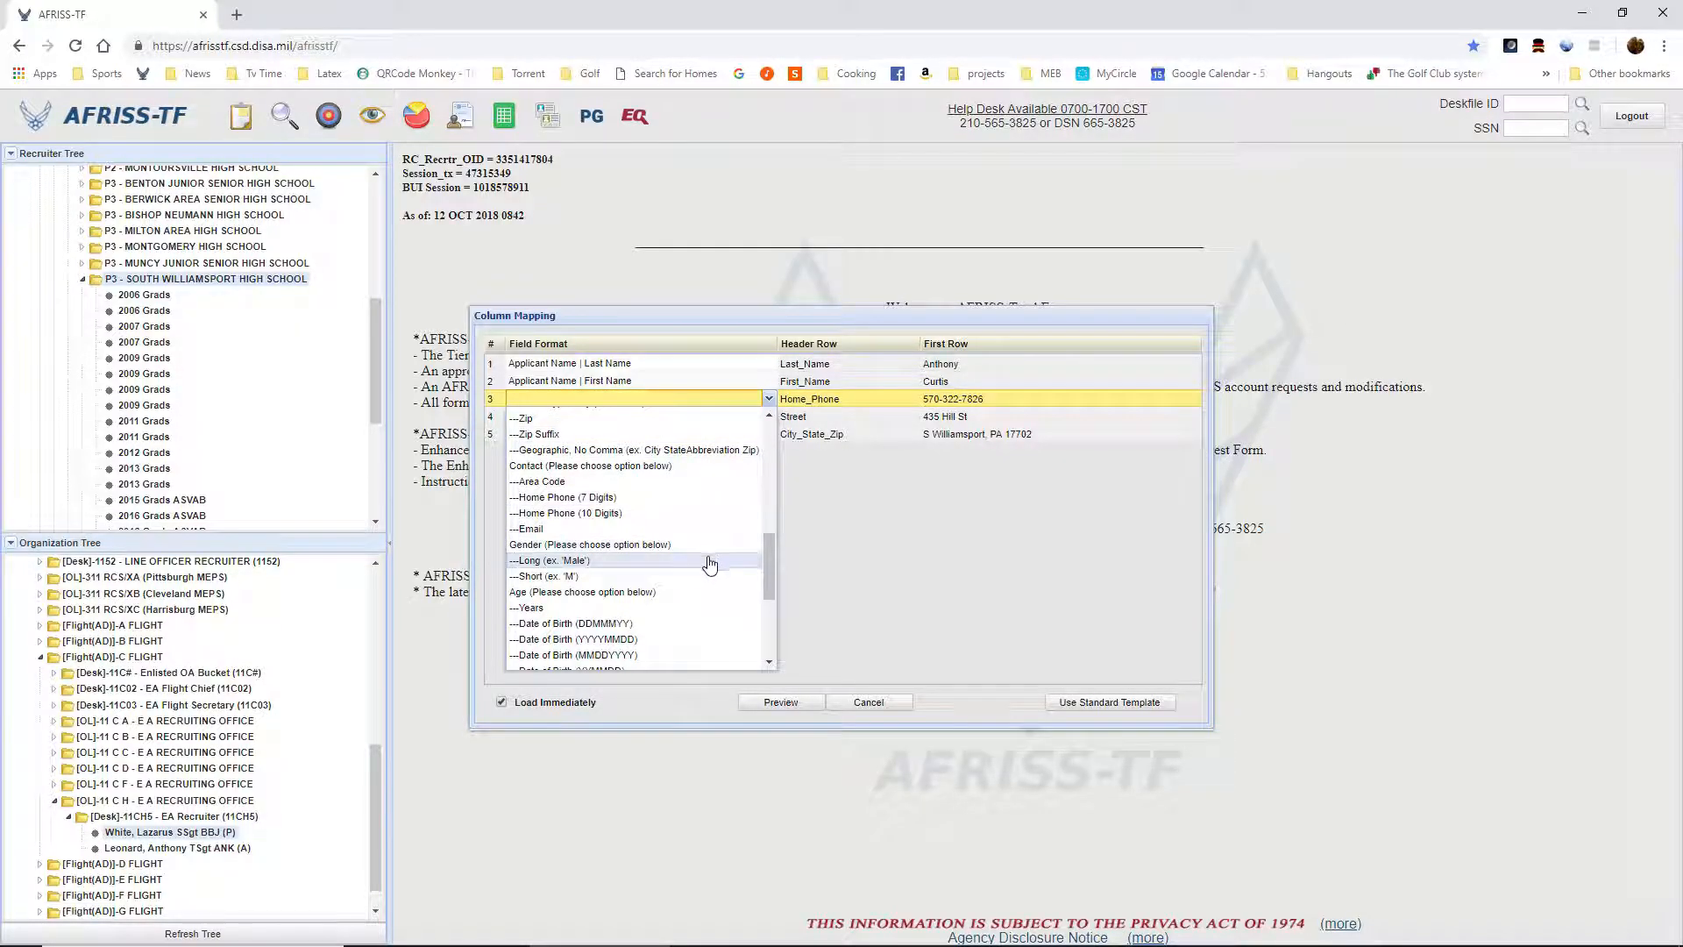
scroll(708, 565, "down", 2)
scroll(710, 566, "down", 3)
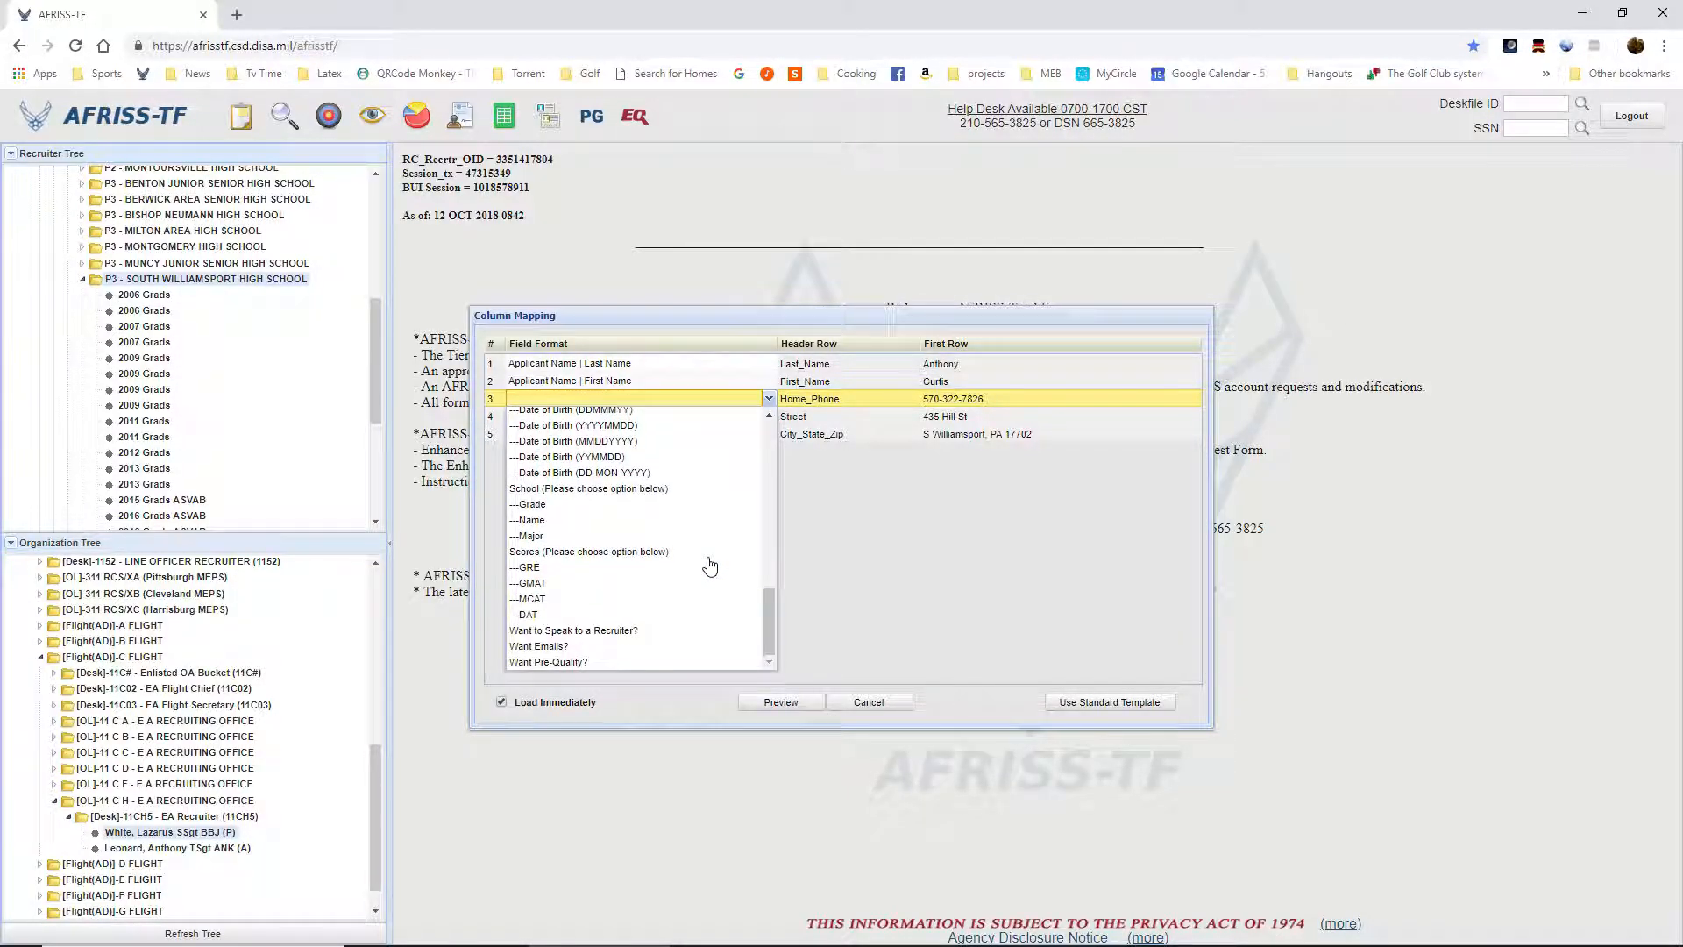
scroll(710, 567, "up", 4)
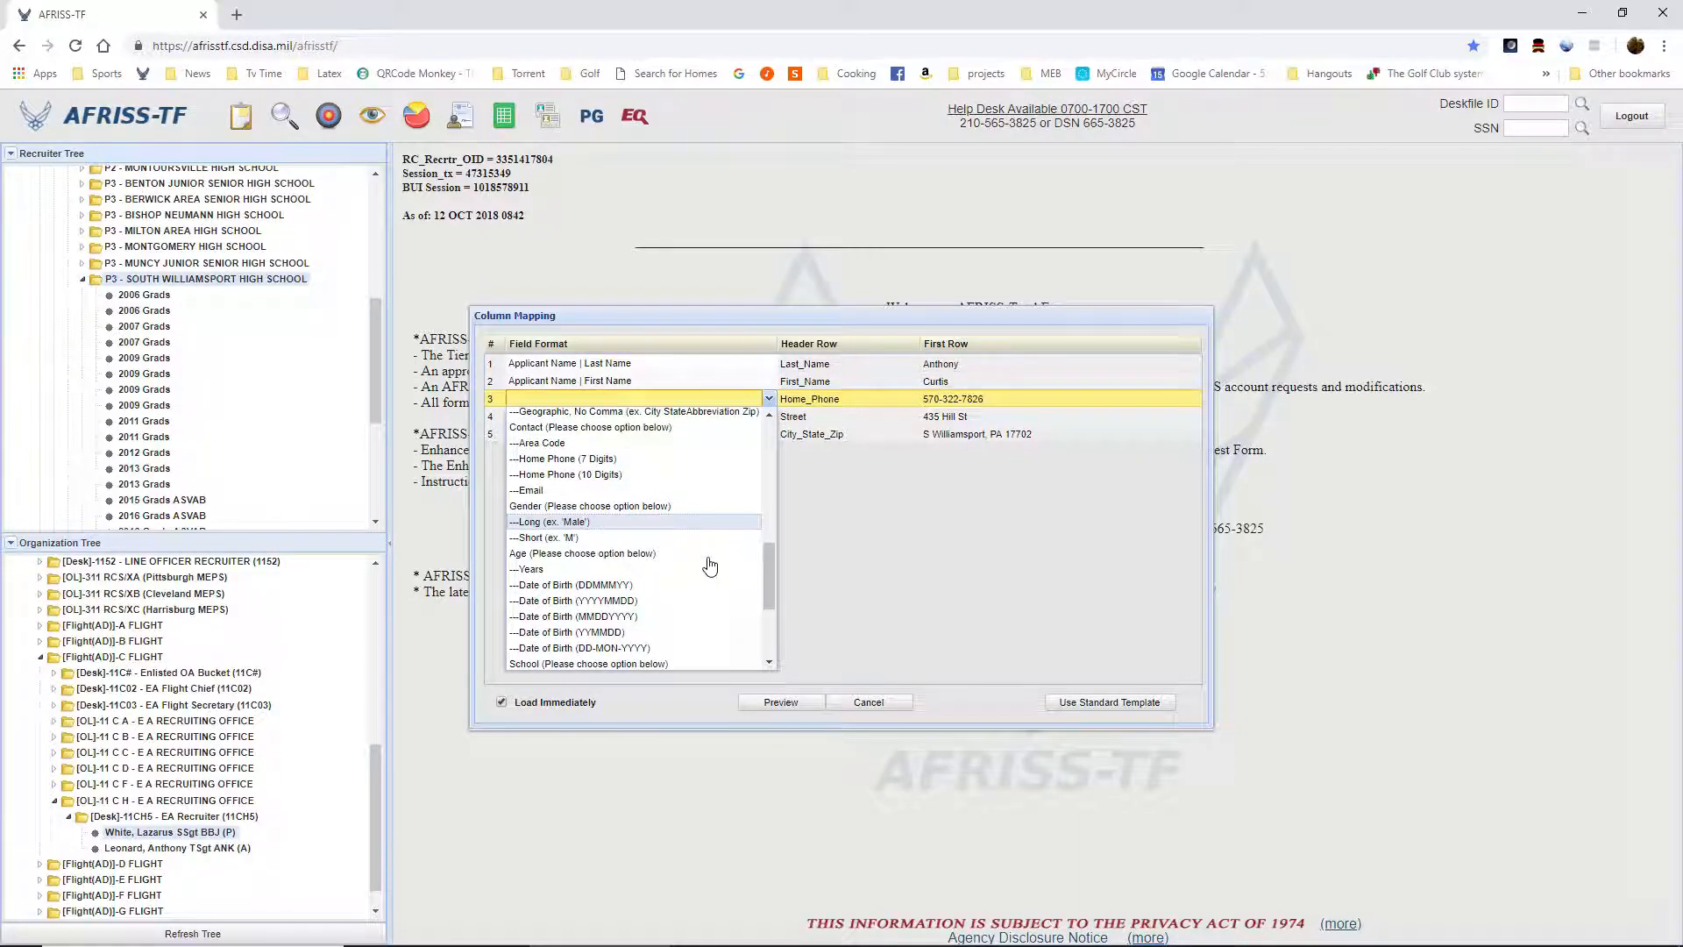
scroll(710, 566, "up", 2)
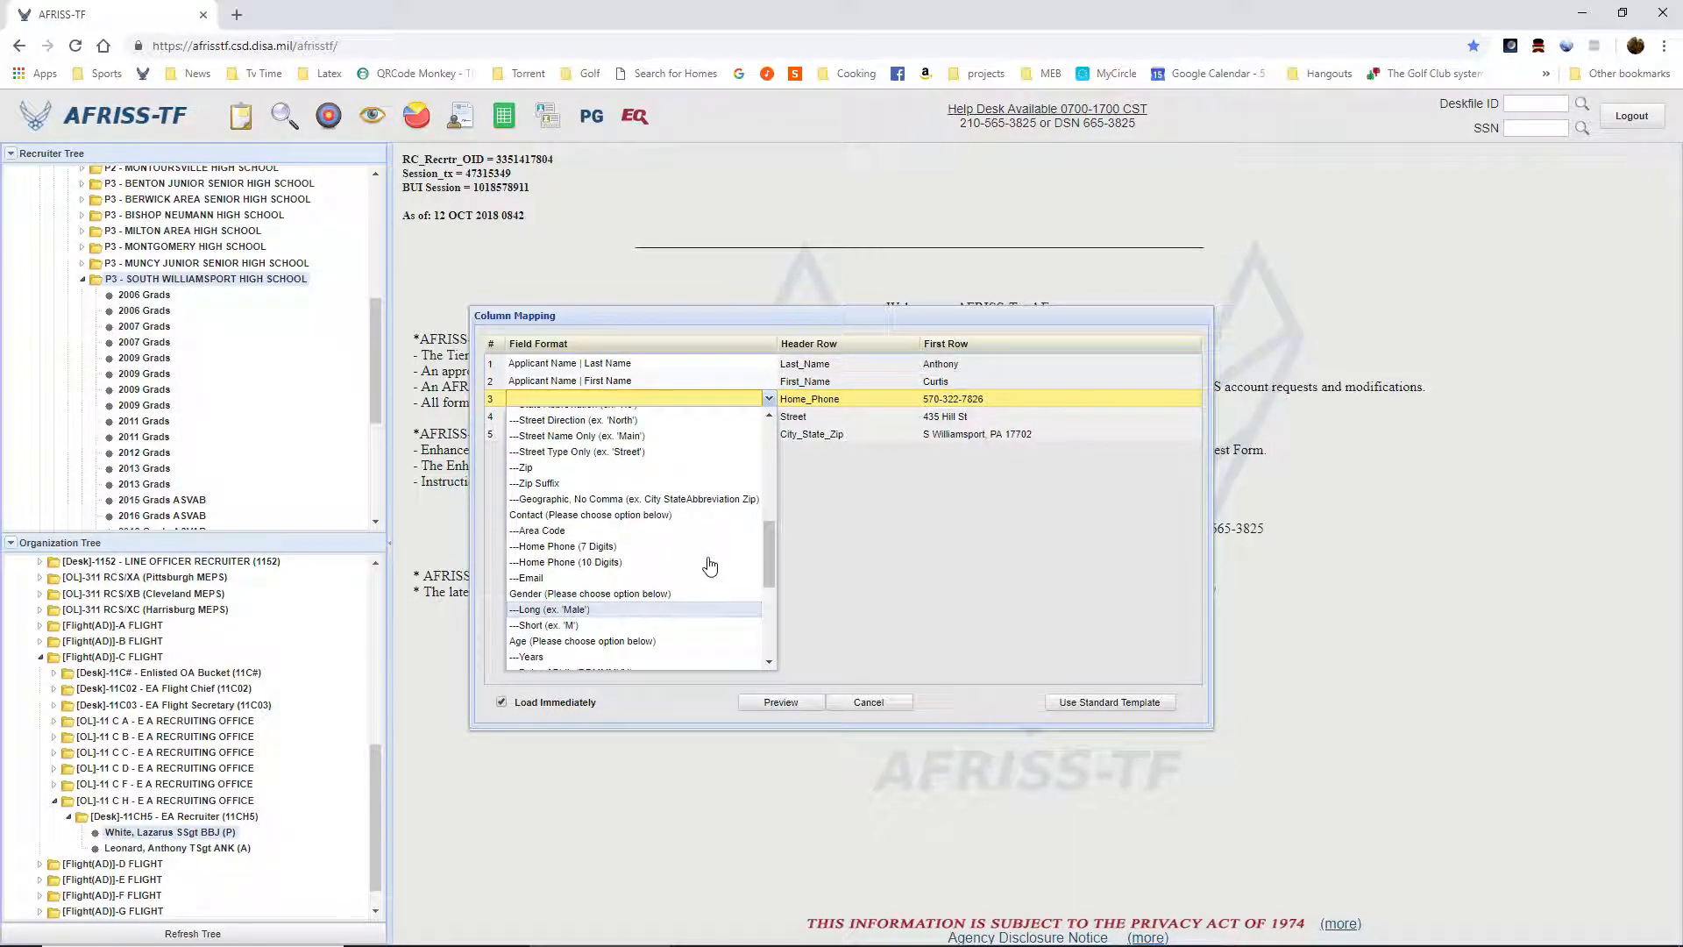
scroll(708, 560, "up", 6)
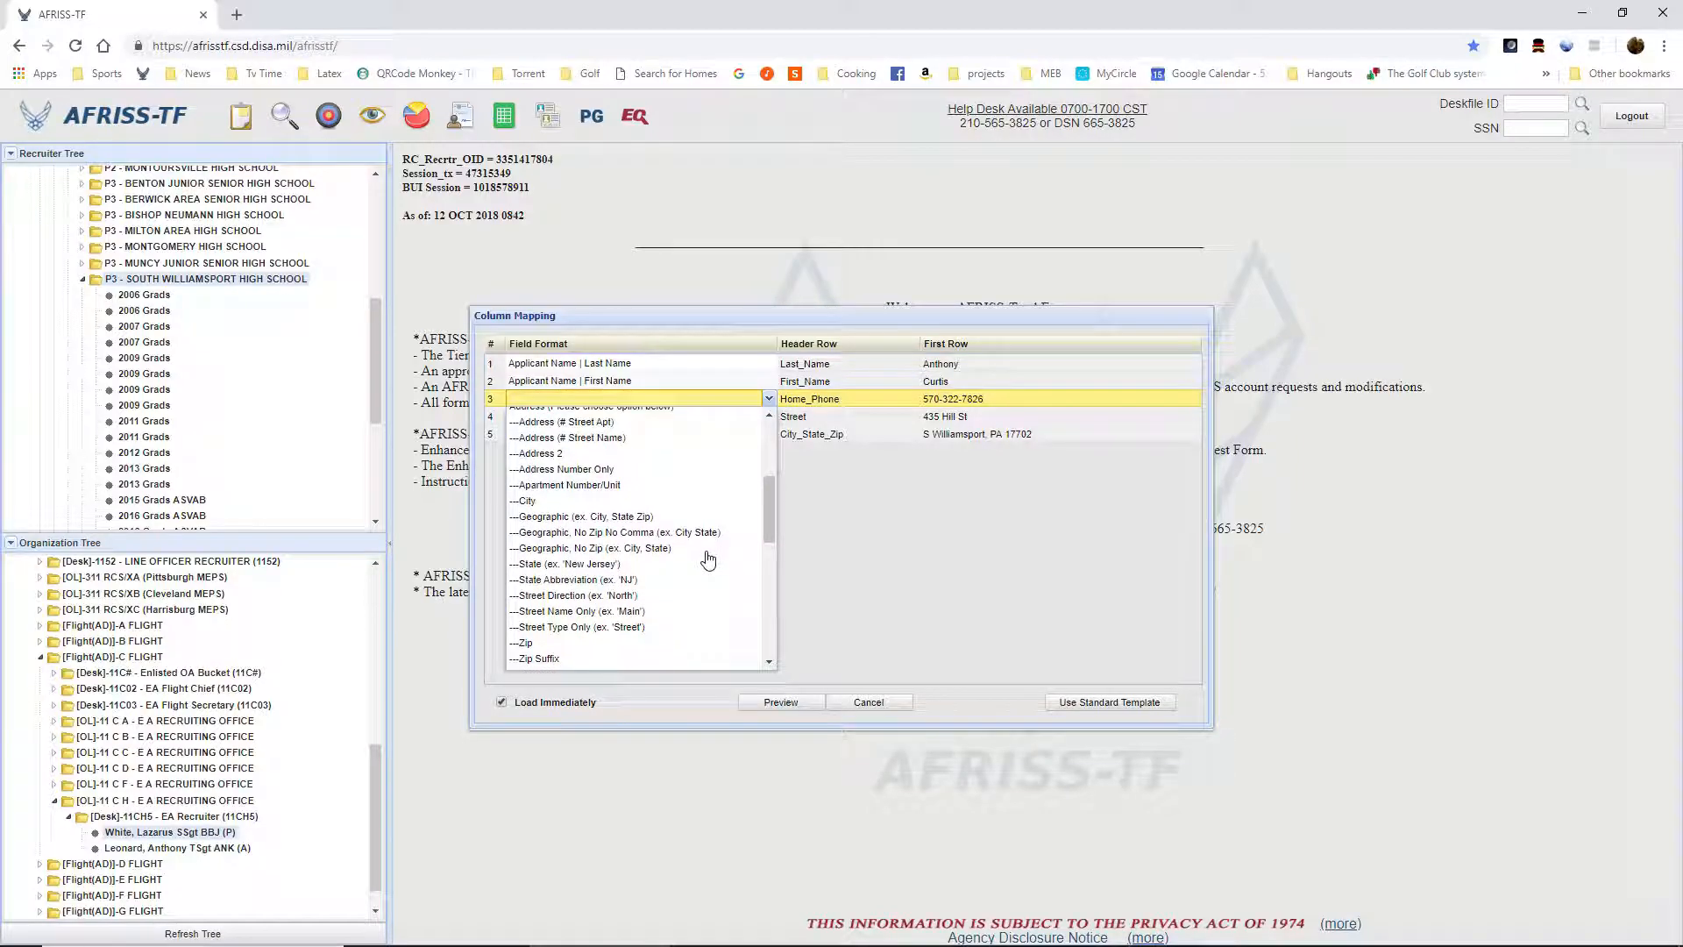
scroll(708, 560, "up", 1)
scroll(709, 561, "down", 6)
scroll(708, 561, "down", 4)
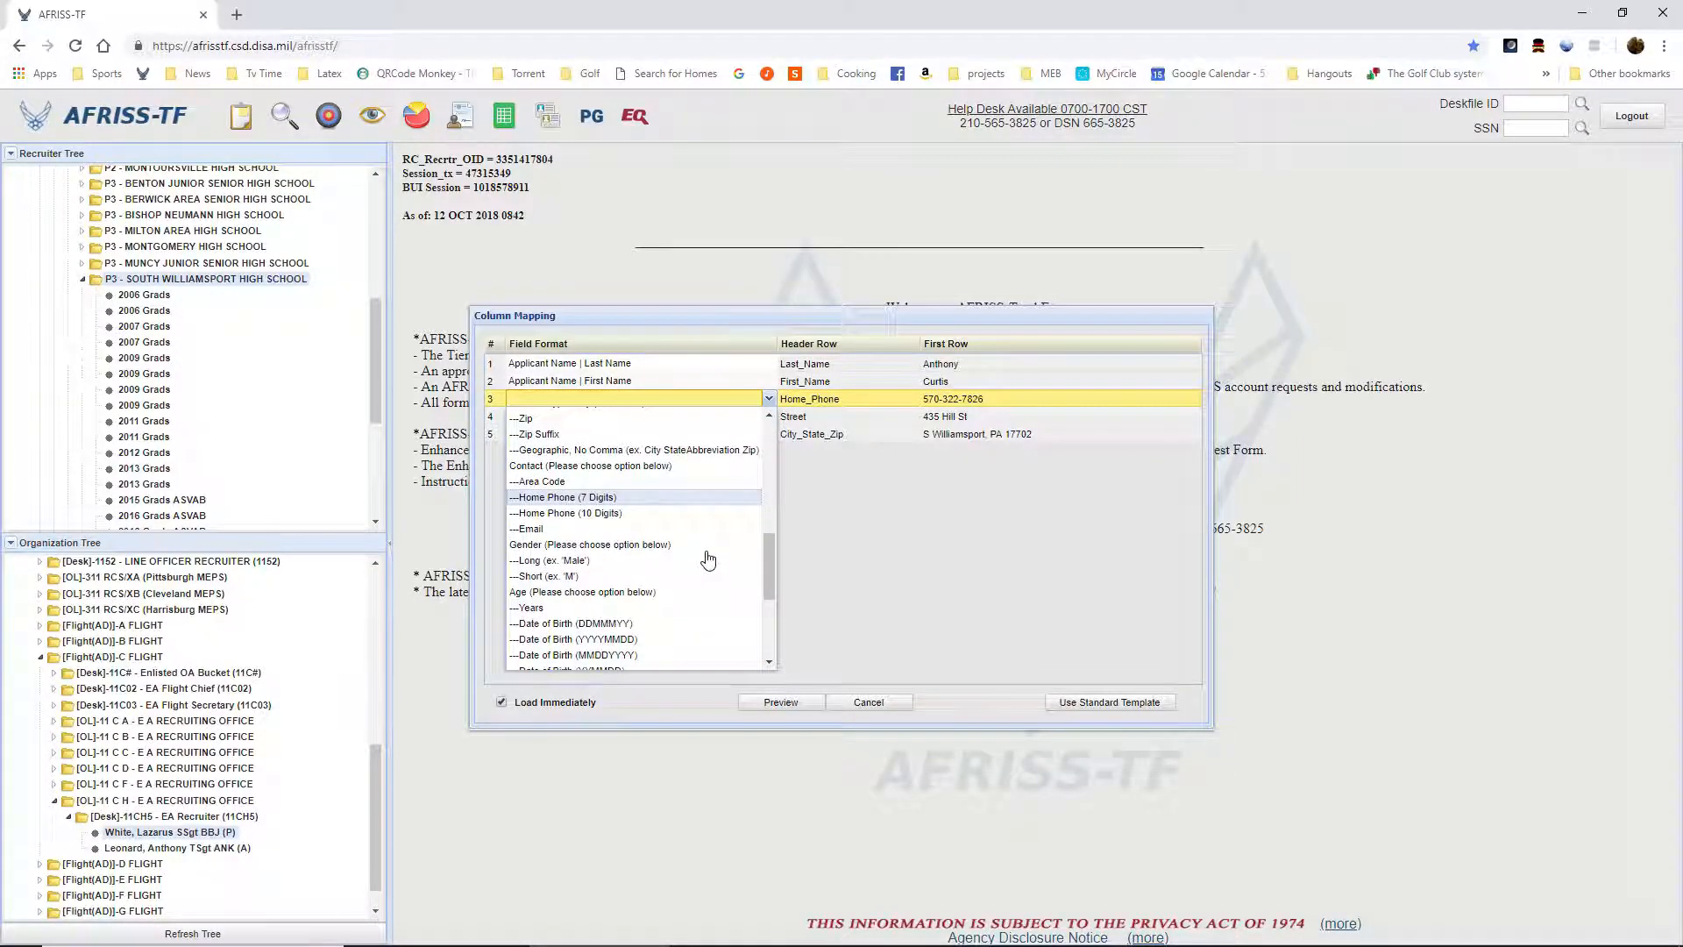
left_click(618, 498)
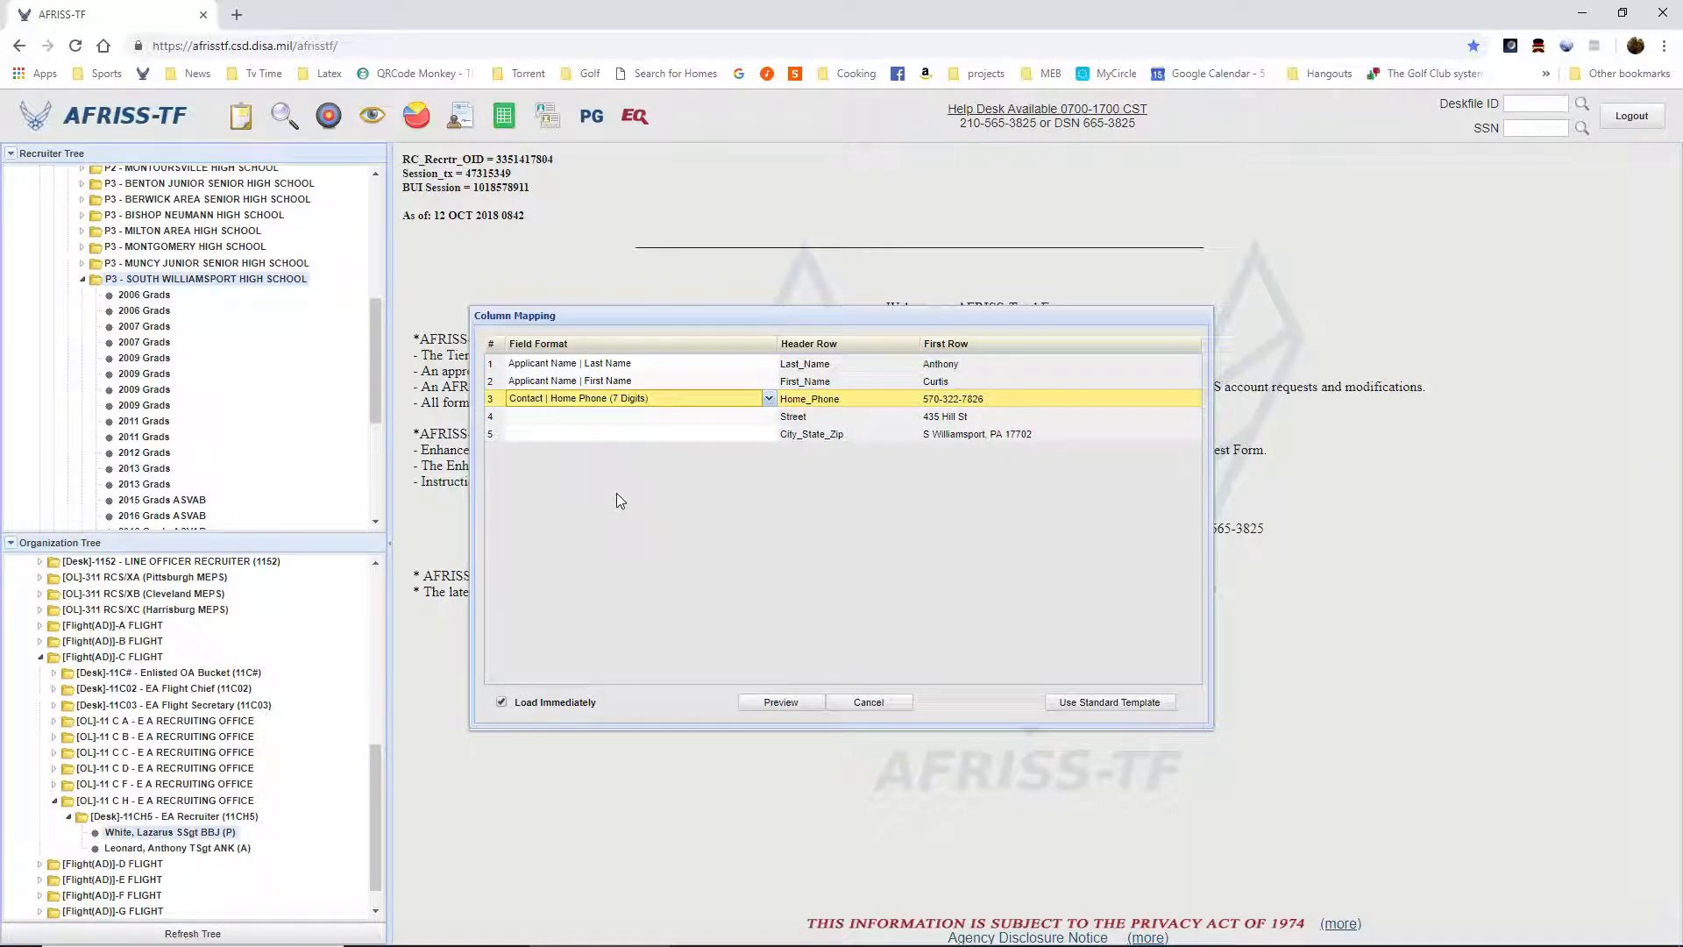
- Map the Street column to Address (# Street Name) and the City_State_Zip column to Geographic (ex. City, State Zip)
left_click(710, 416)
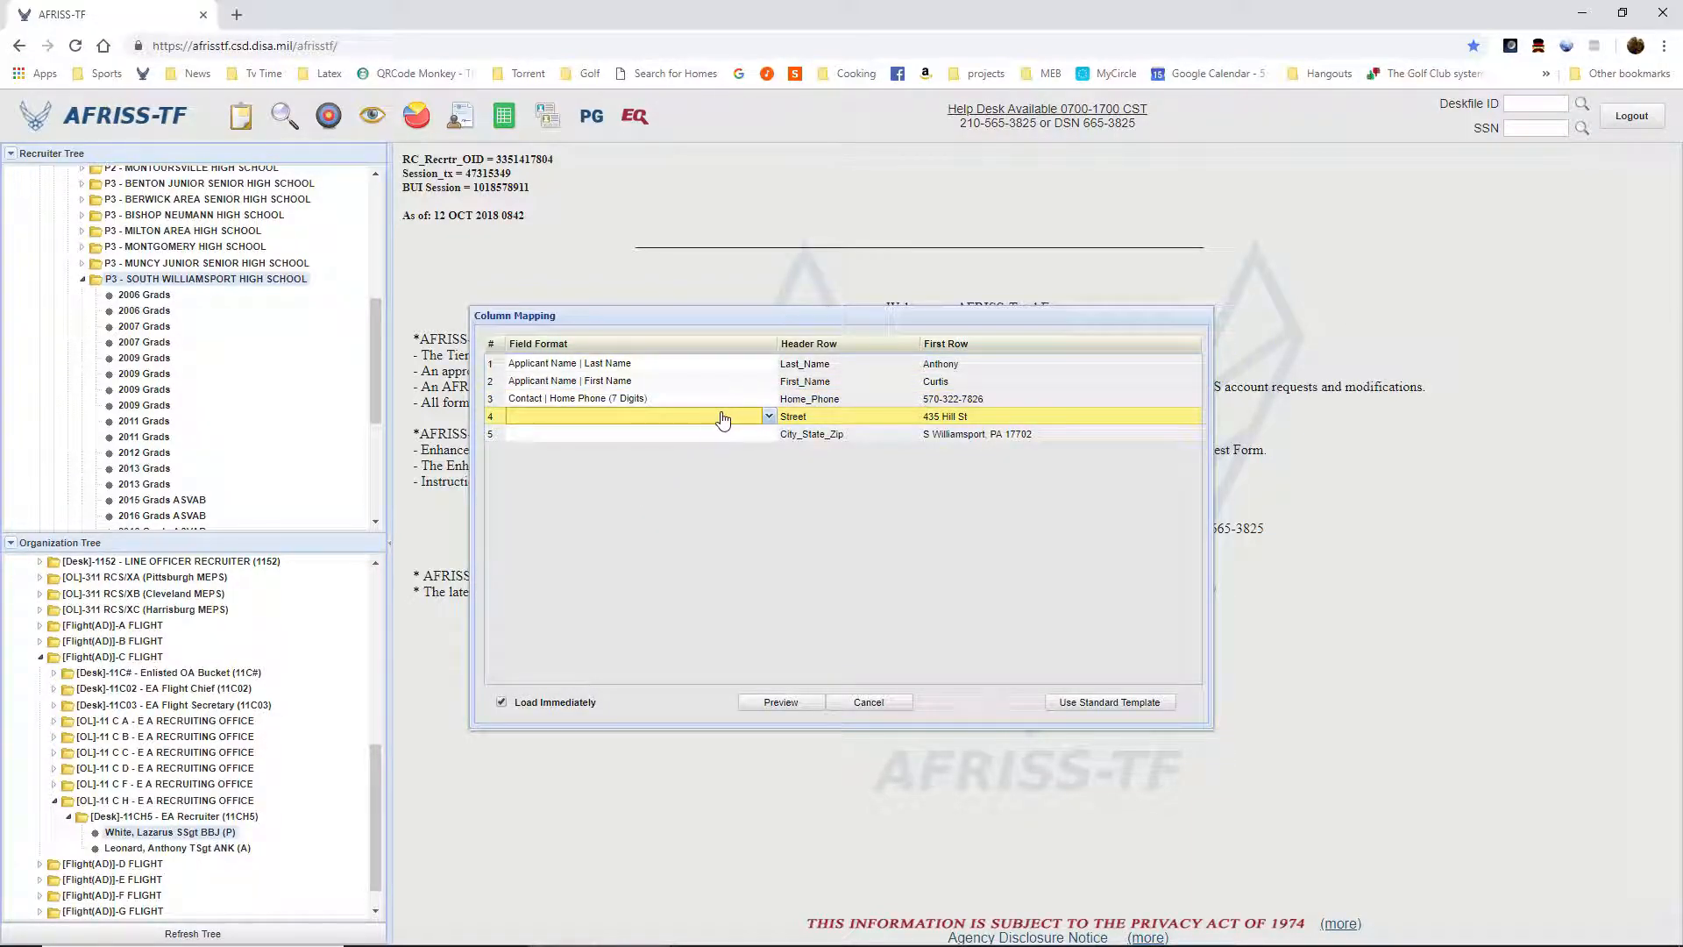
left_click(769, 417)
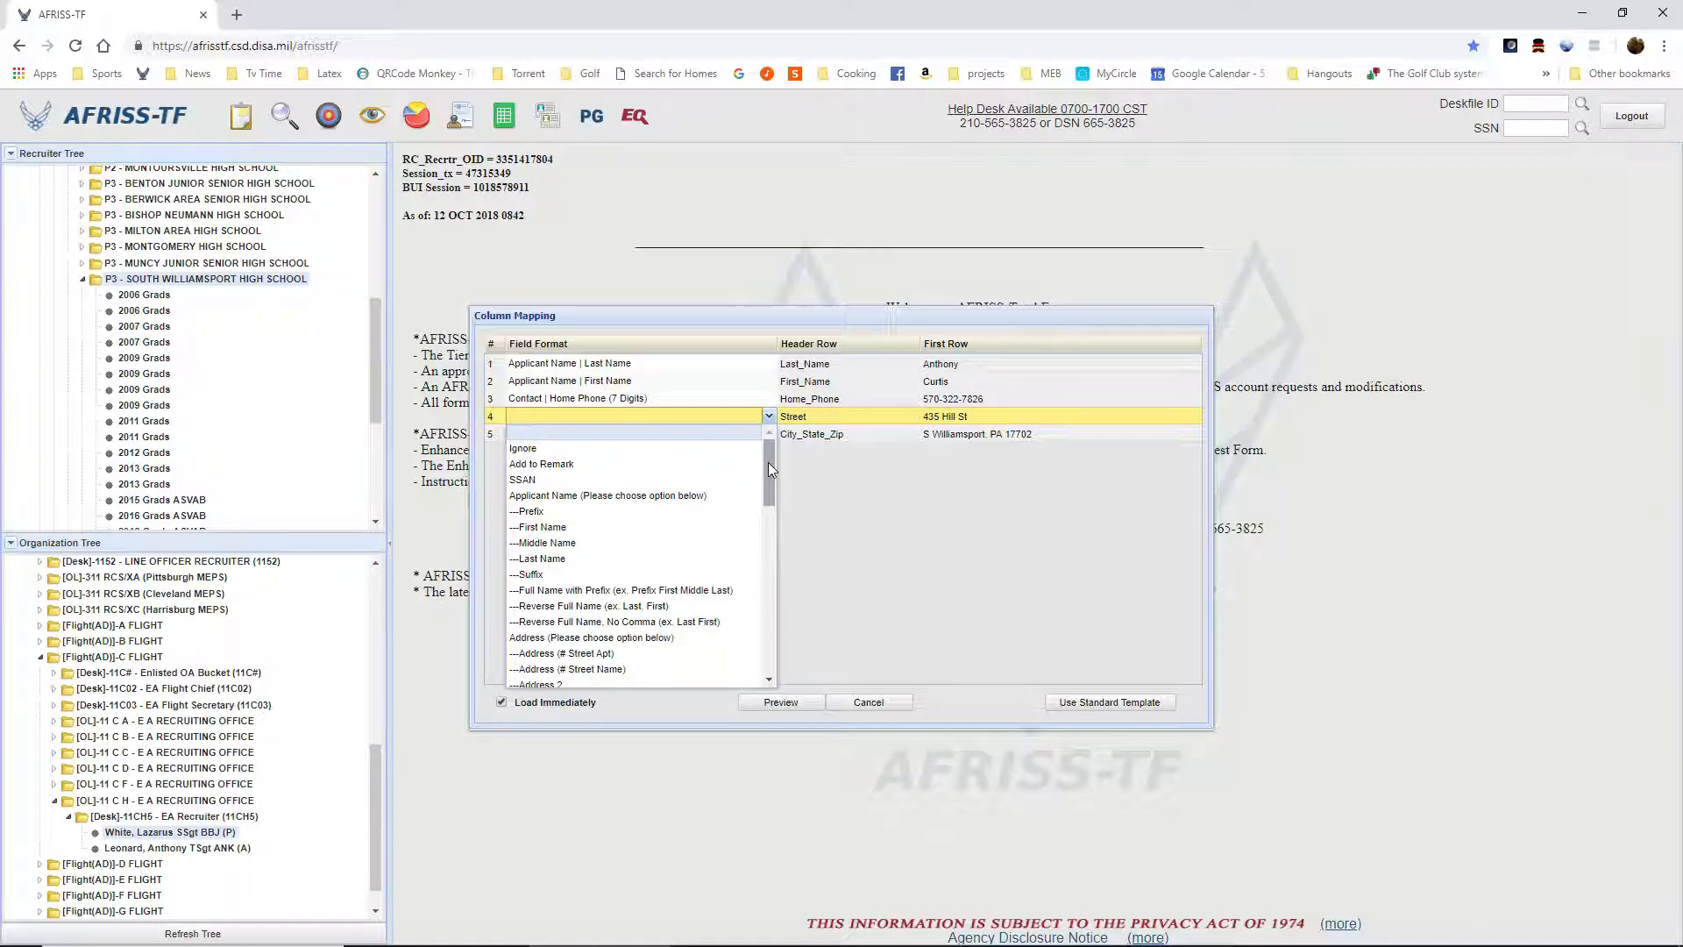
left_click_drag(768, 460, 766, 497)
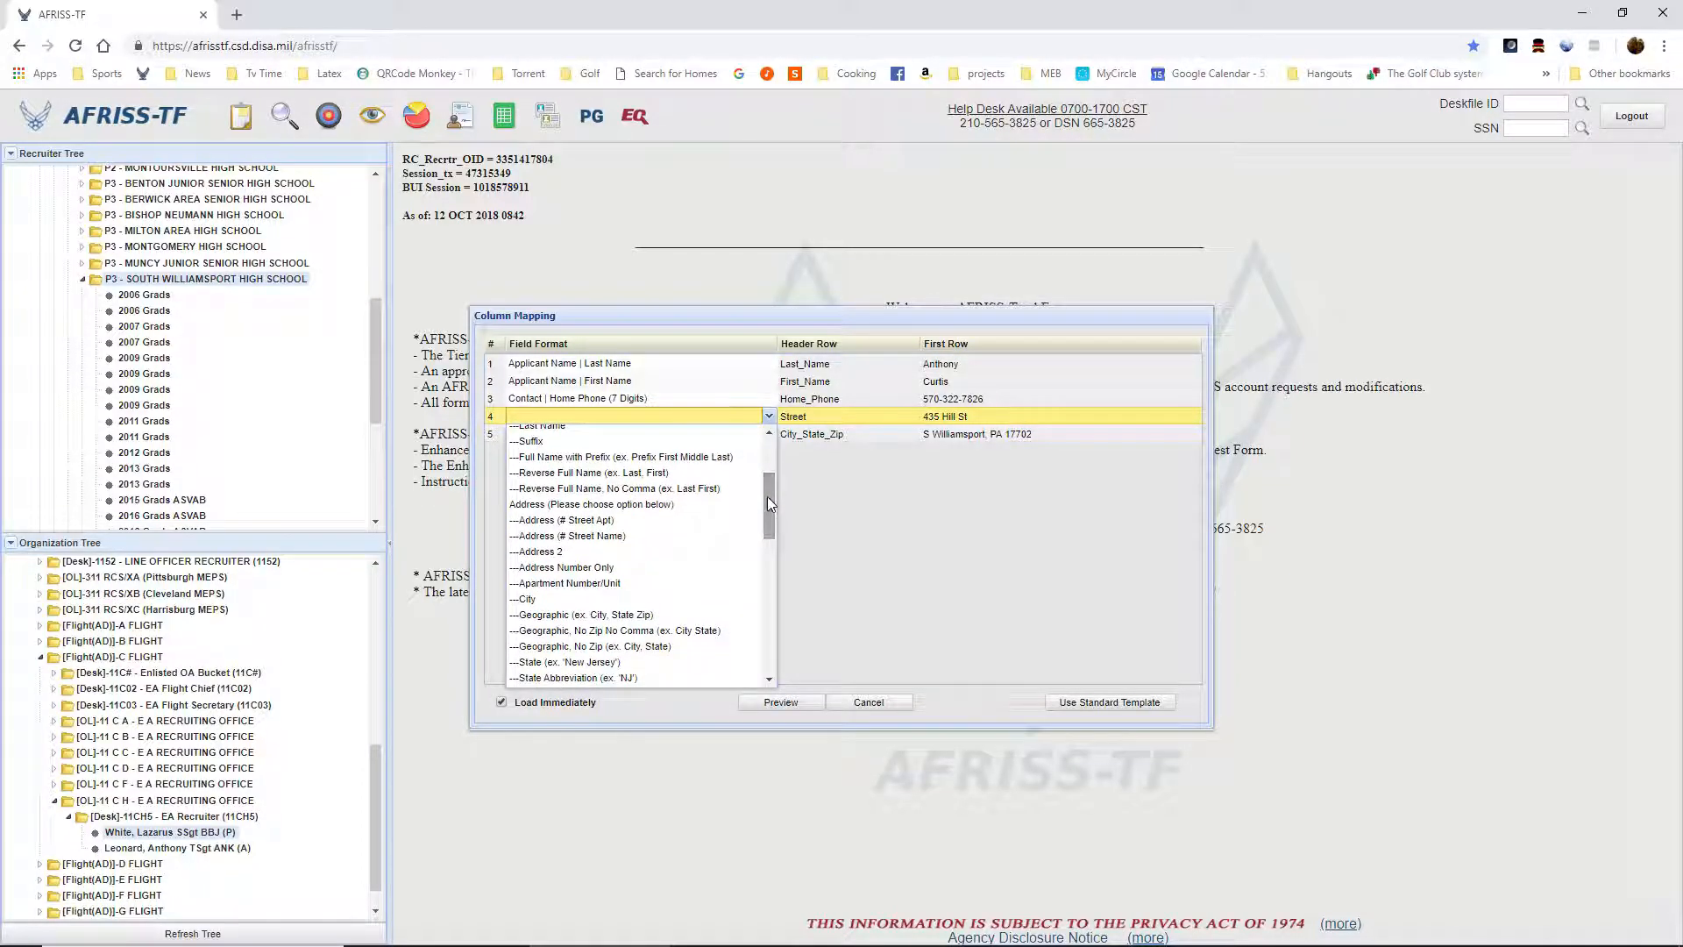
left_click(613, 535)
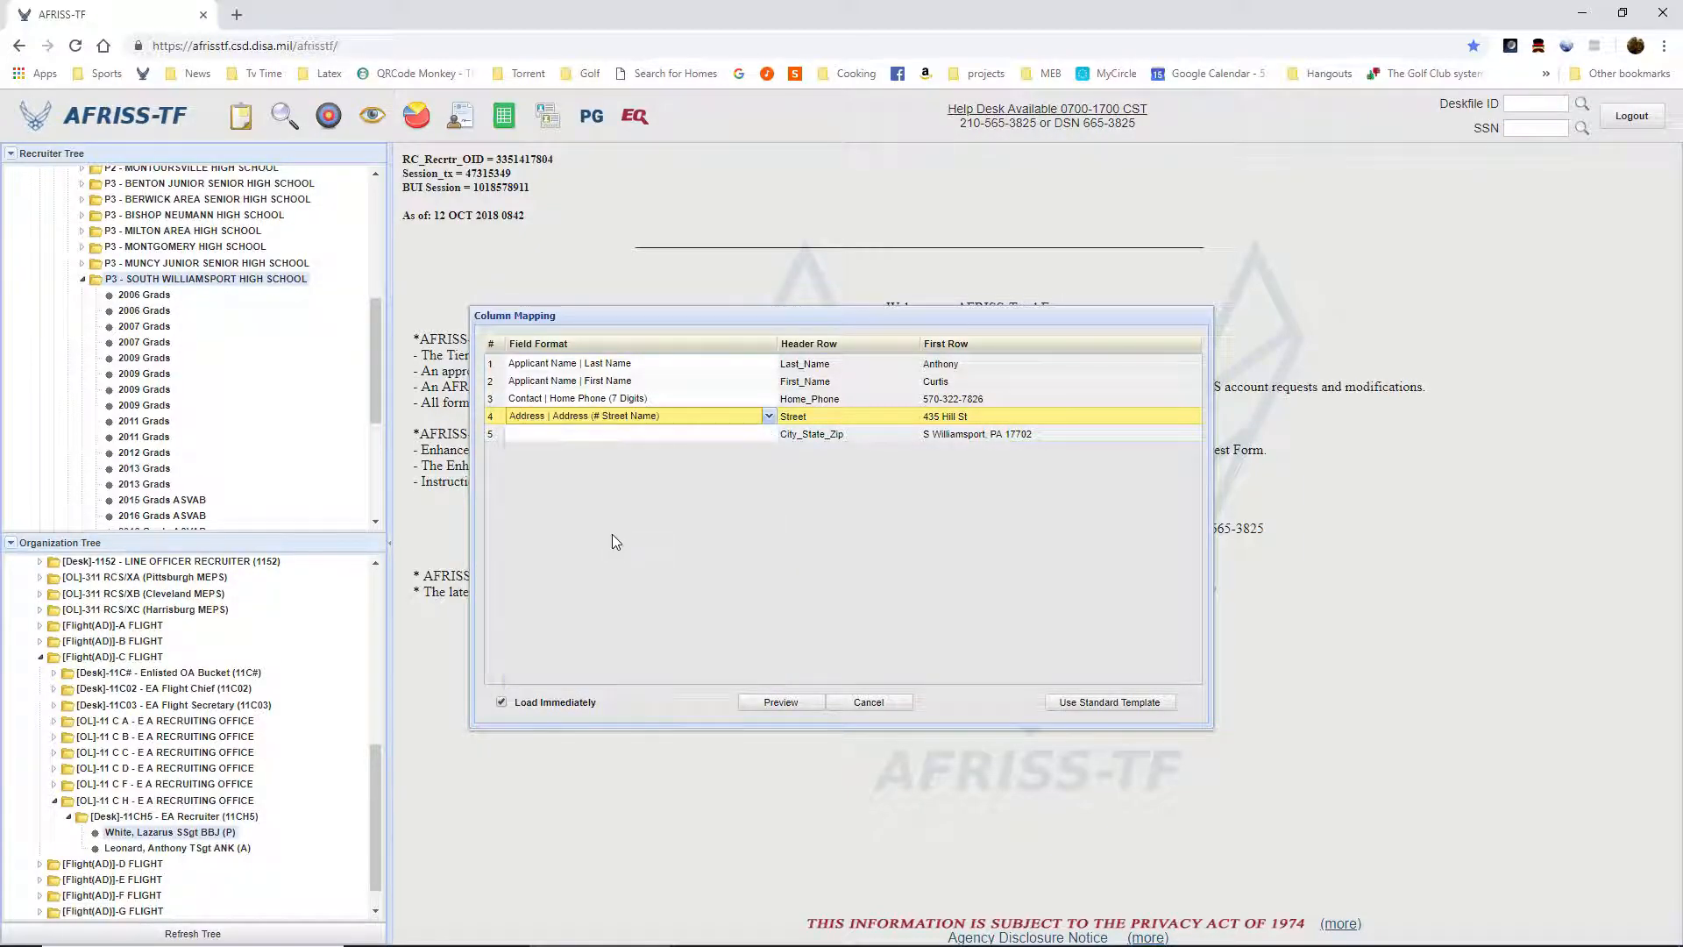
left_click(745, 433)
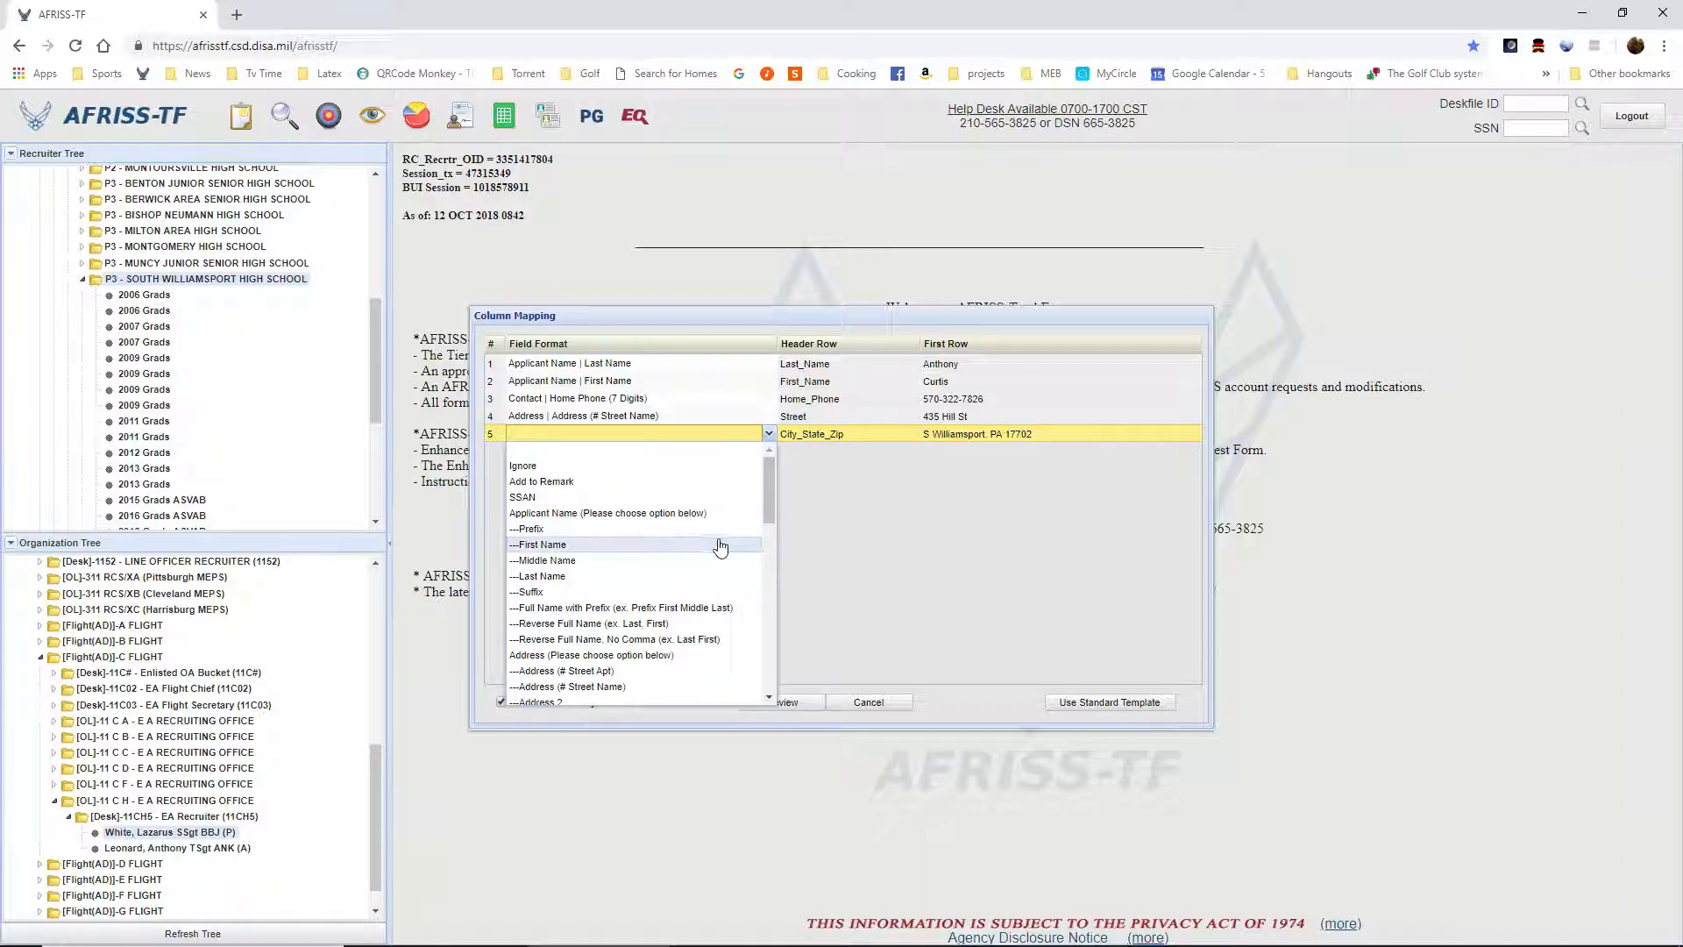
scroll(717, 552, "down", 3)
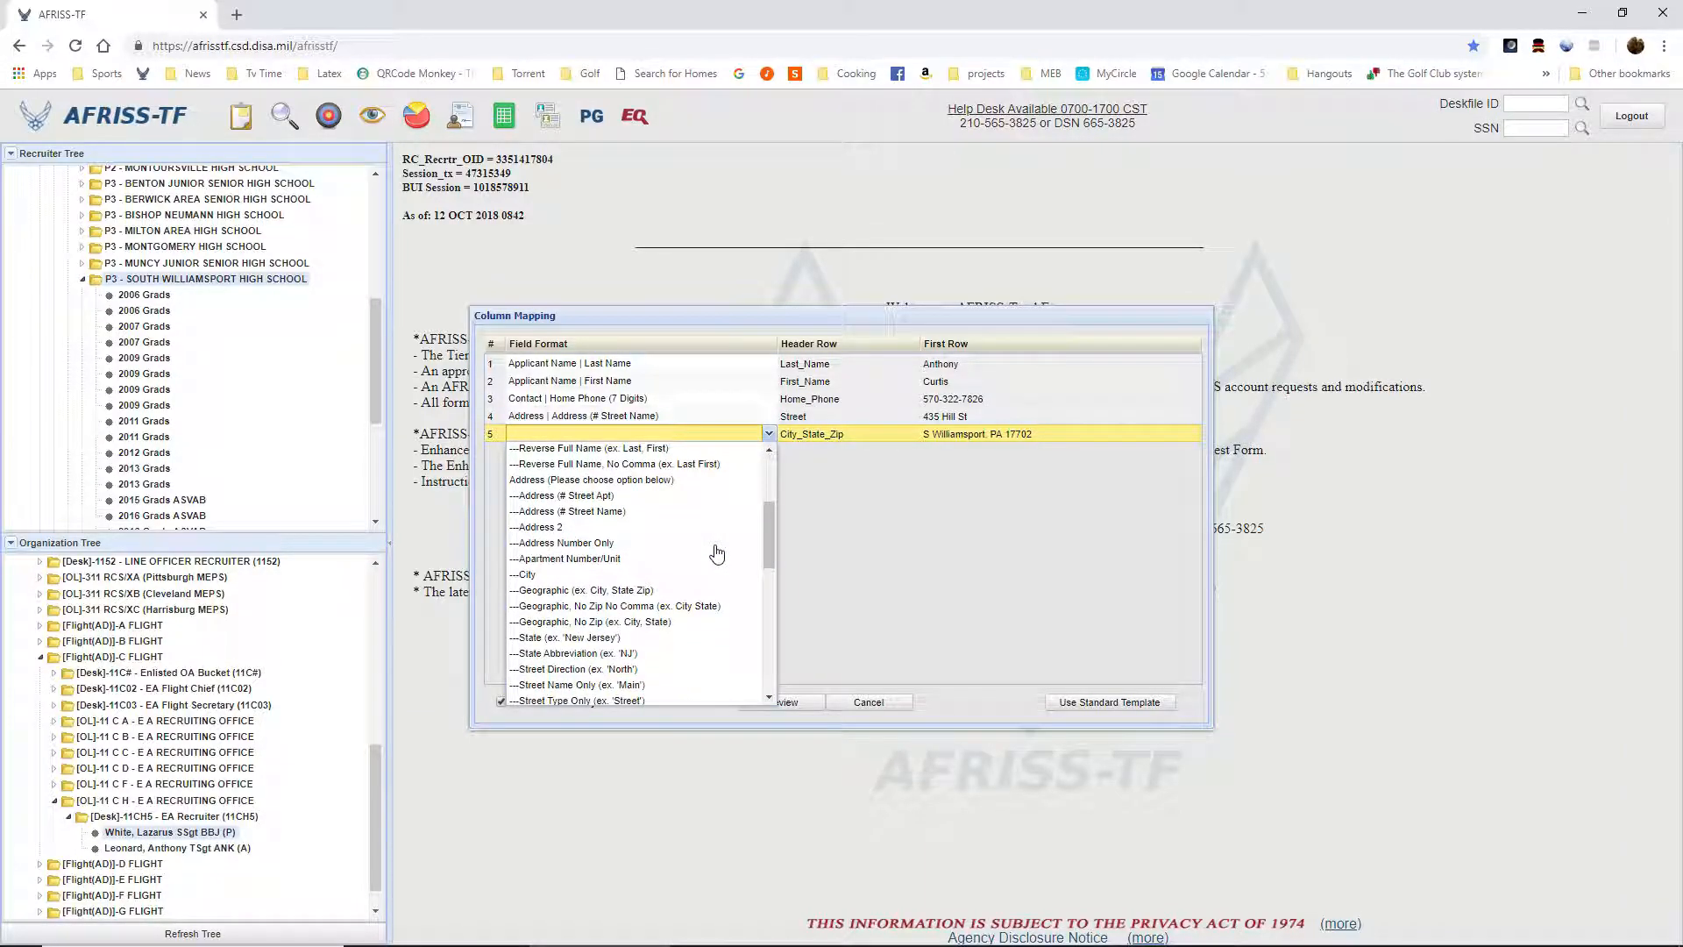
left_click(653, 592)
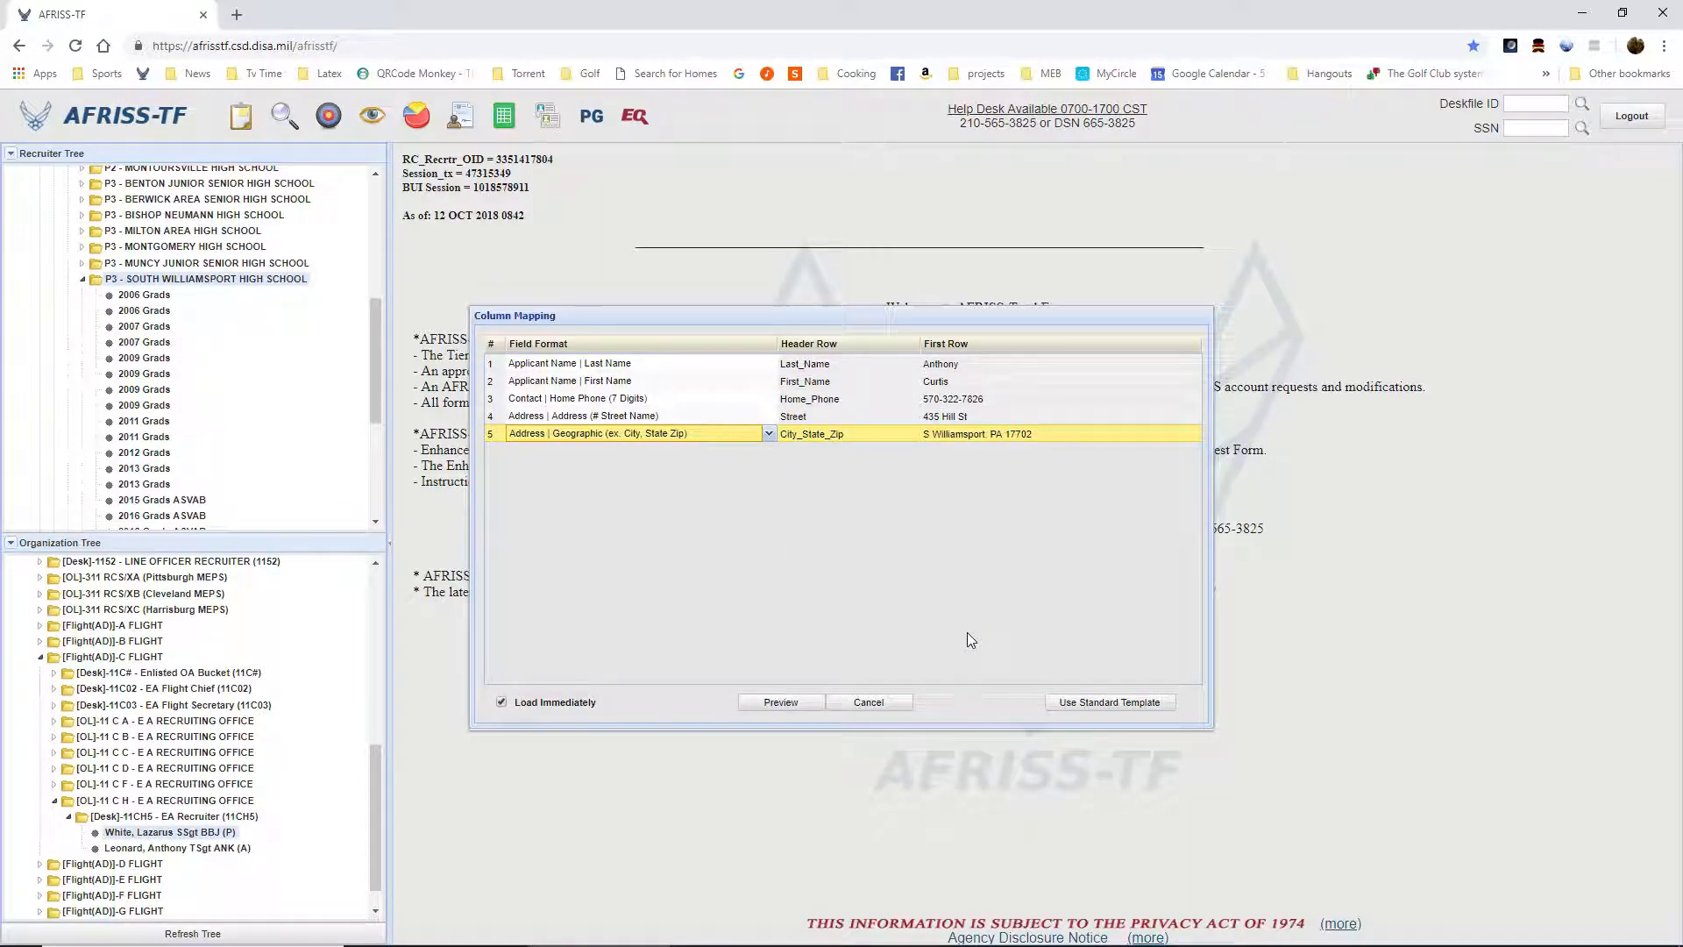
- Preview the mapped prospect list, entering the smart card PIN to authorize it
left_click(799, 704)
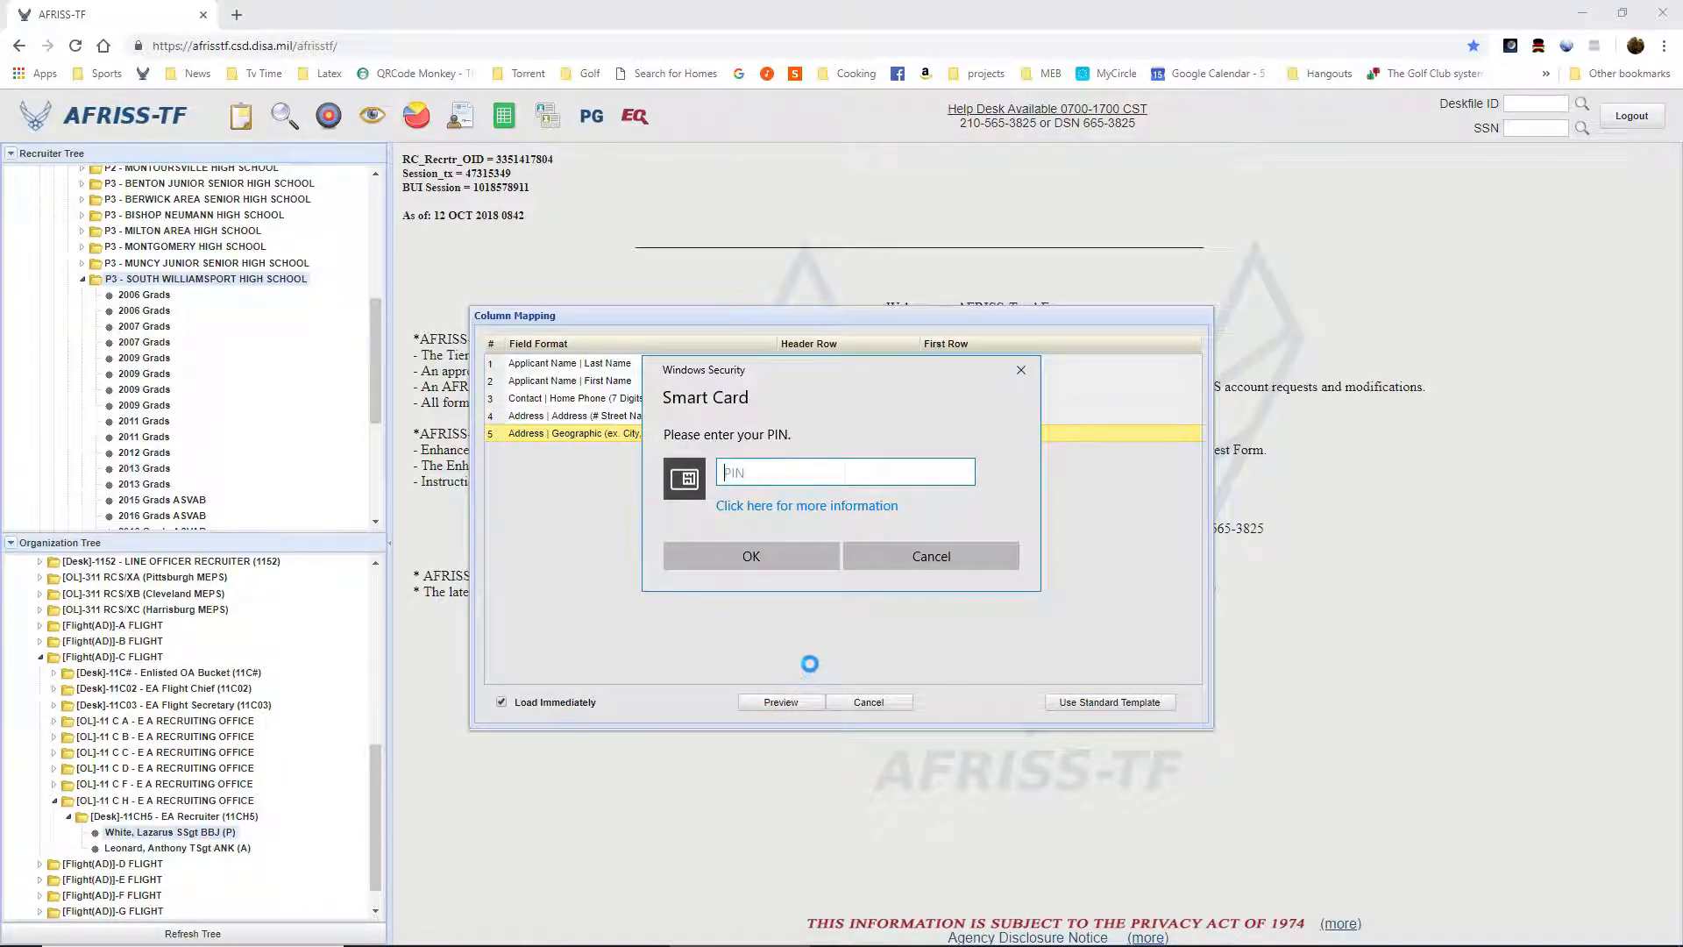
type("••••••••")
key("Return")
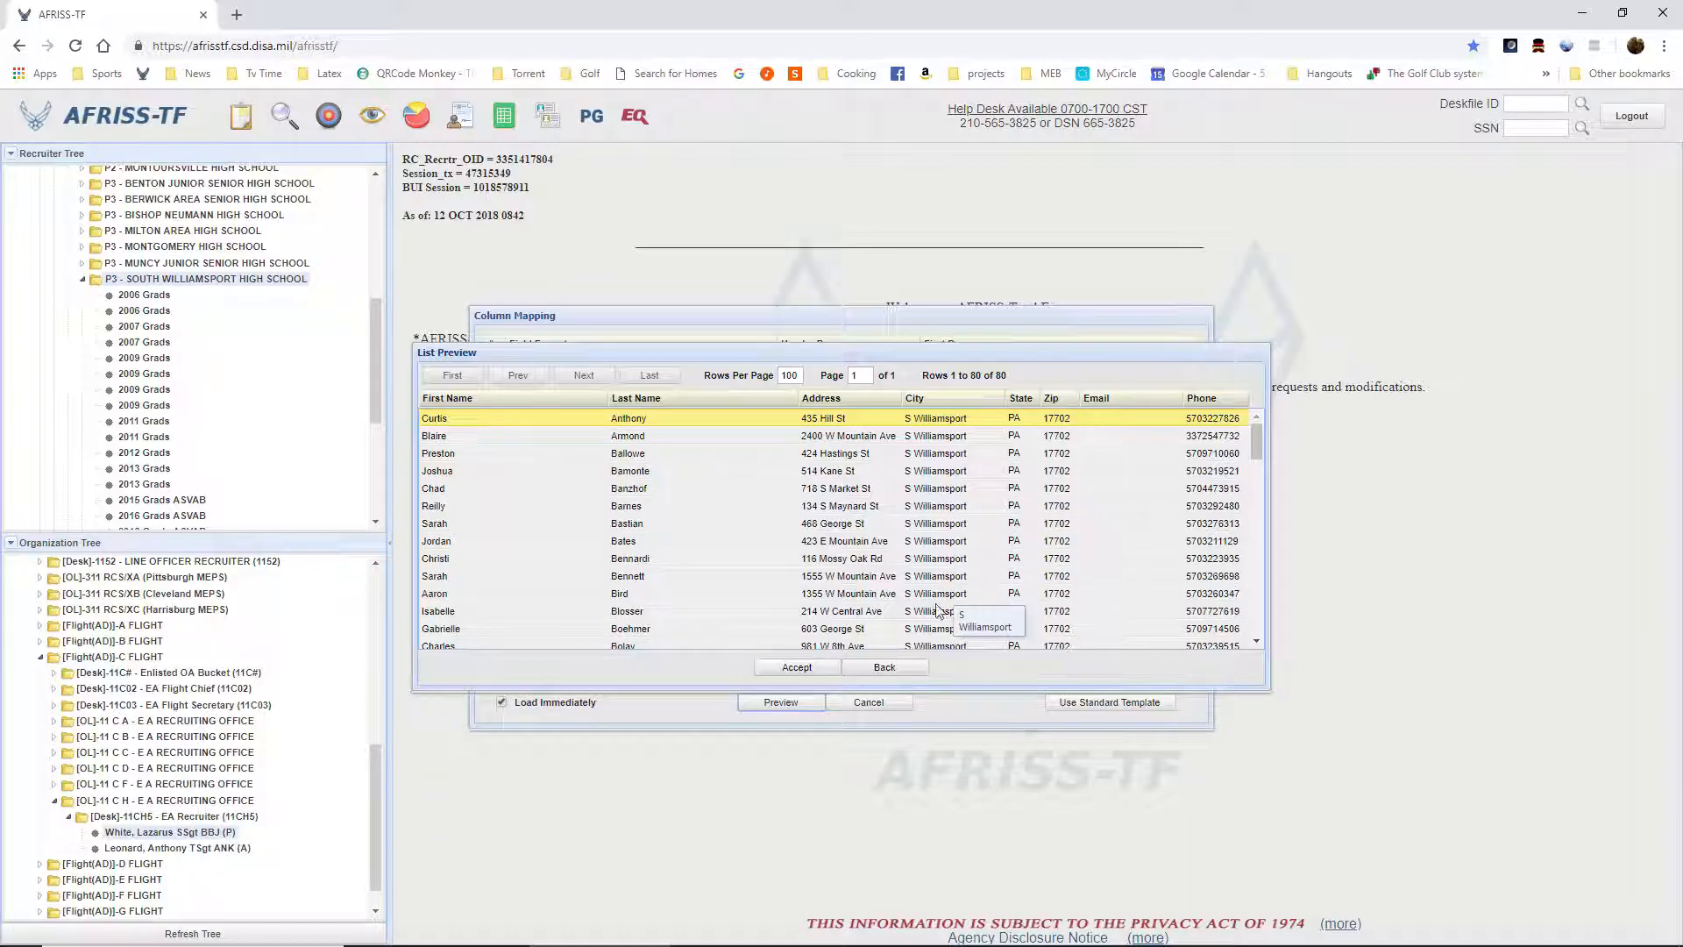
- Accept the previewed list but decline loading the leads, return to the column mapping, and cancel the upload, removing its prospects
left_click(795, 668)
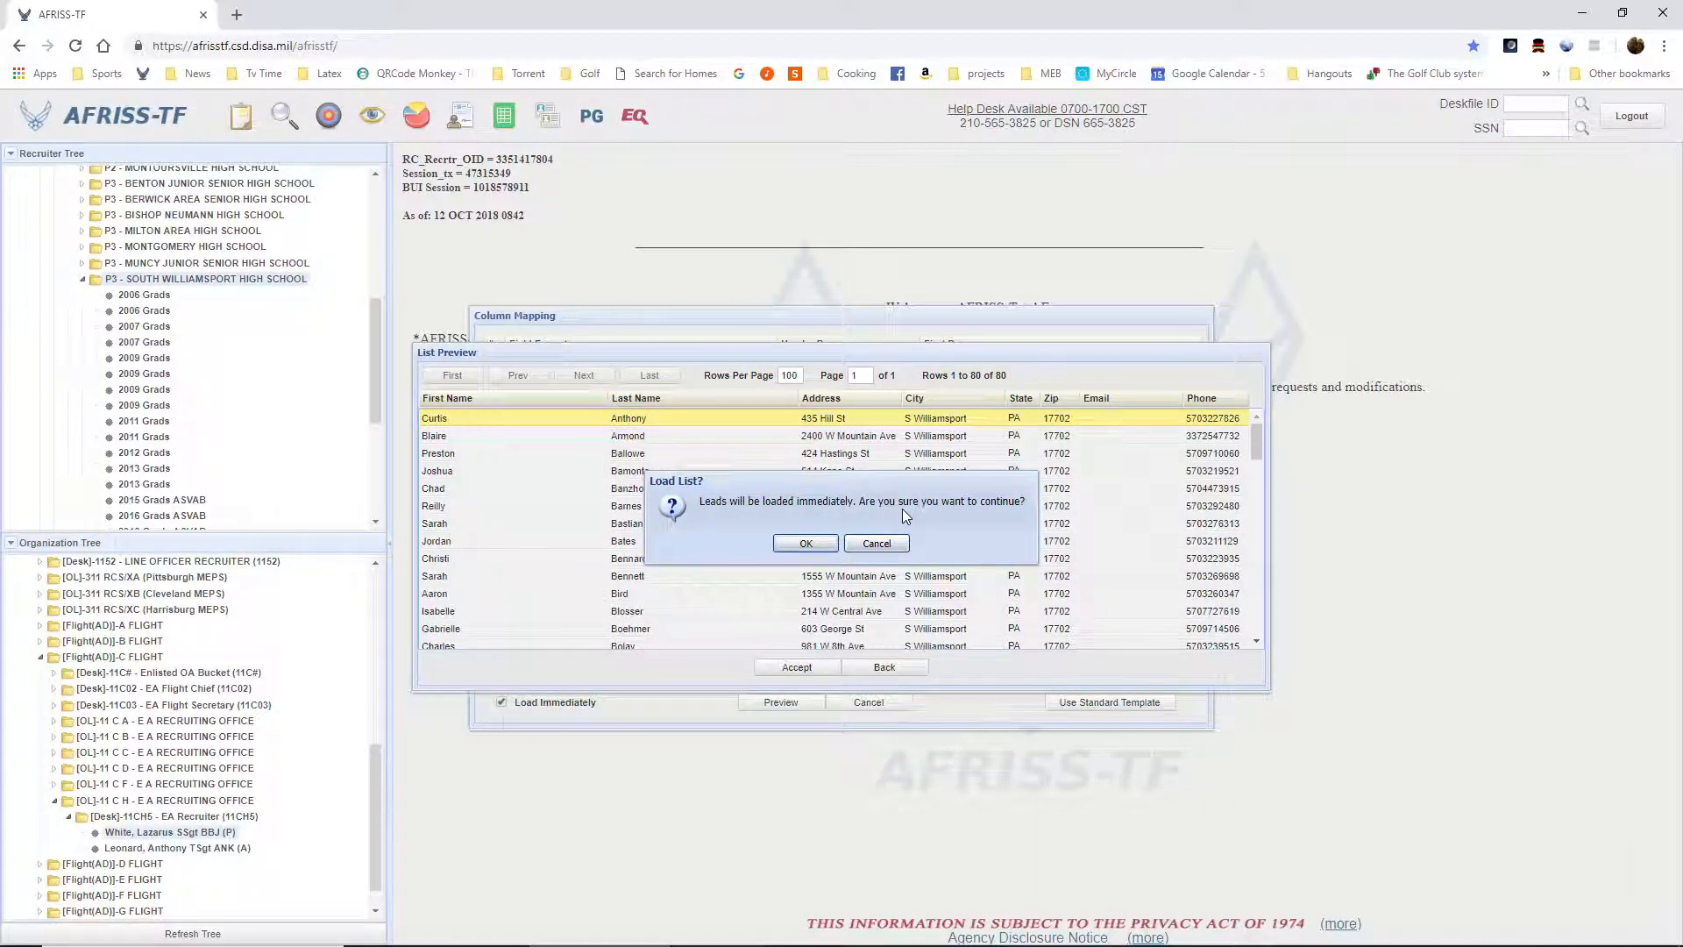
left_click(890, 544)
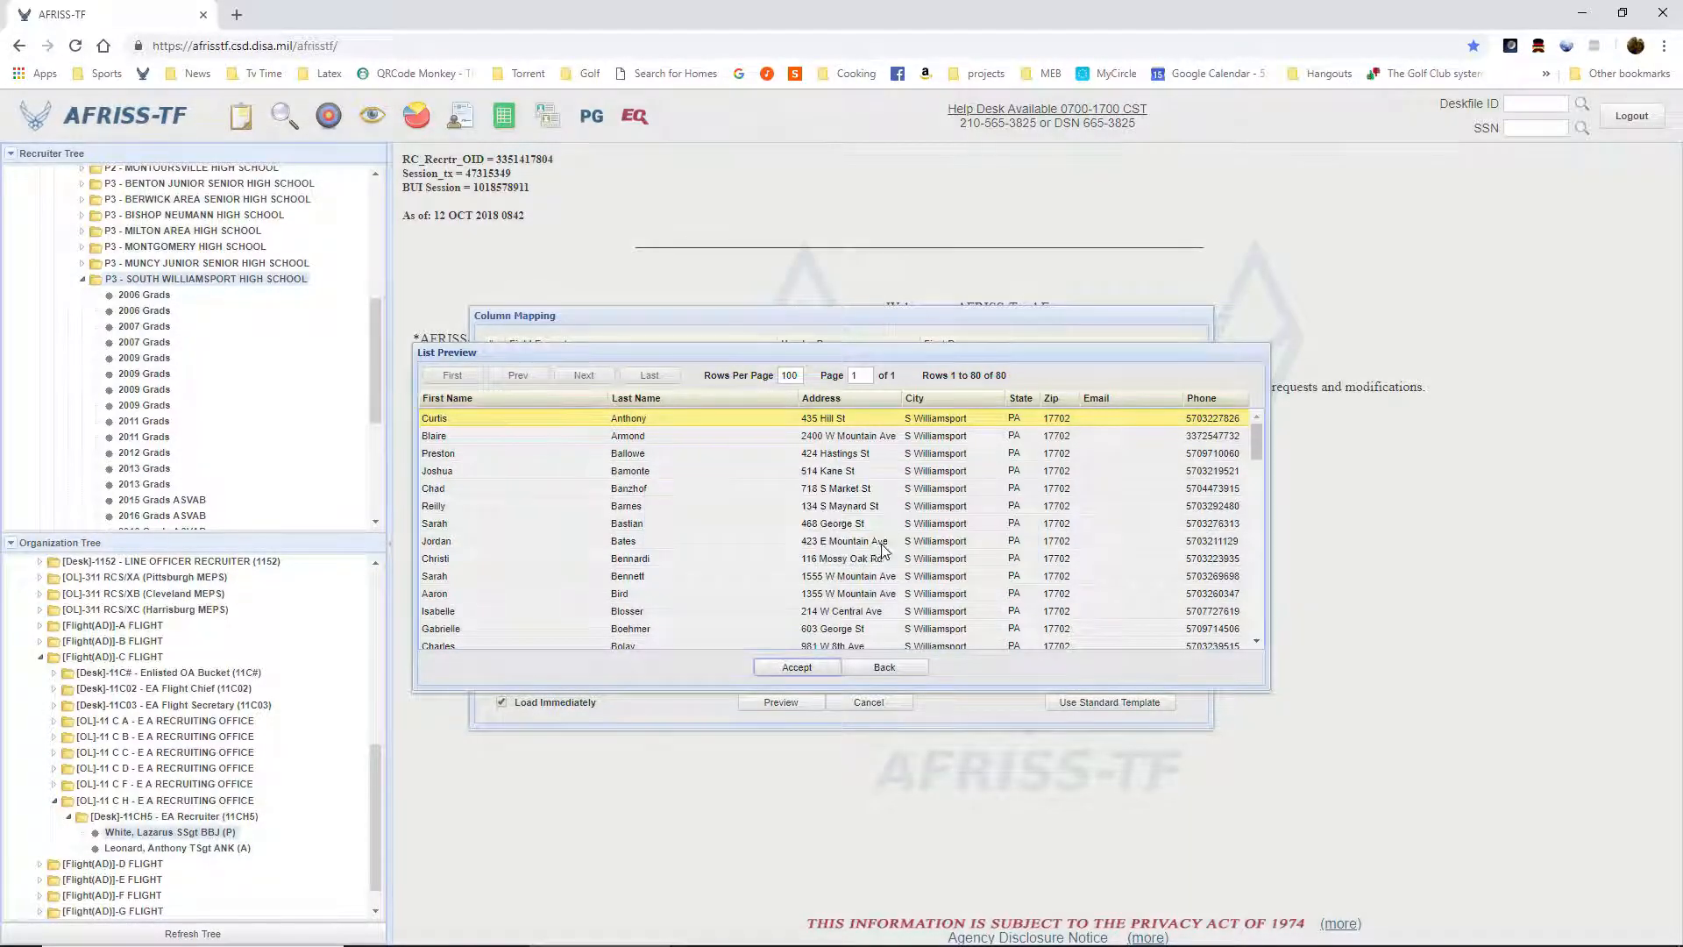
left_click(884, 667)
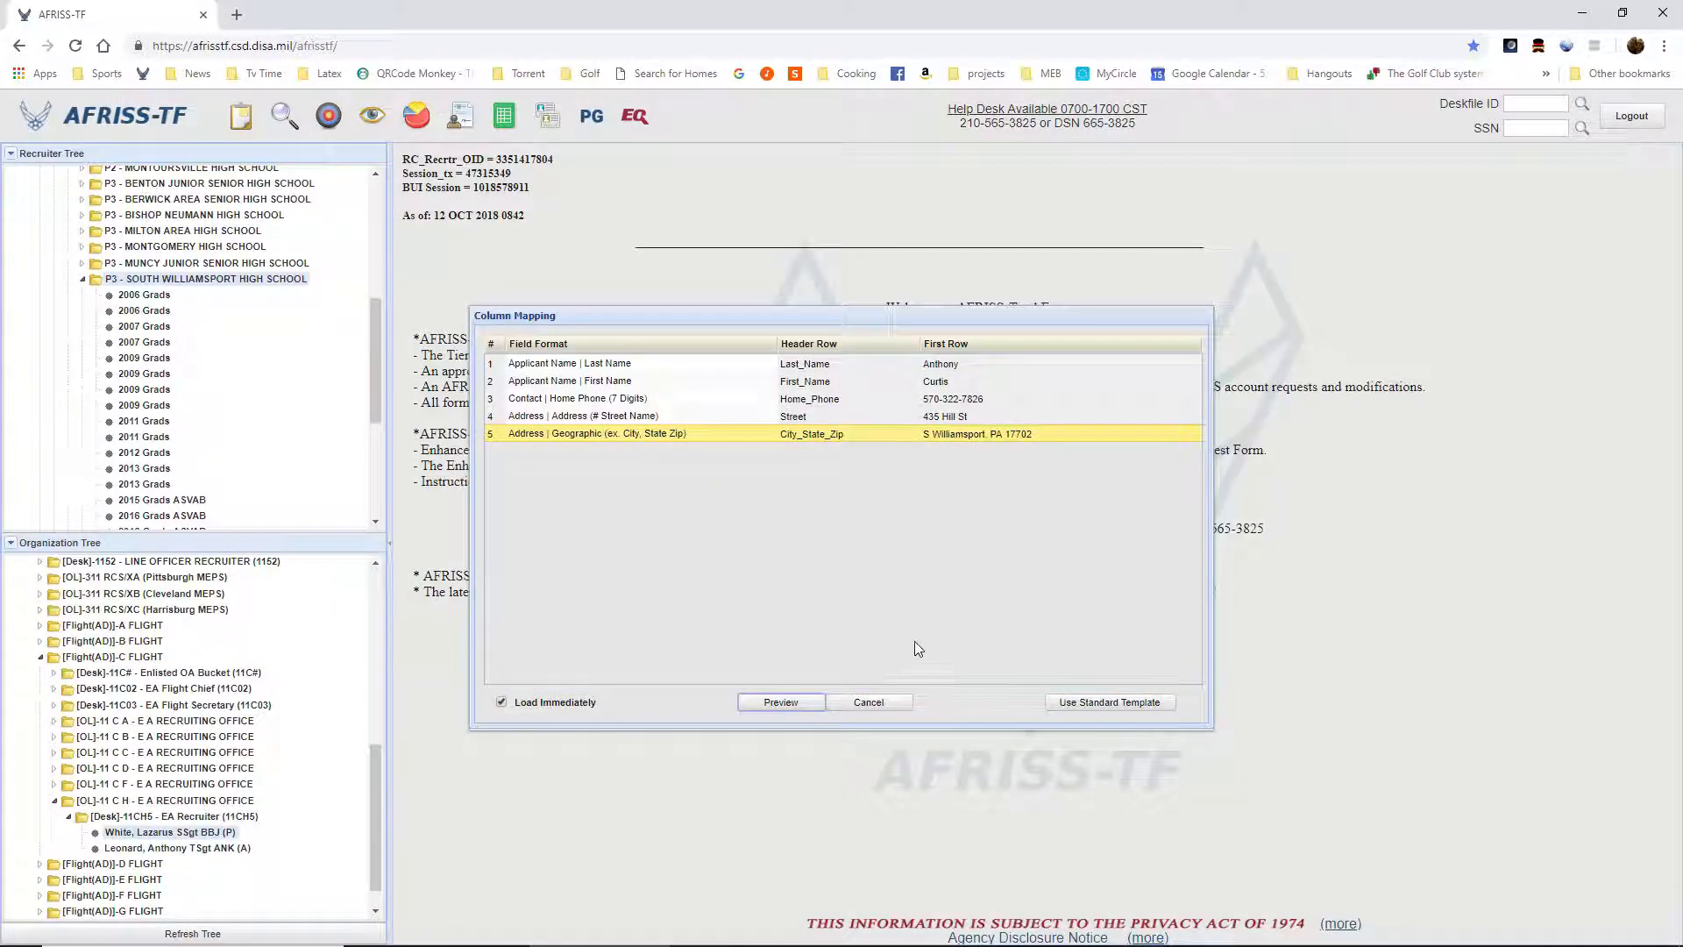
left_click(862, 702)
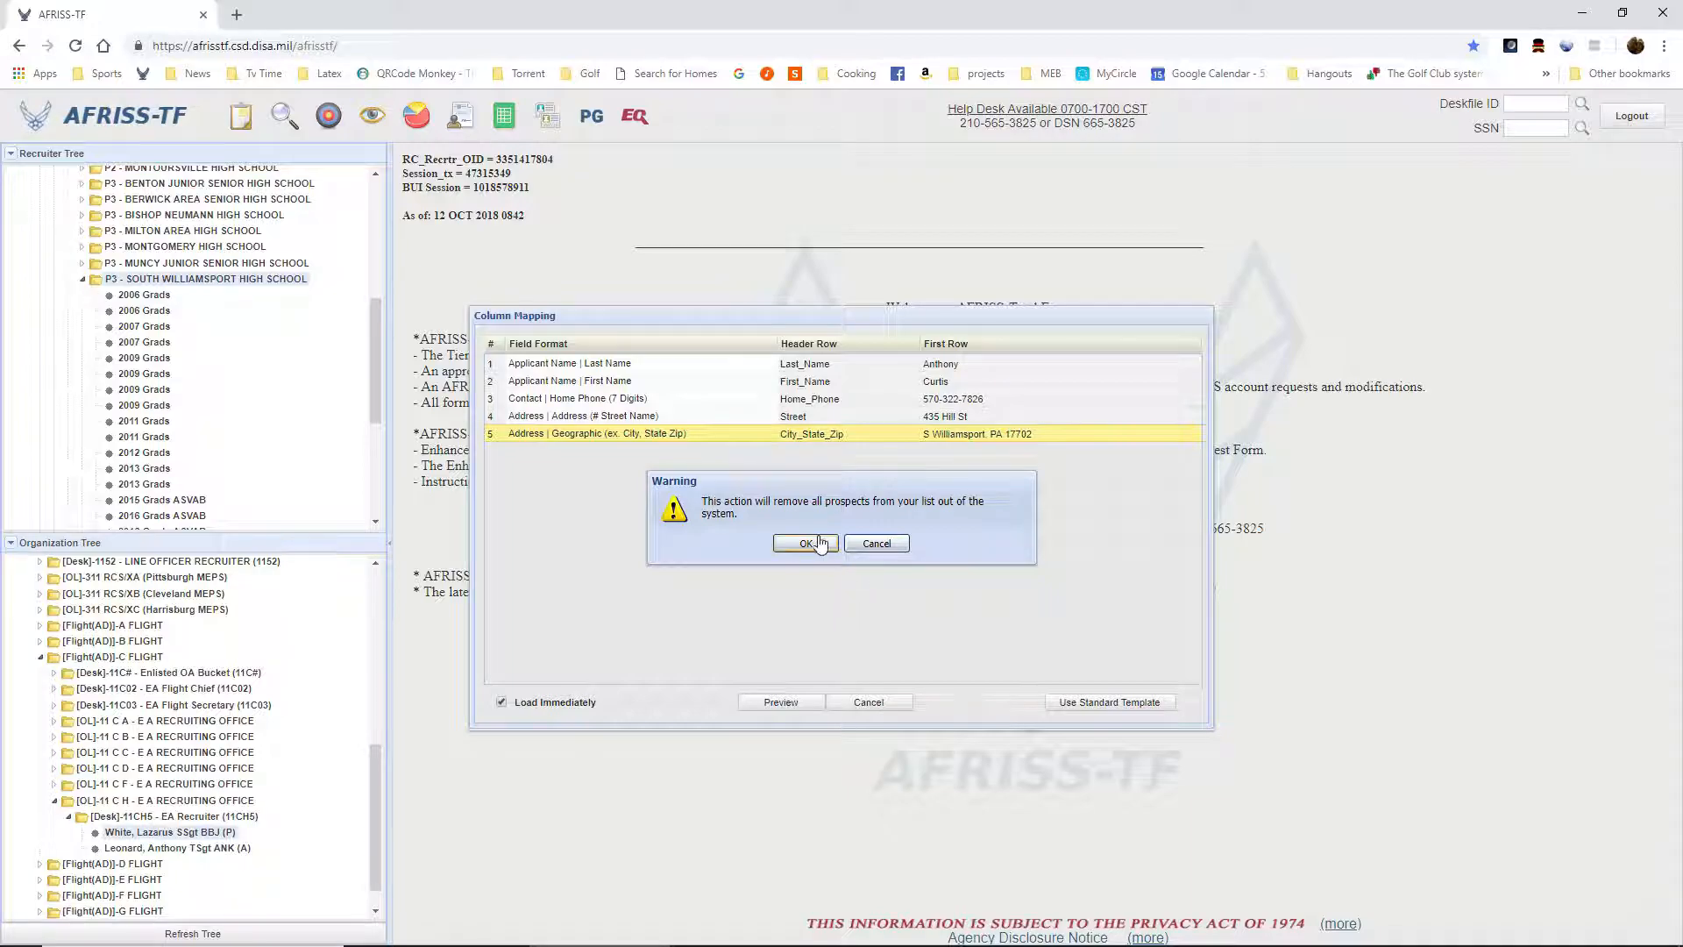
left_click(829, 543)
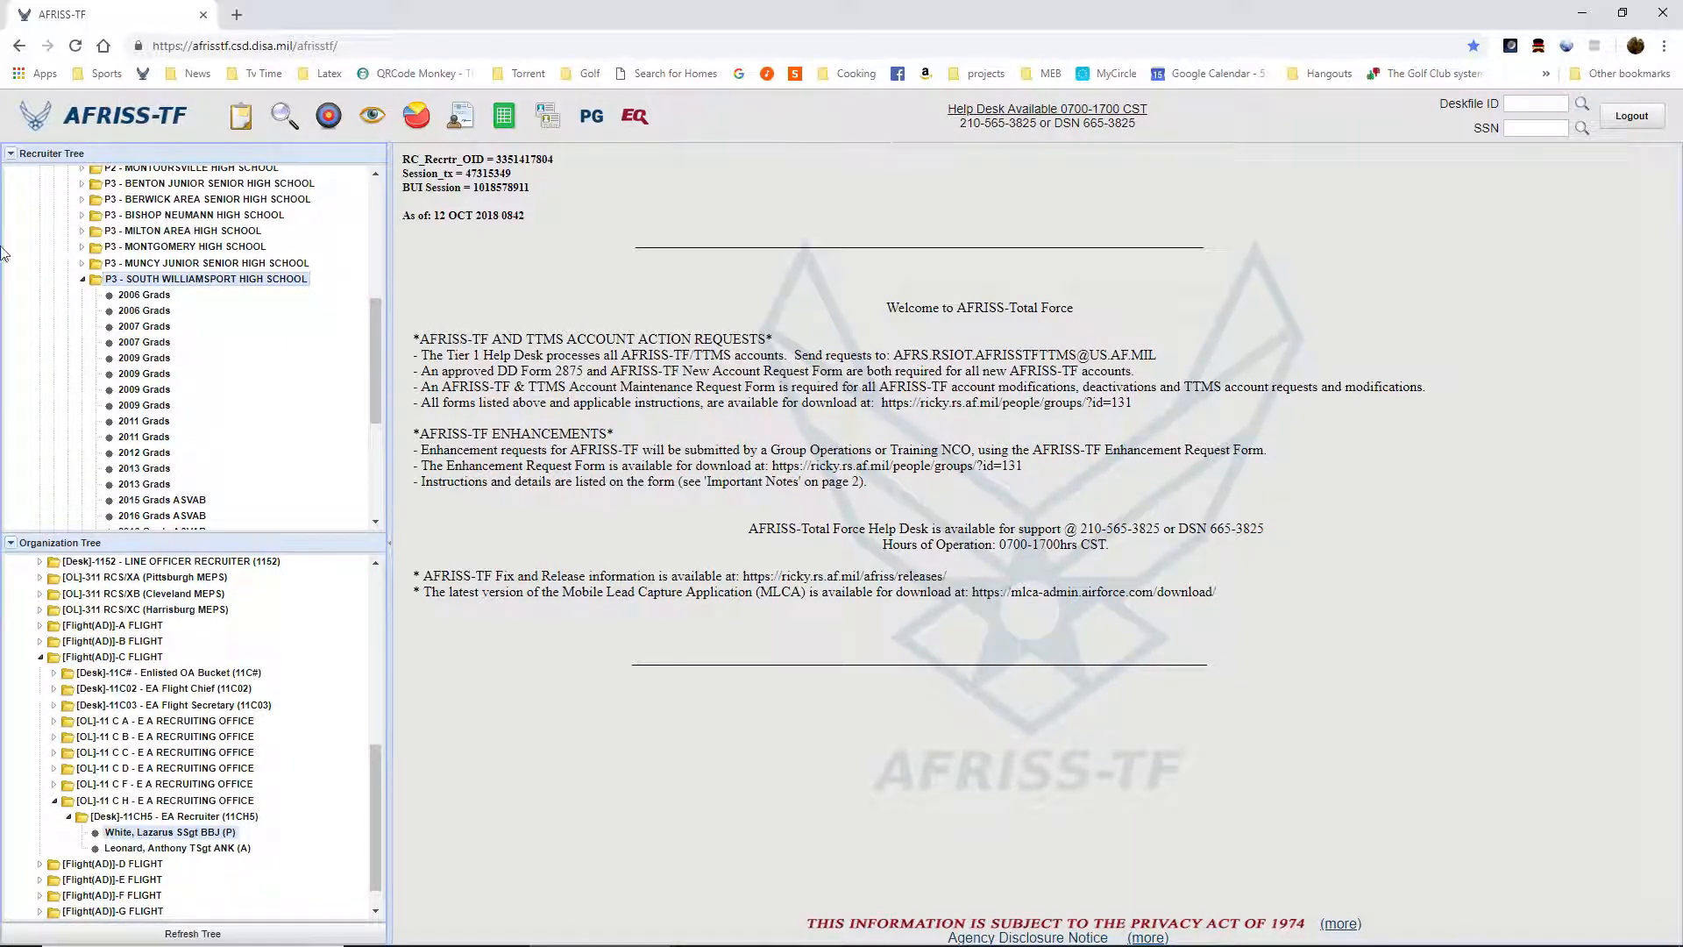
- Collapse the P3 - South Williamsport High School folder and minimize the browser window
left_click(84, 279)
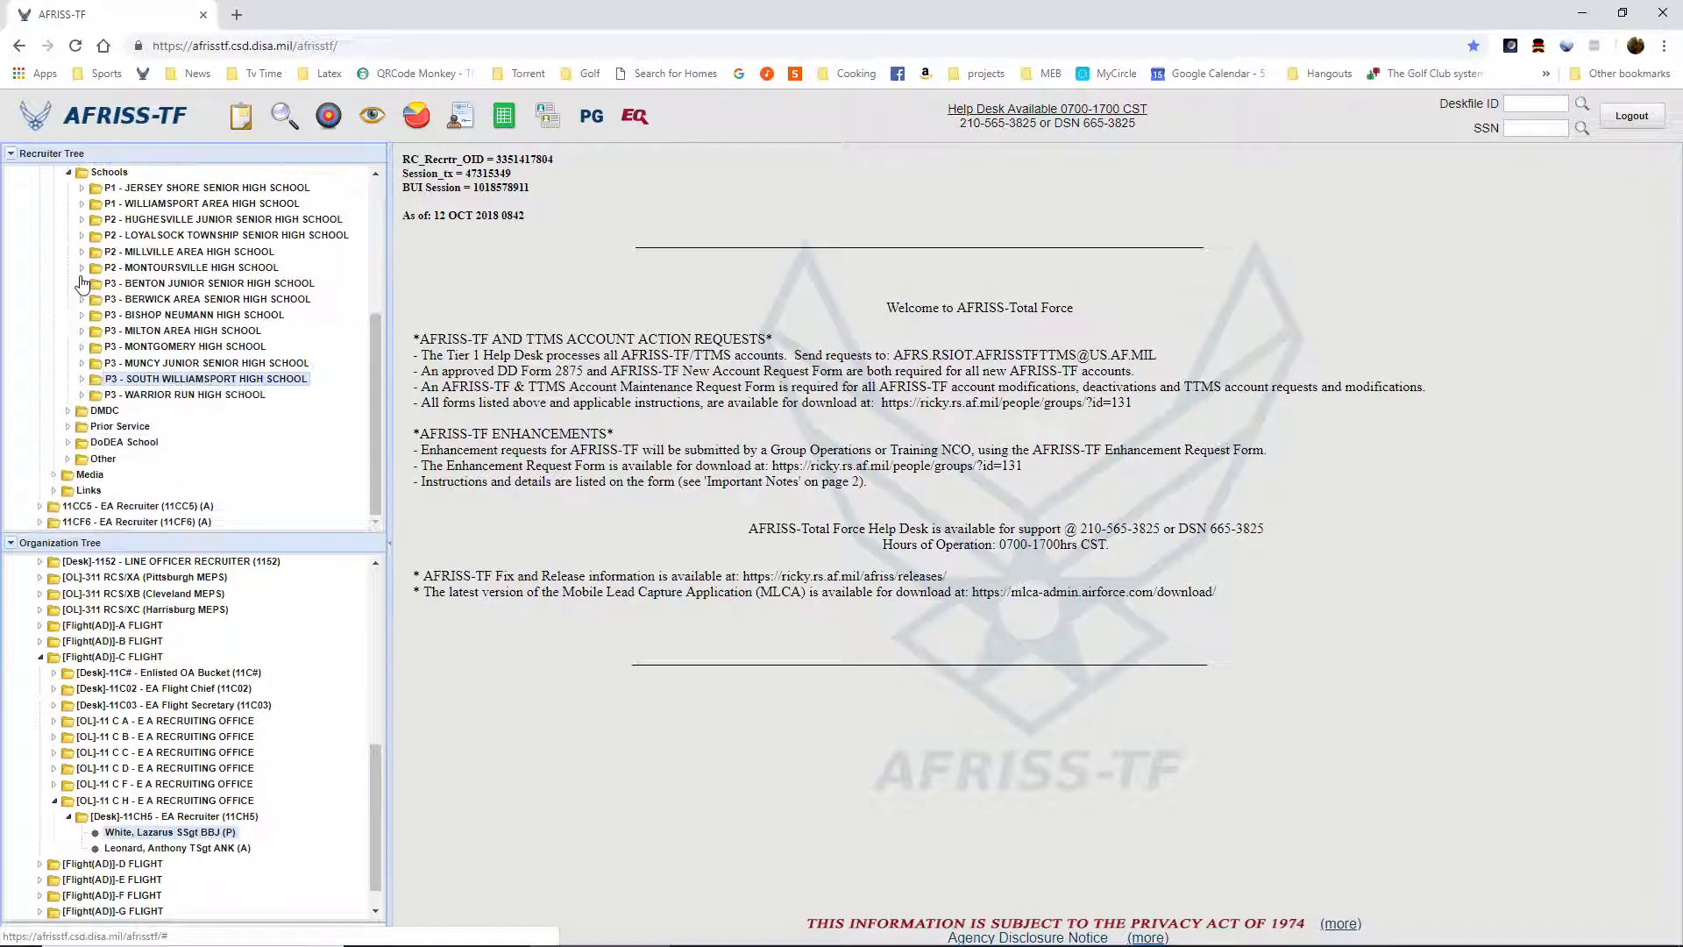
left_click(1580, 12)
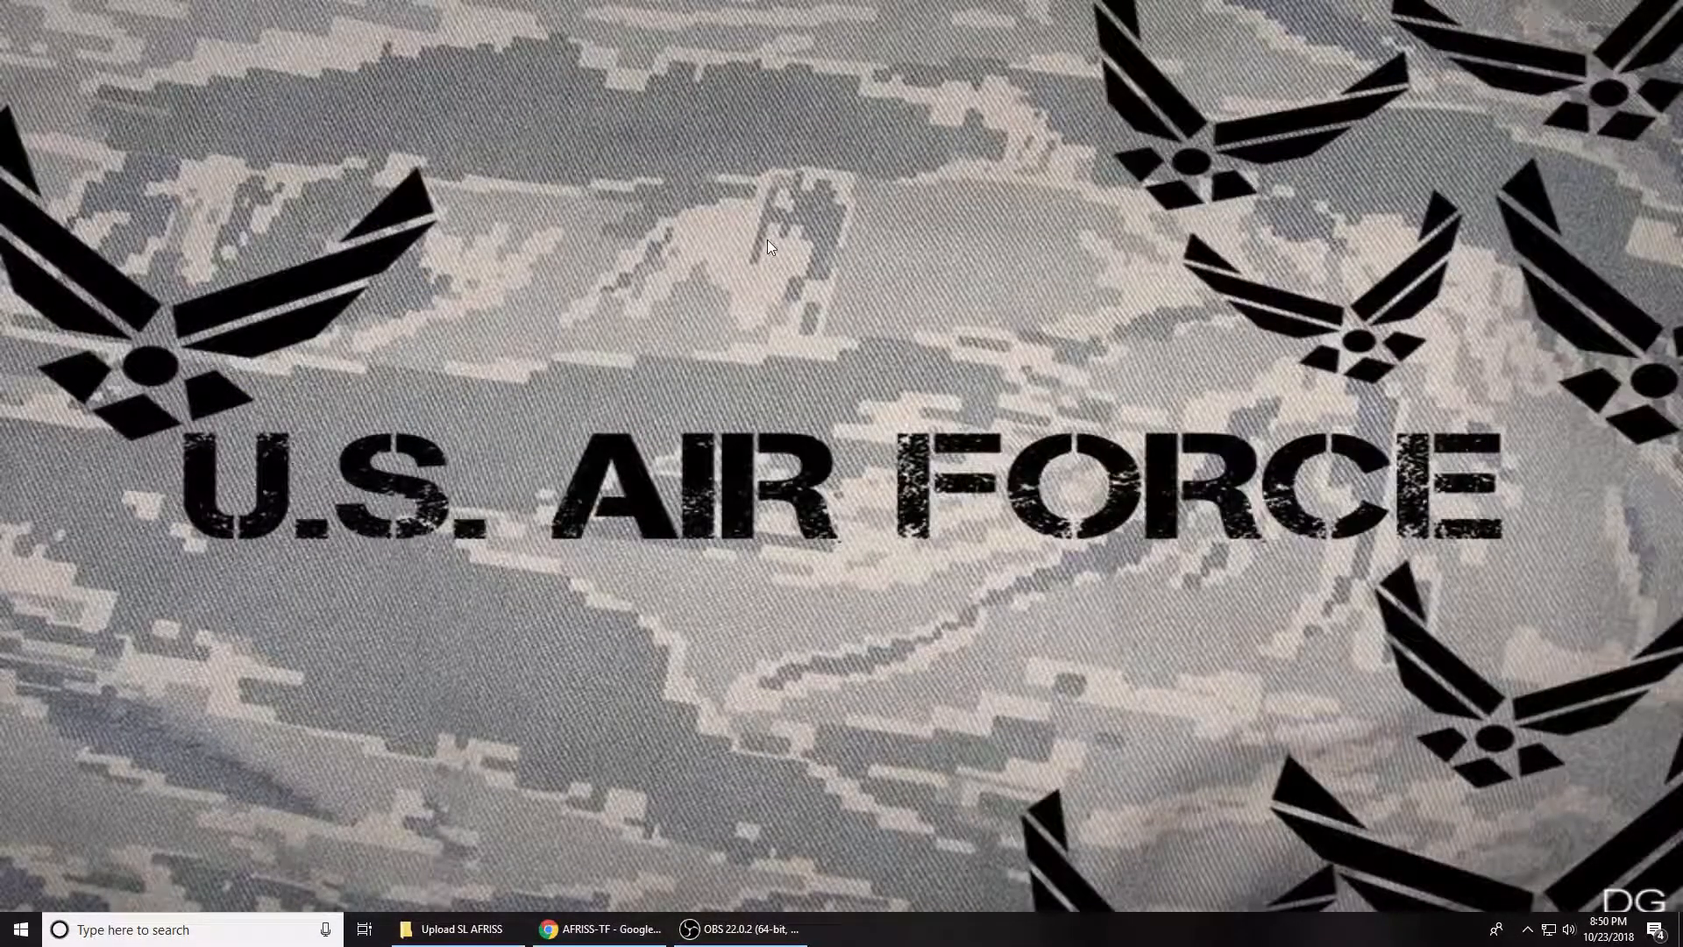